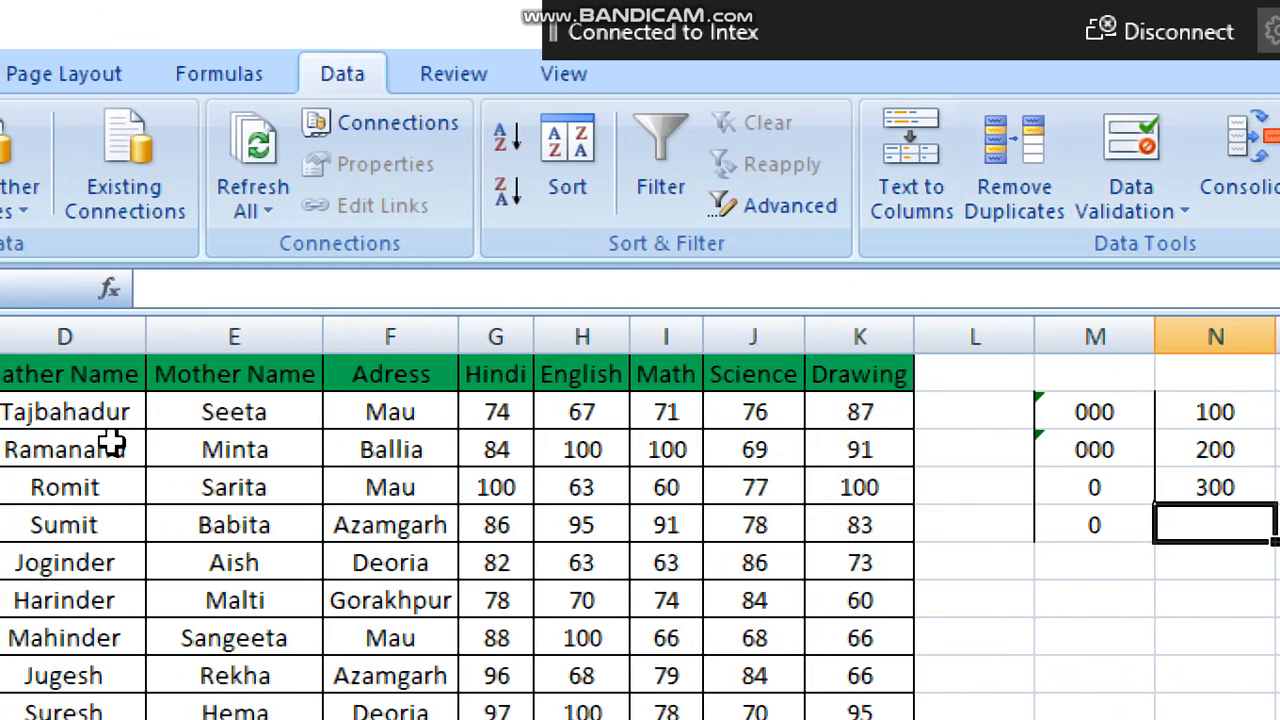
Review the available validation criteria types for cell N5 in the Data Validation settings, leaving them unchanged.
left_click(1064, 220)
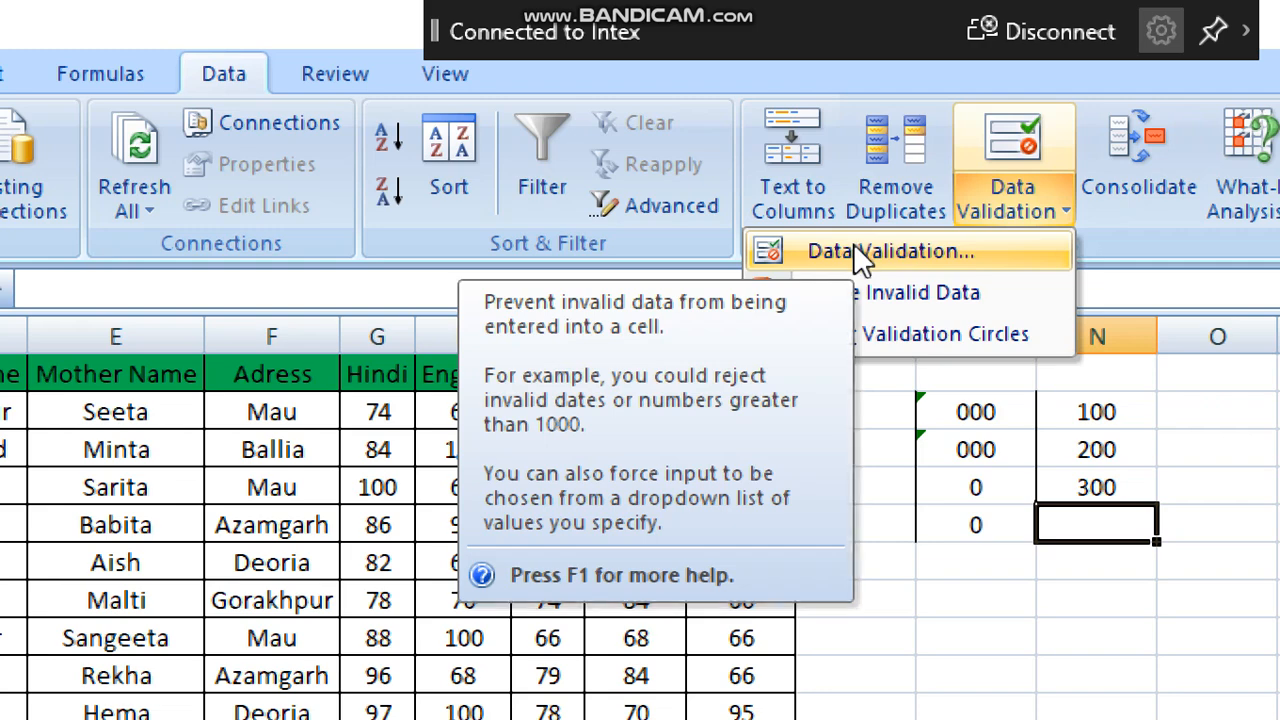
left_click(855, 250)
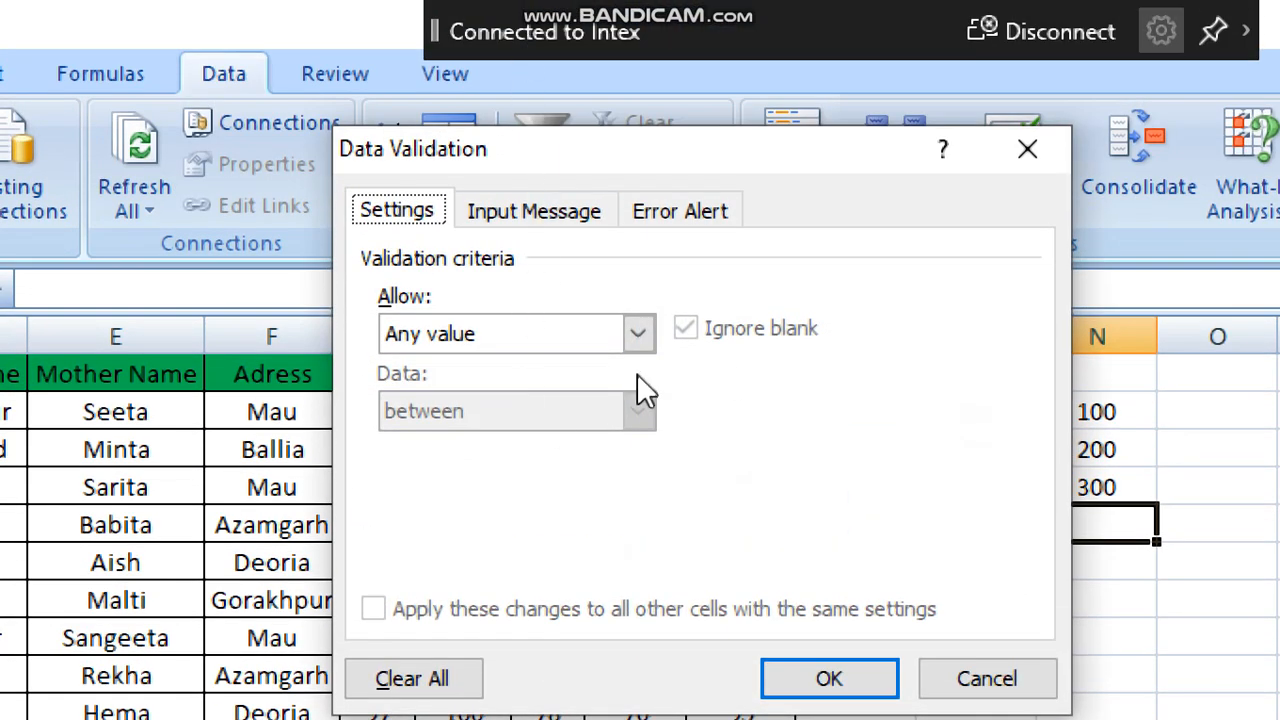
left_click(638, 284)
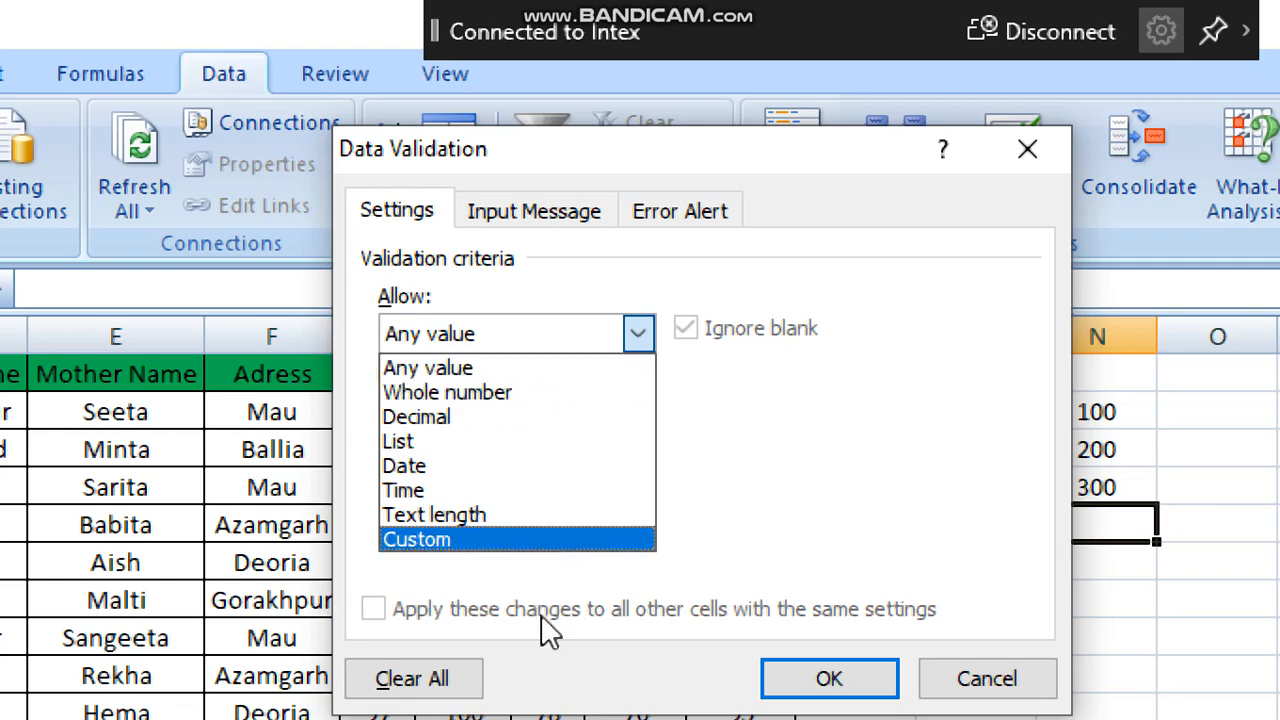
left_click(900, 447)
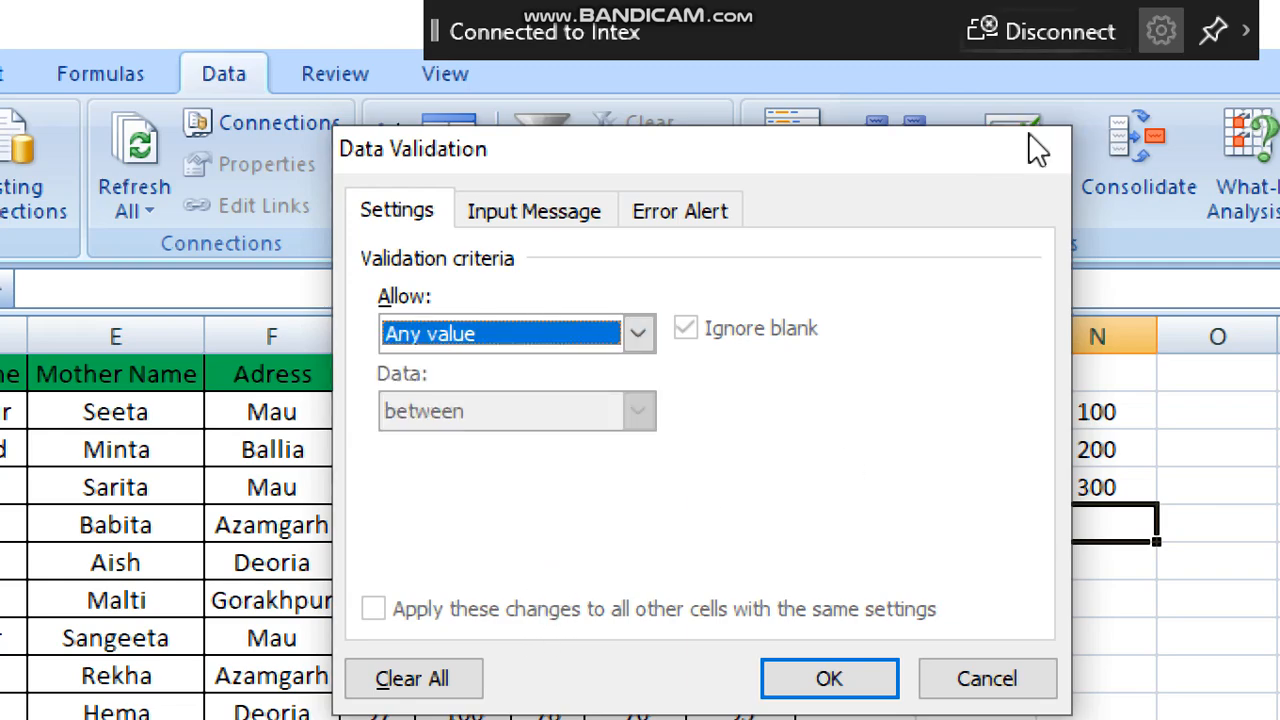
left_click(1027, 148)
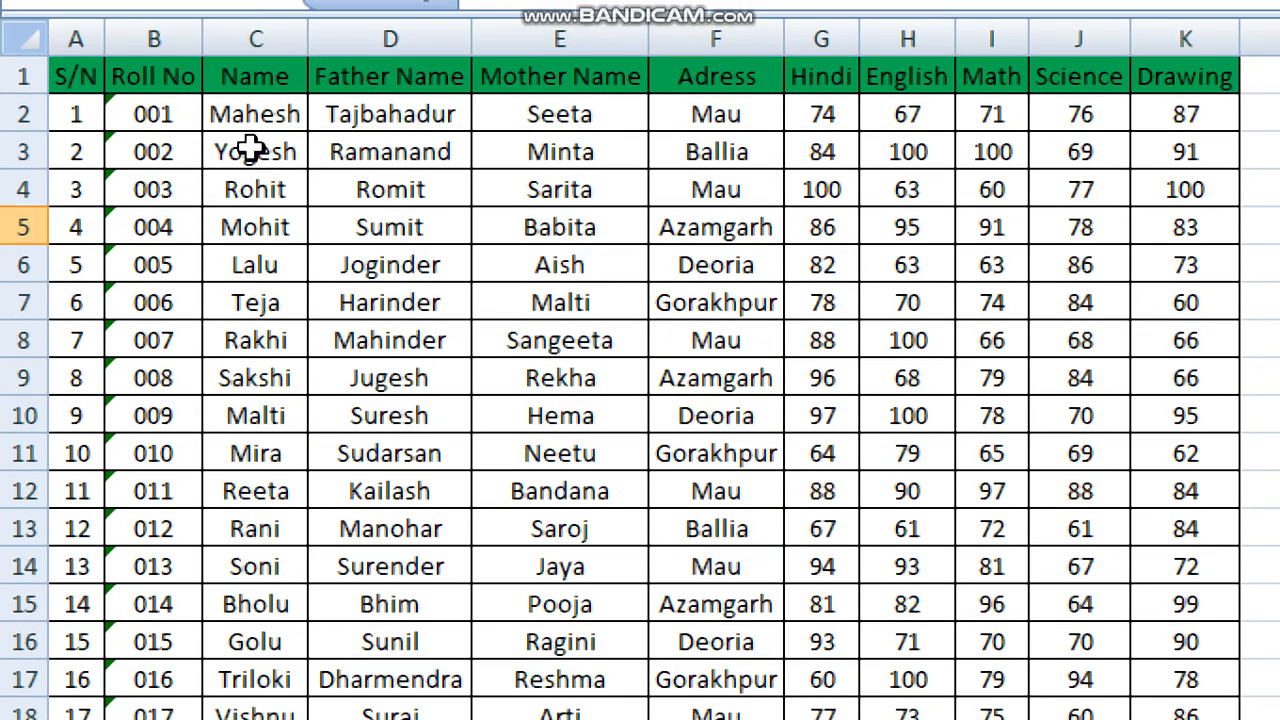
left_click(254, 380)
left_click_drag(254, 85, 255, 455)
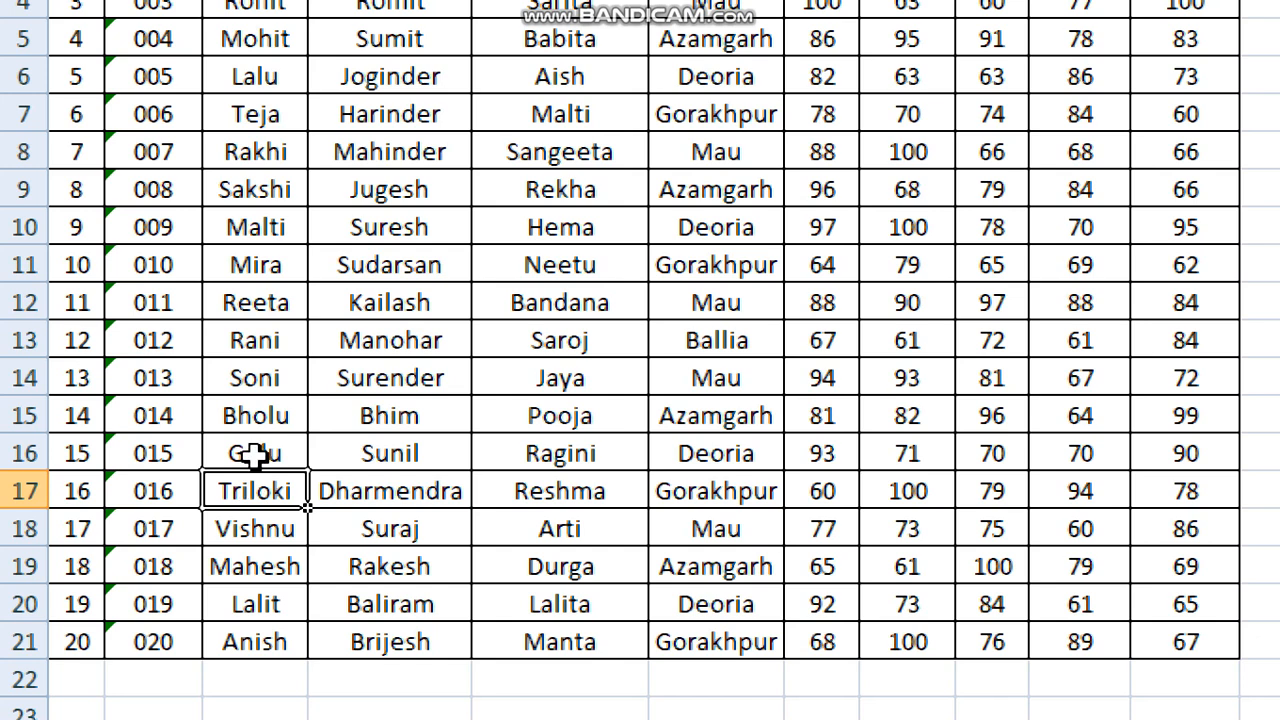
left_click(267, 350)
left_click(266, 274)
left_click(279, 150)
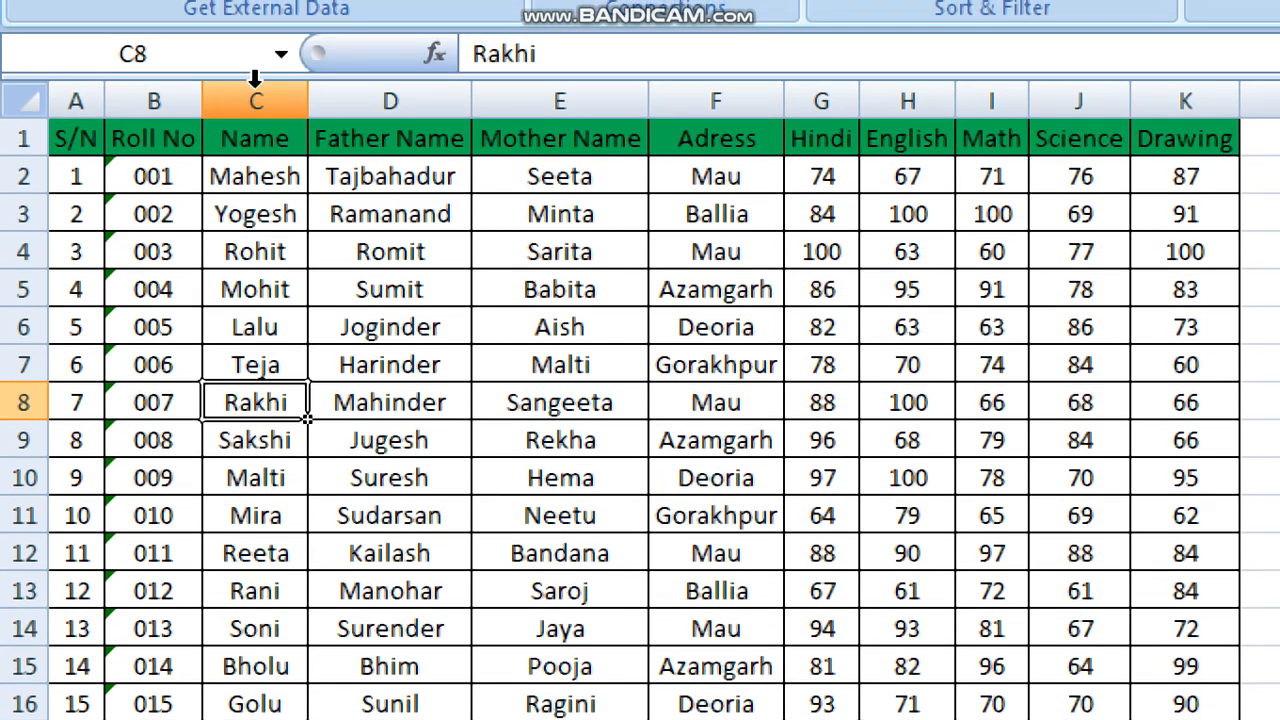
Start a data validation rule for the whole Name column (C) with Text length as the allowed criterion.
left_click(258, 101)
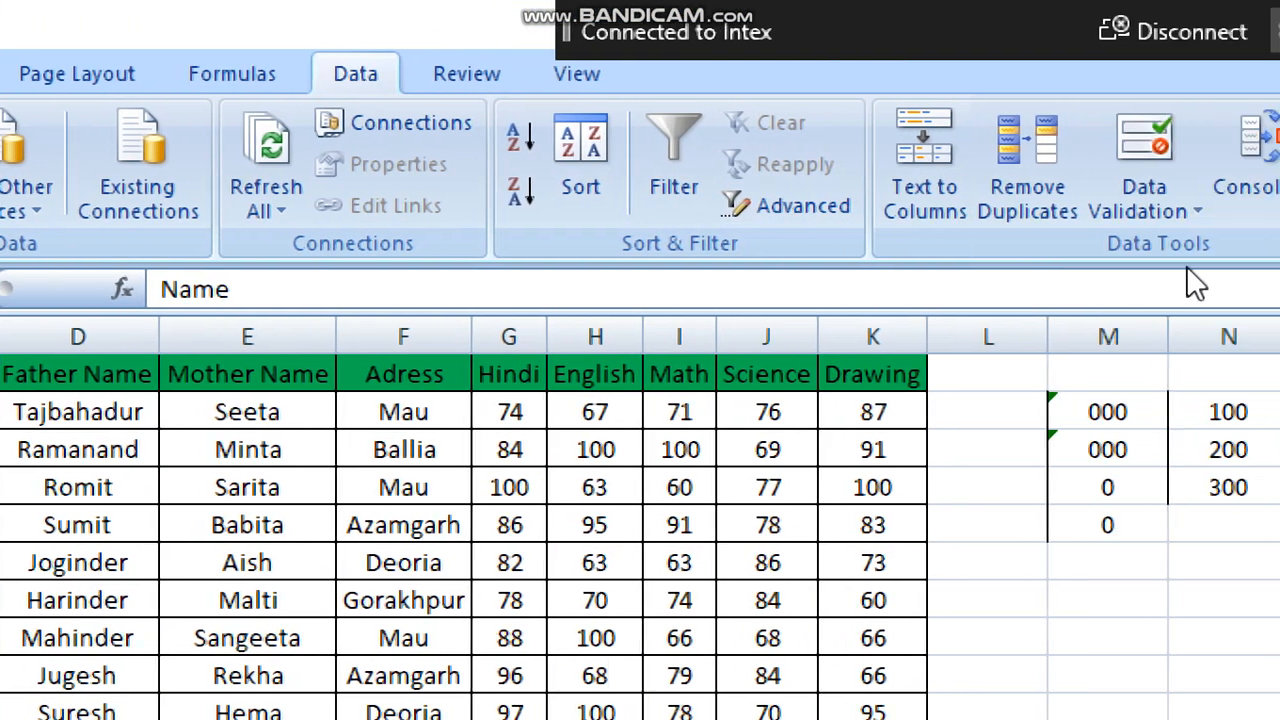
left_click(1195, 212)
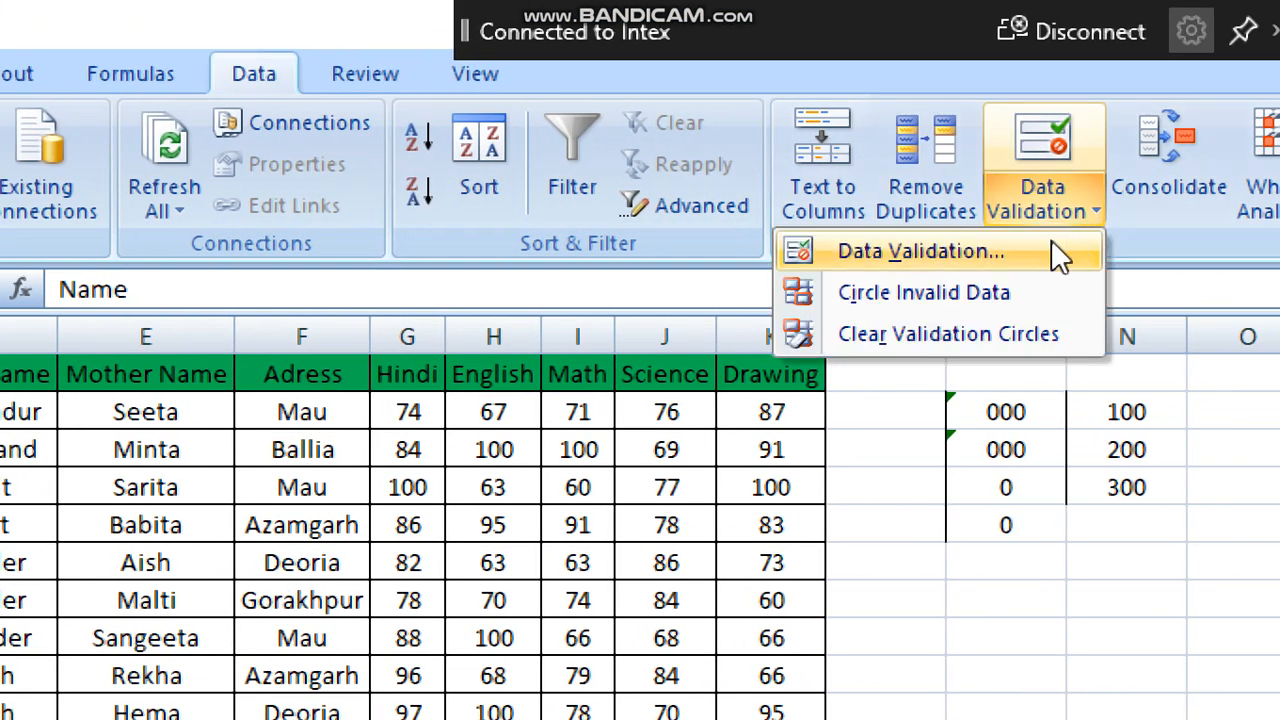
left_click(966, 250)
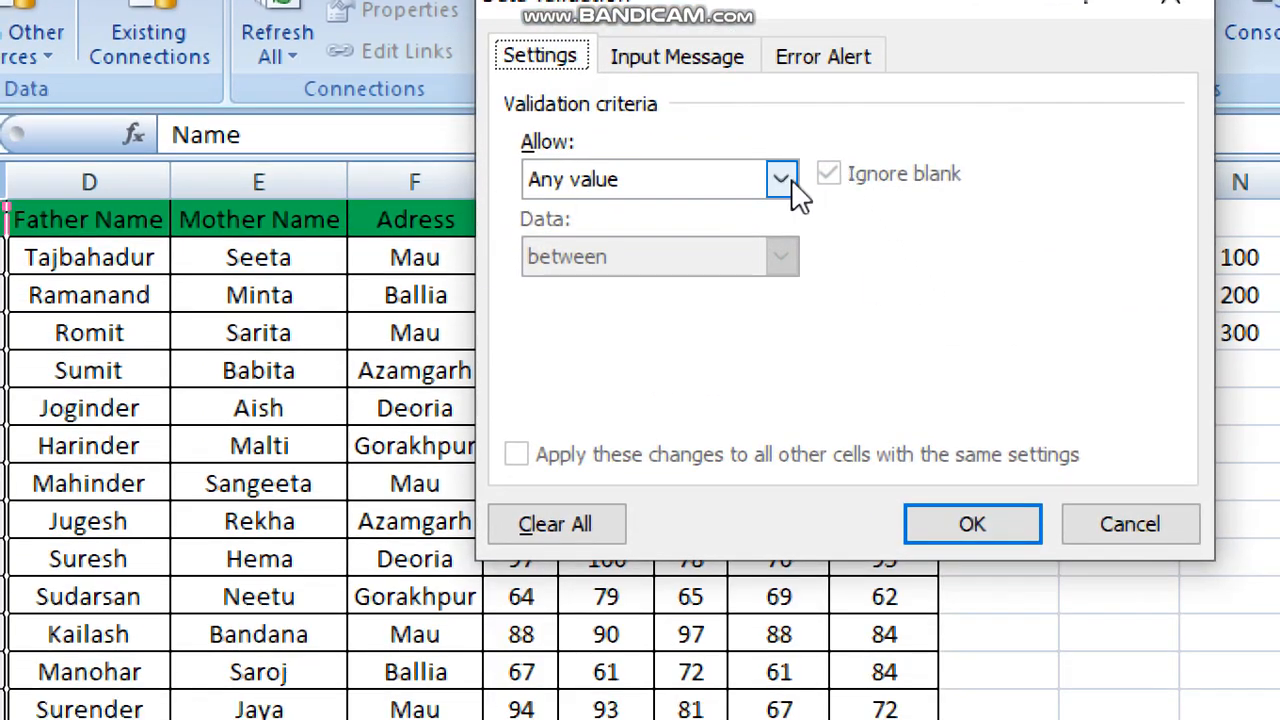
left_click(710, 334)
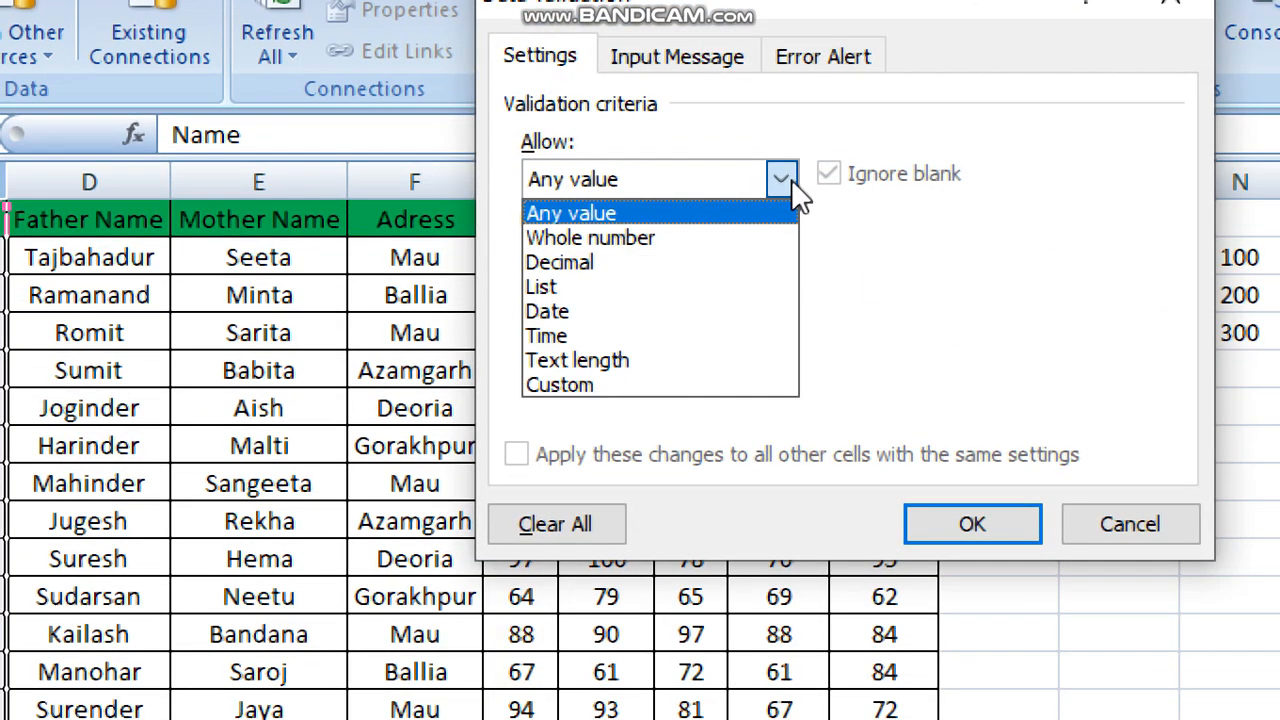
left_click(597, 360)
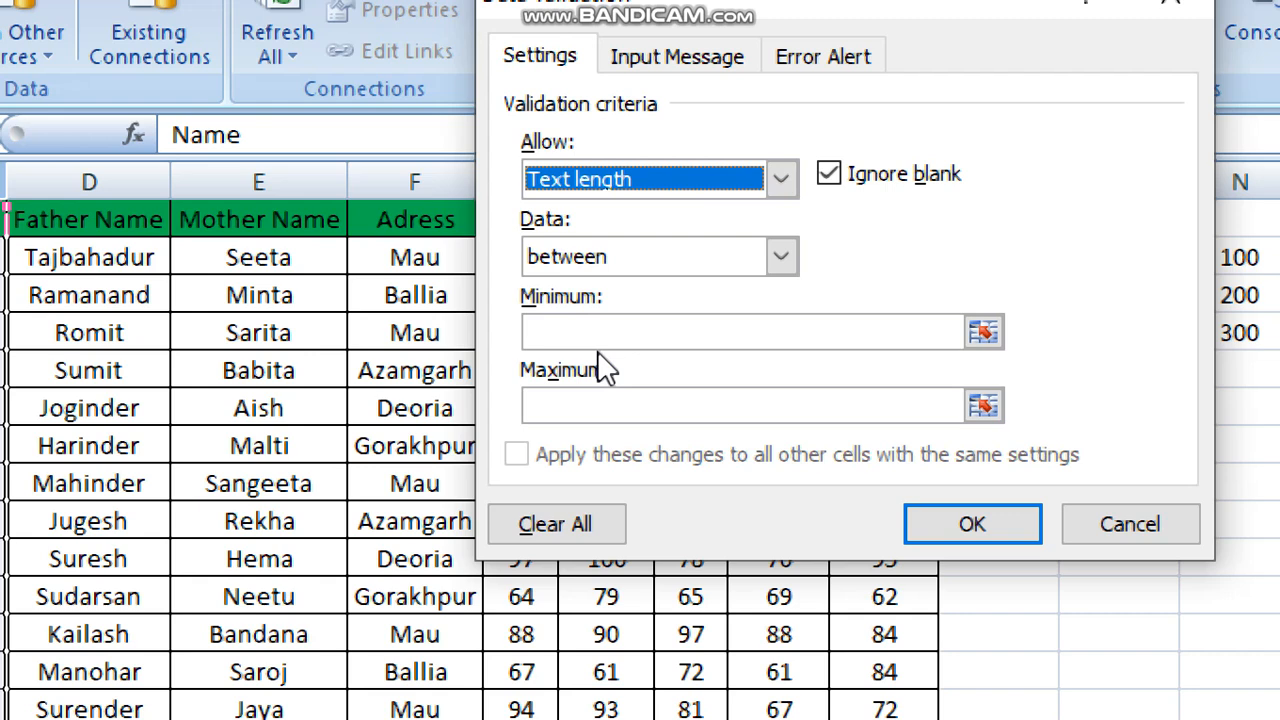
Restrict the text length to between 5 and 15 characters and apply the rule to the Name column.
left_click(680, 334)
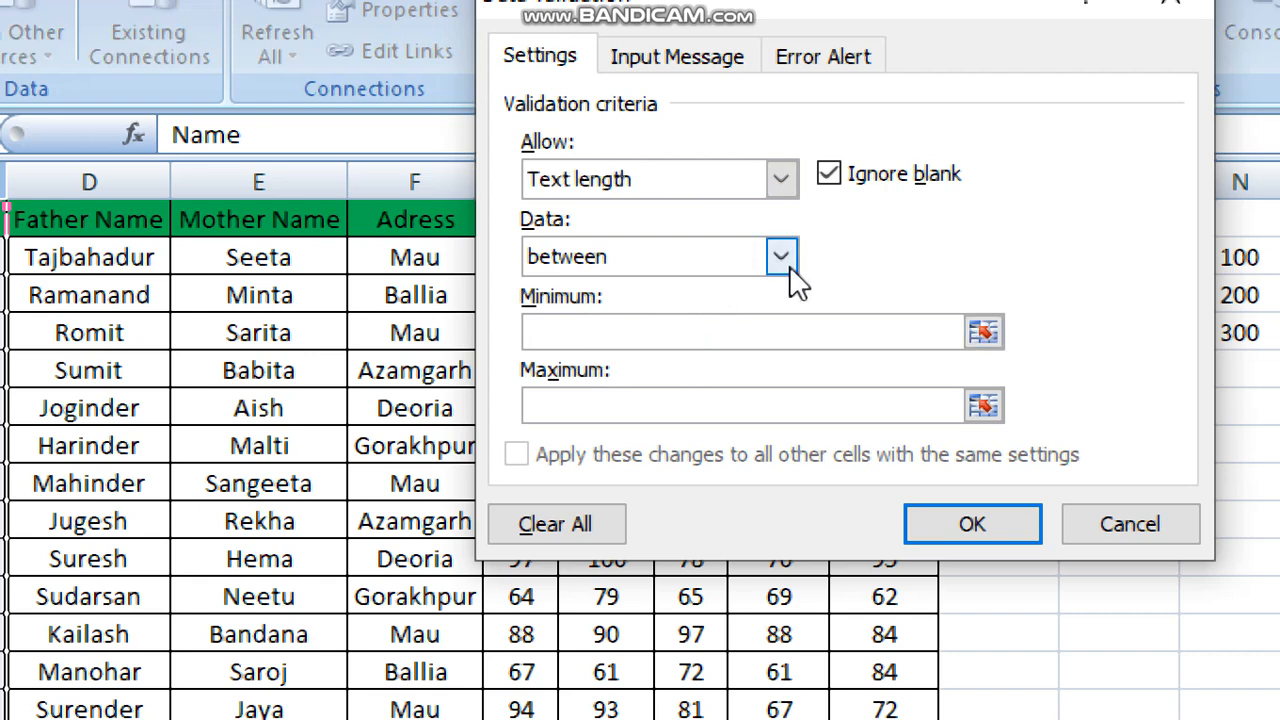
left_click(786, 264)
left_click(787, 270)
left_click(633, 328)
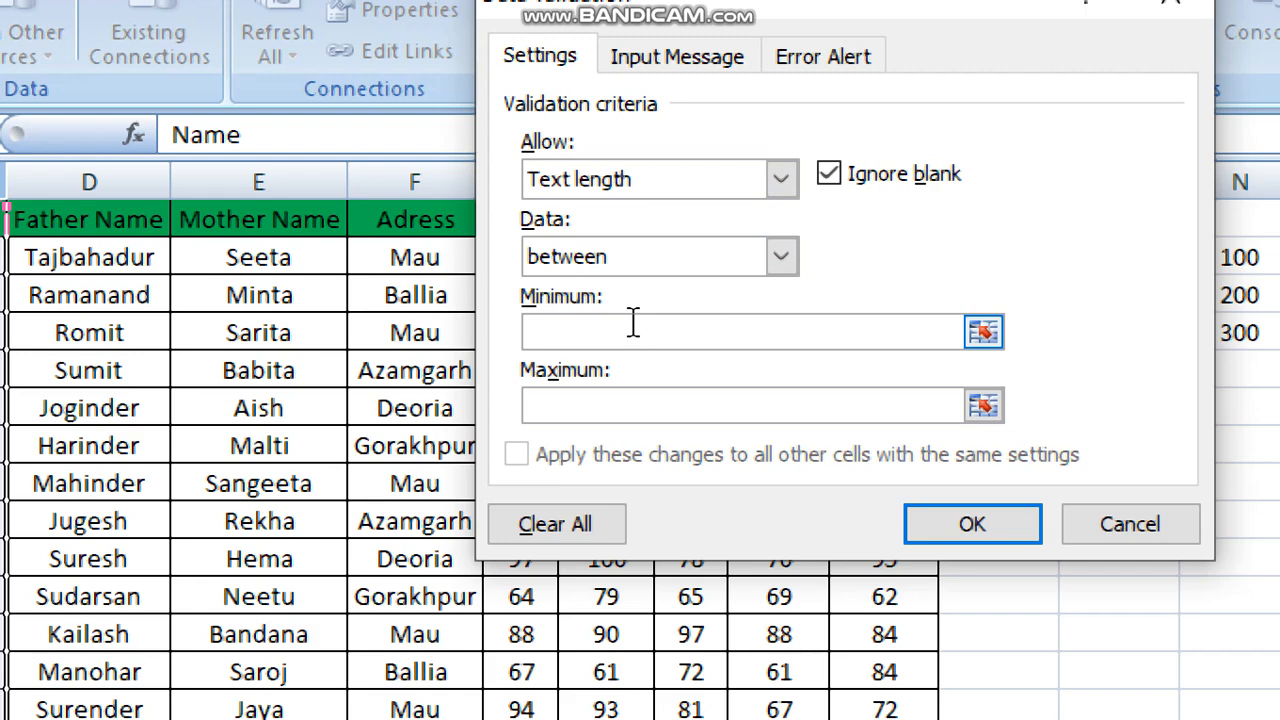
type("5")
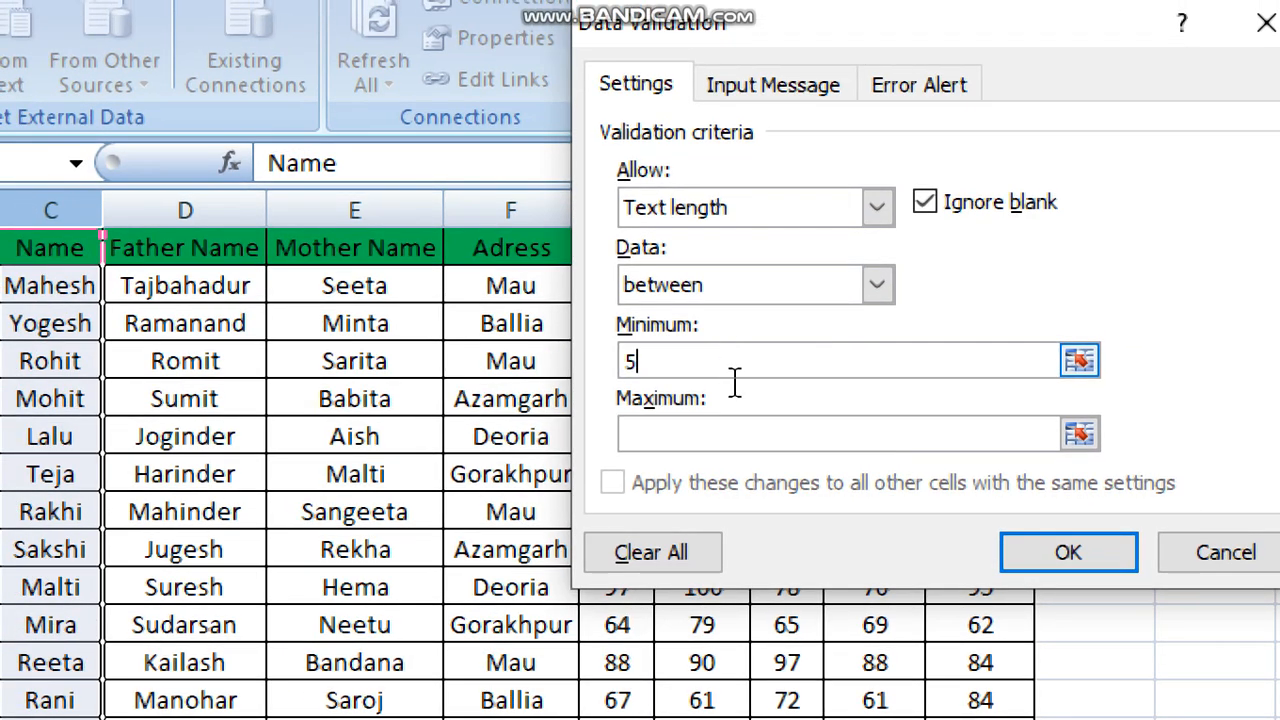
left_click(689, 432)
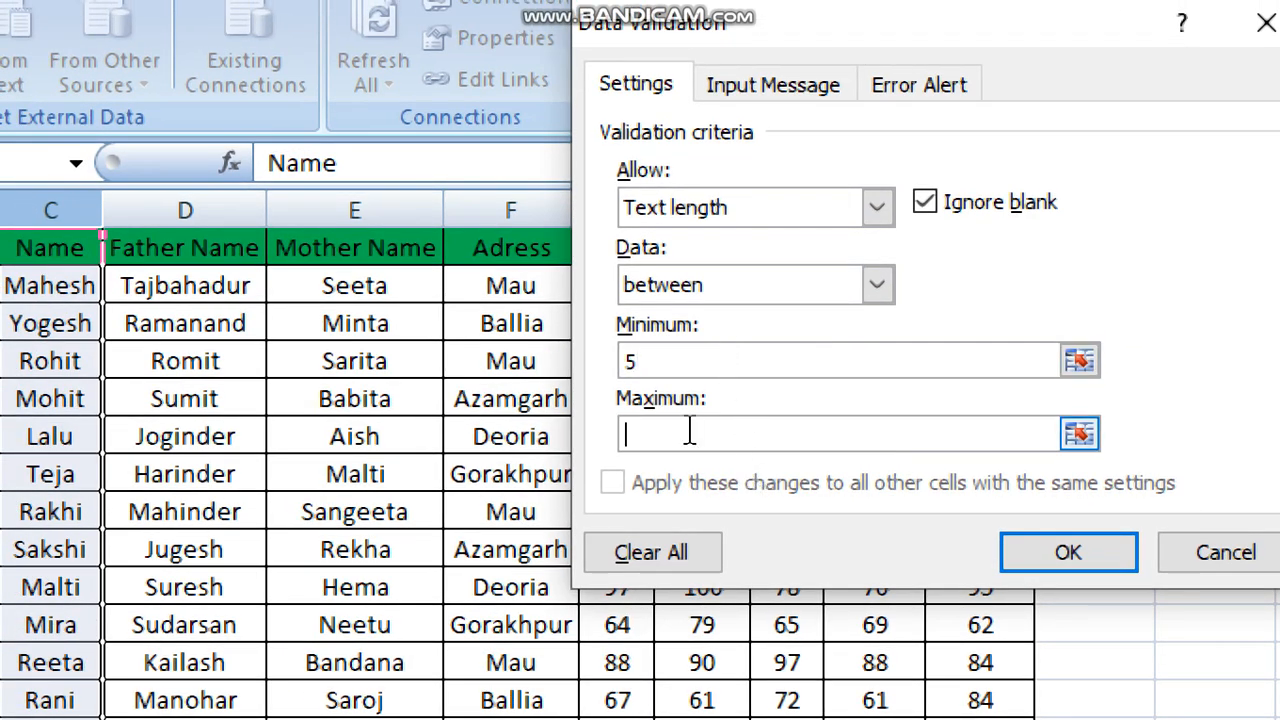
type("15")
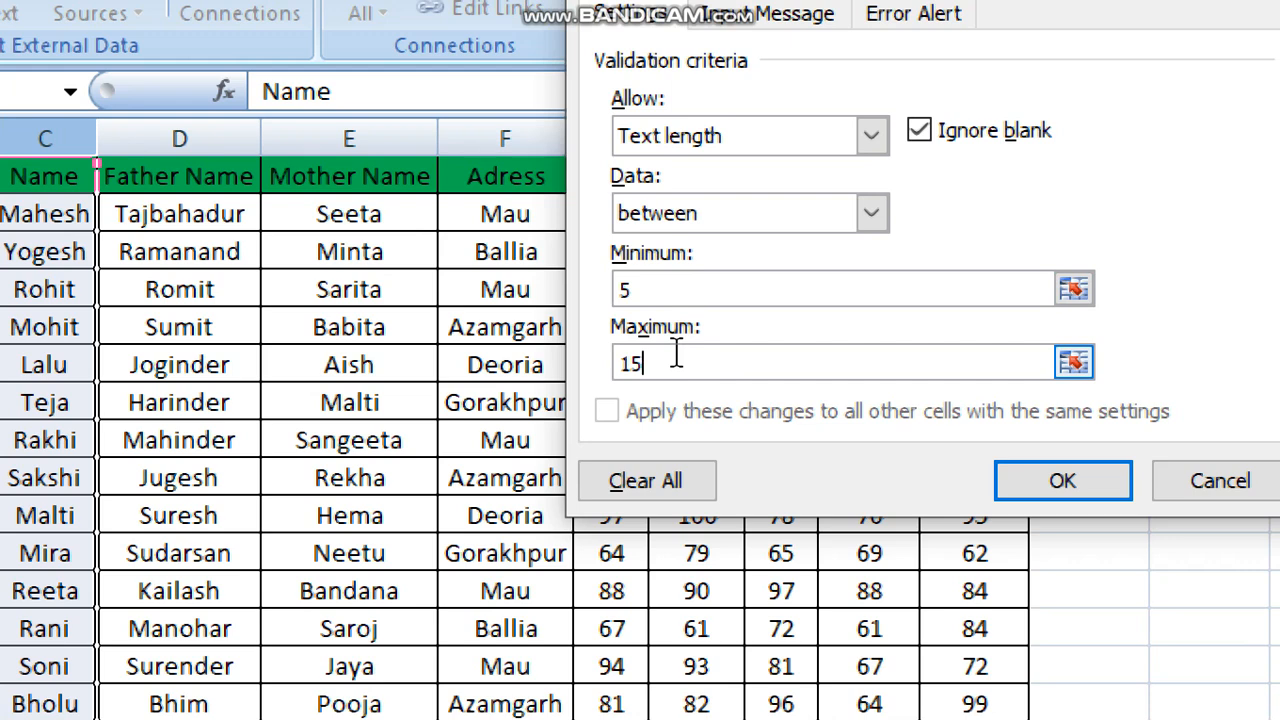
left_click(1064, 484)
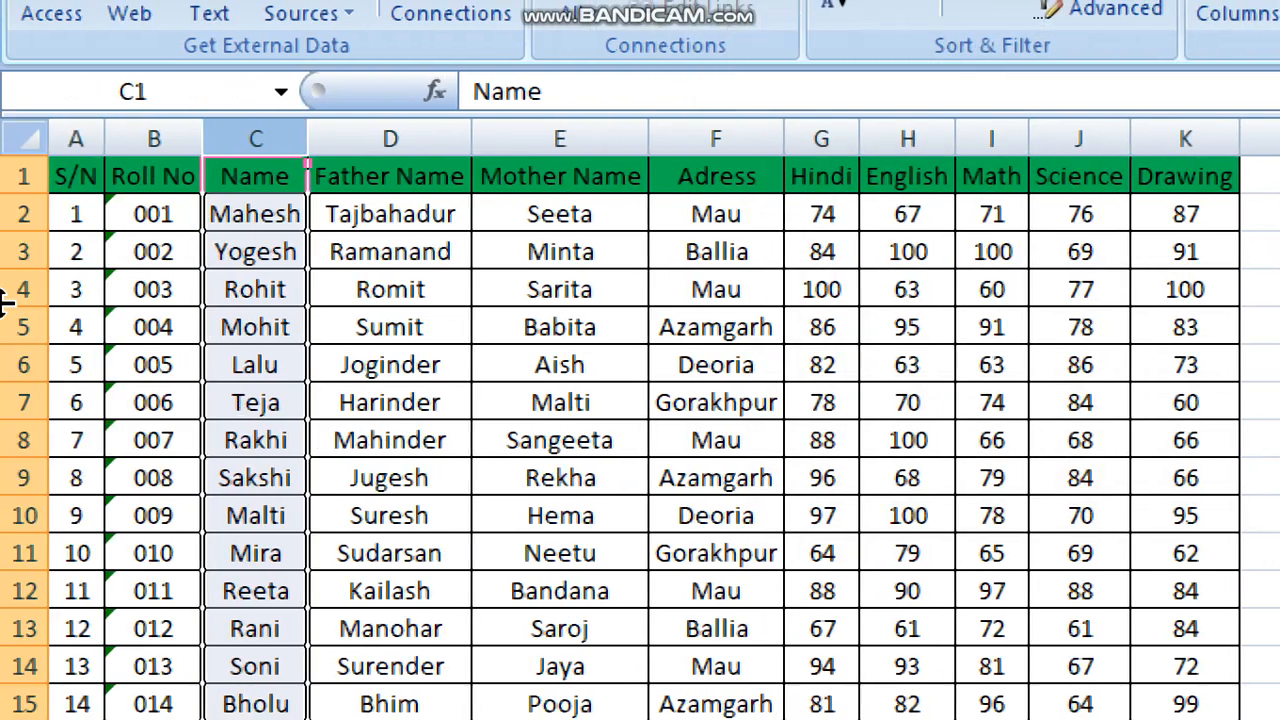
left_click(285, 214)
left_click(278, 256)
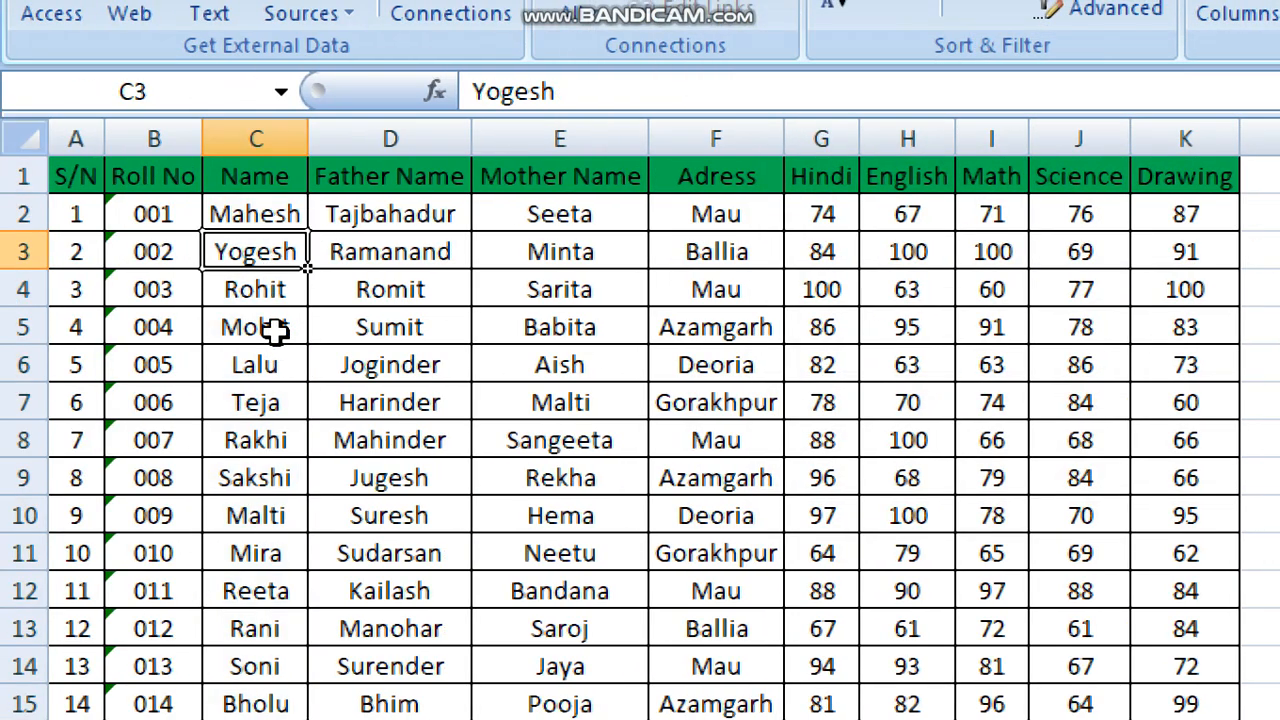
left_click(279, 292)
left_click(284, 371)
left_click(286, 409)
left_click(268, 476)
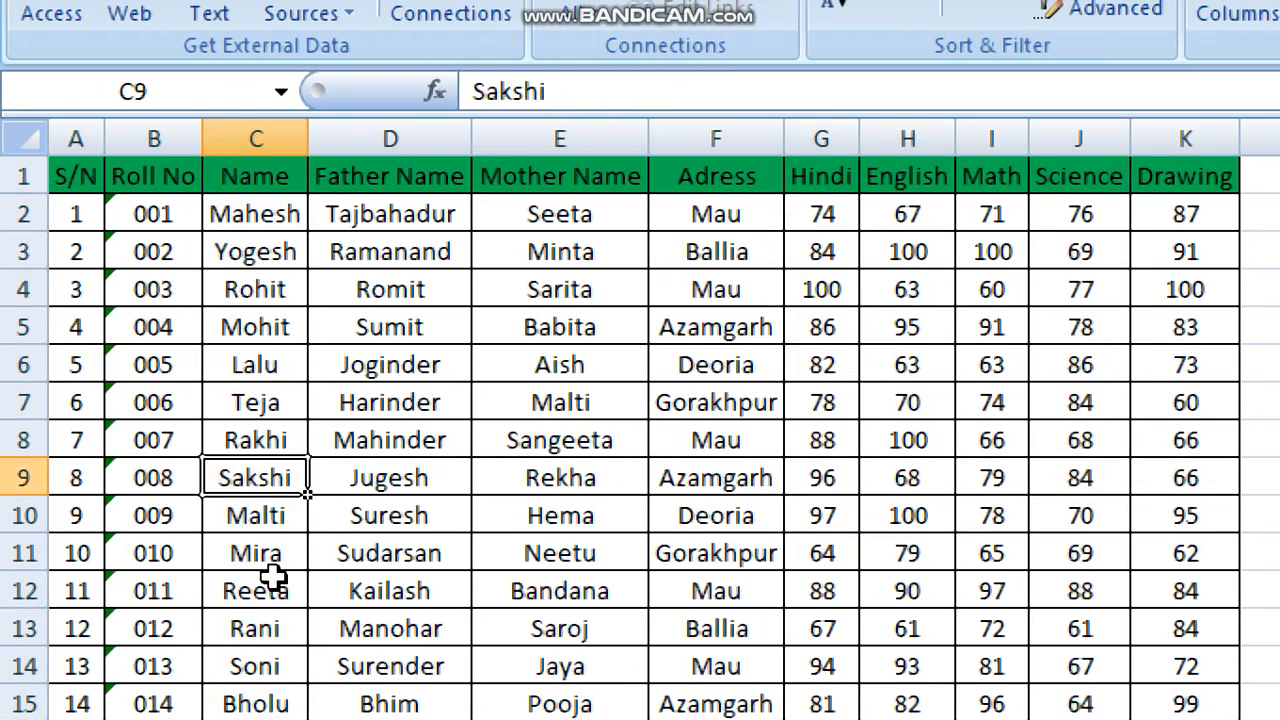
left_click(264, 625)
Try to re-enter the student's four-letter name in cell C7 to test the minimum length.
left_click(255, 418)
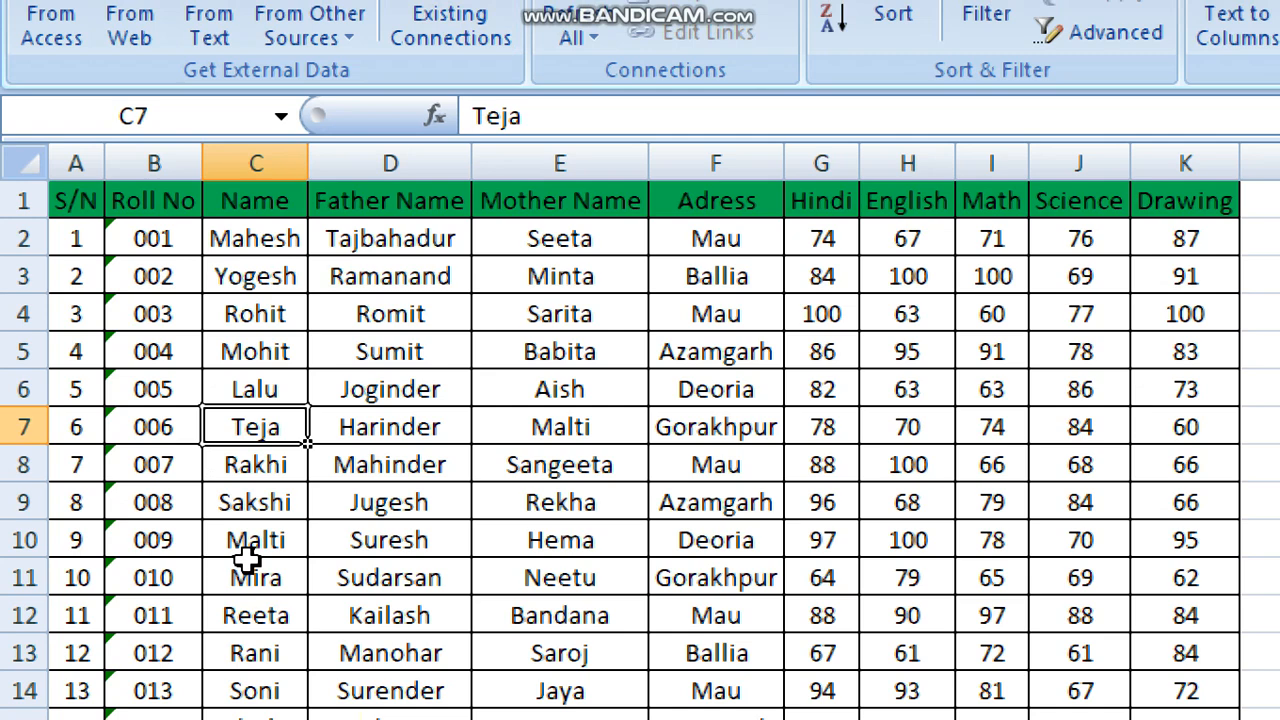
type("teja")
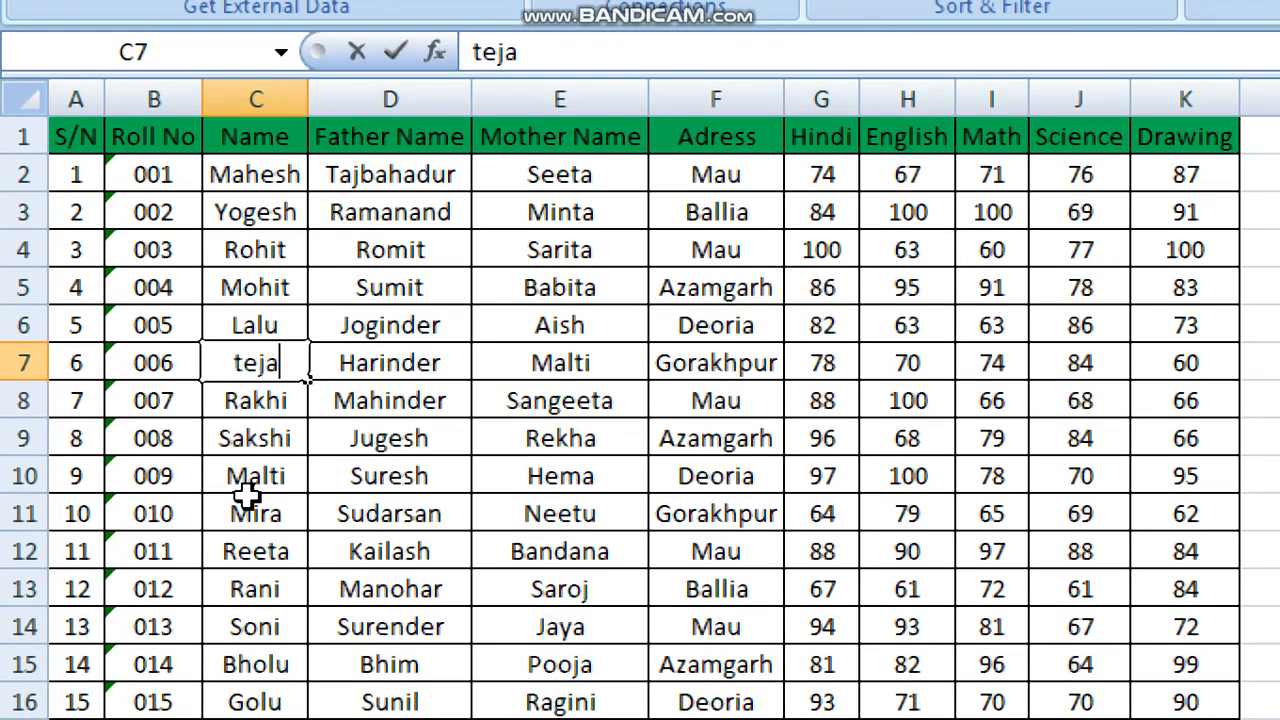
key("Return")
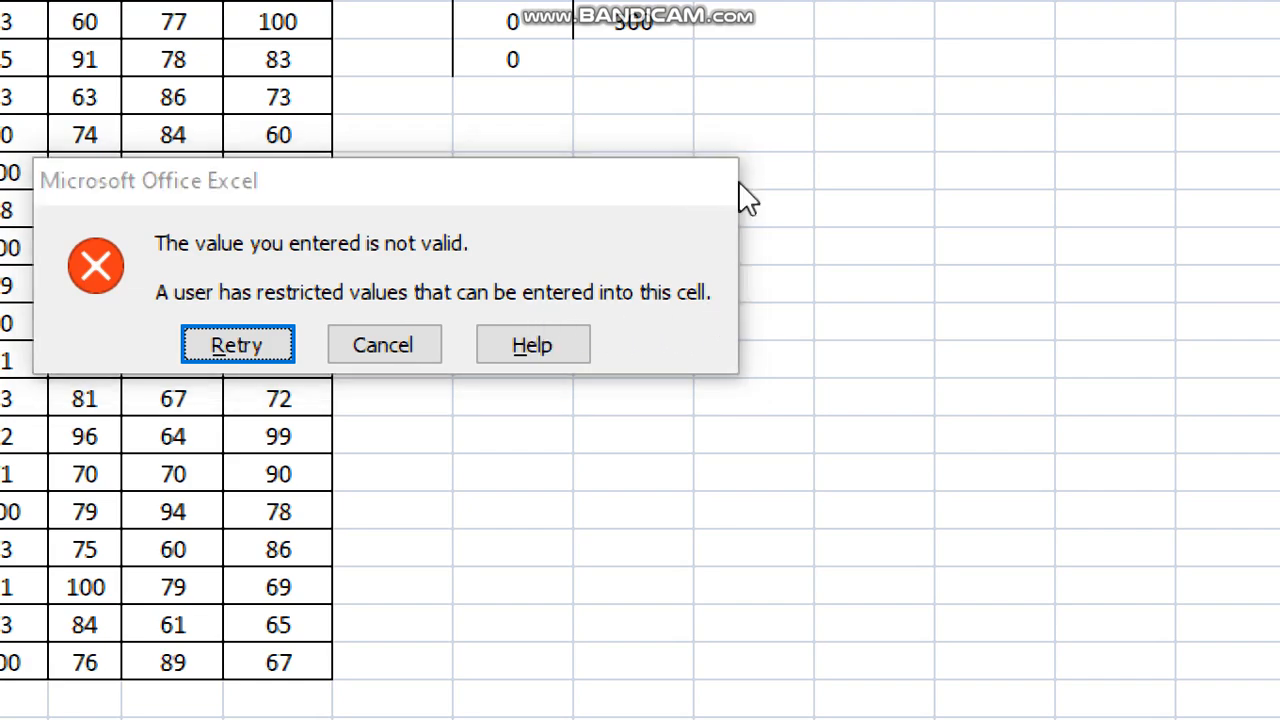
key("Escape")
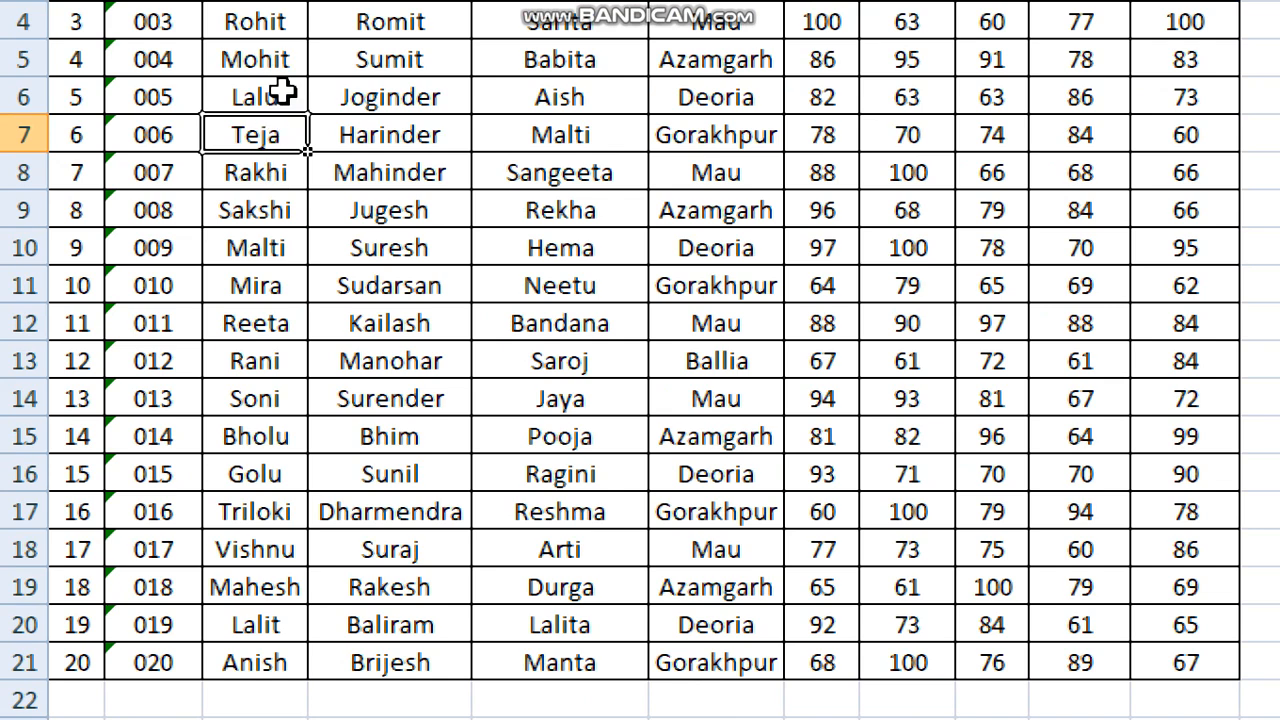
Replace the student's name in cell C7 with a five-letter spelling that meets the minimum length.
left_click(277, 95)
left_click(266, 228)
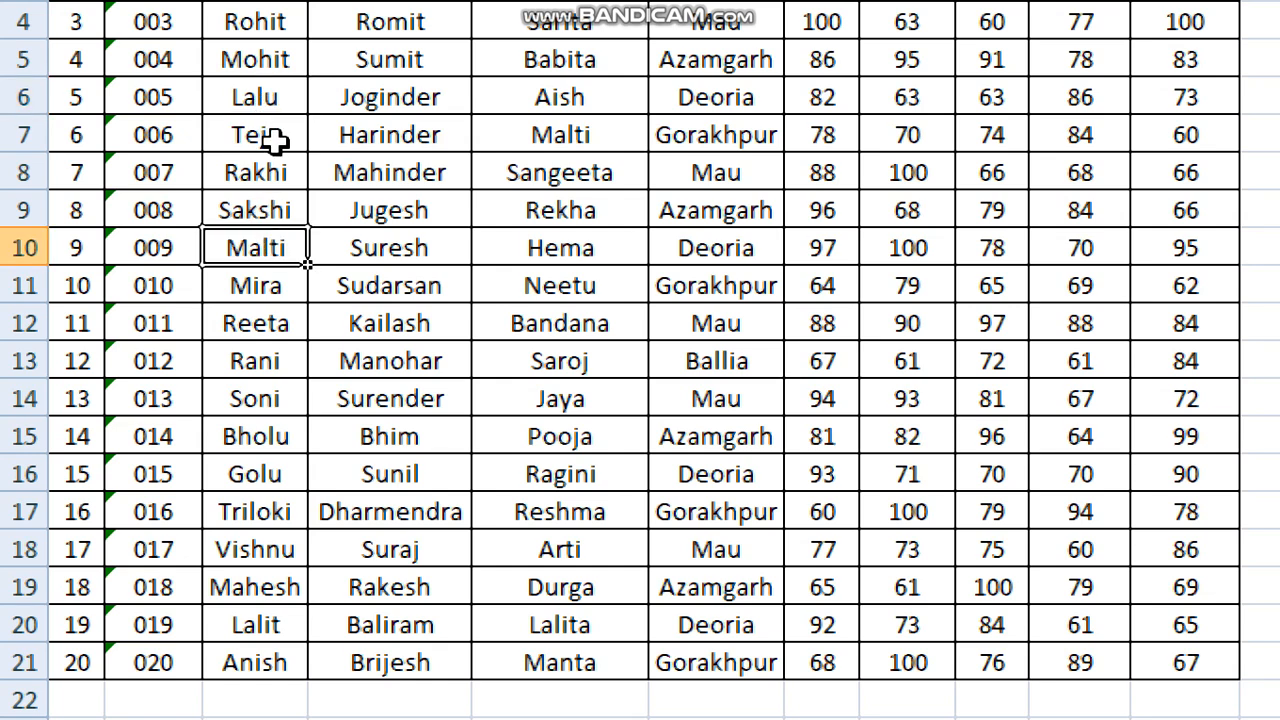
left_click(274, 136)
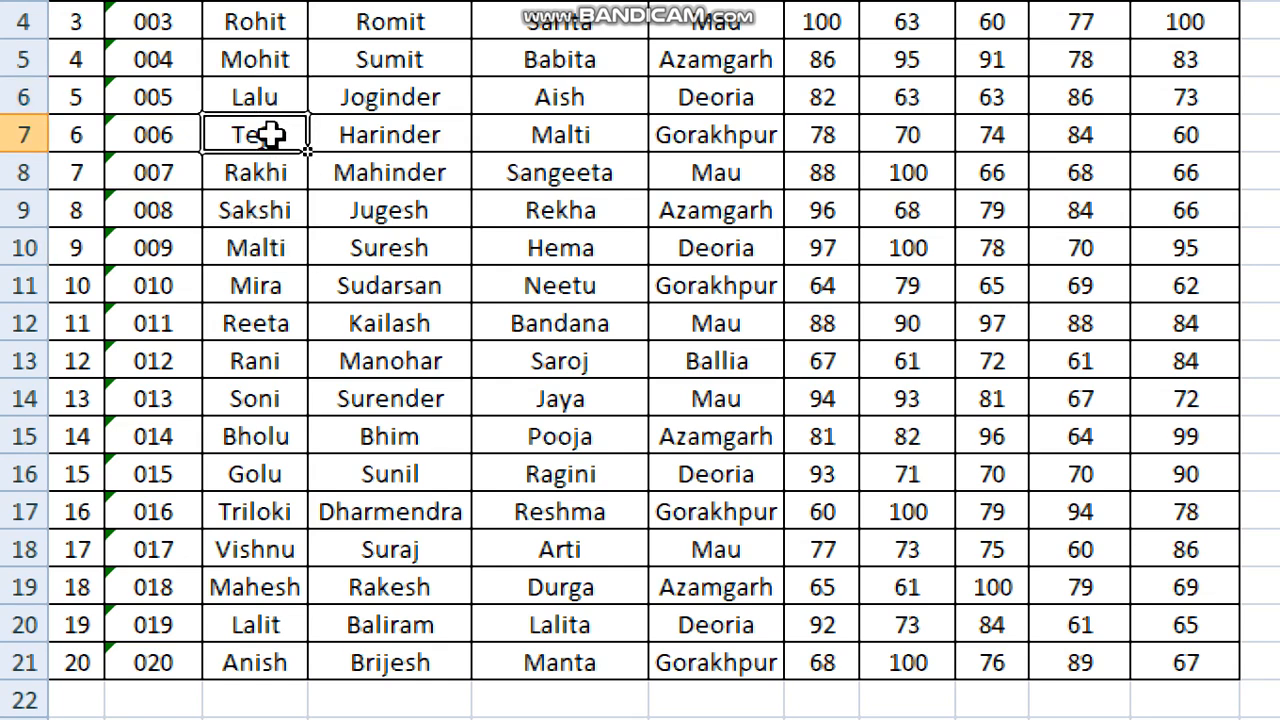
type("Te")
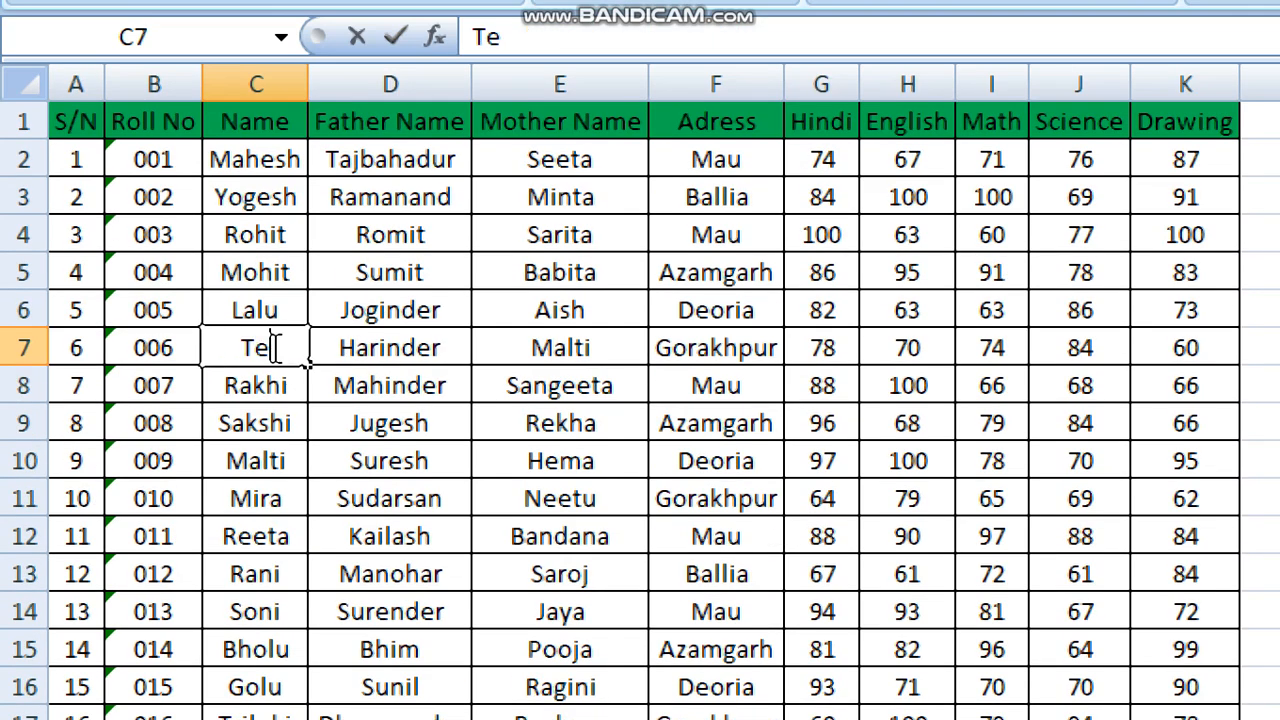
type("eja")
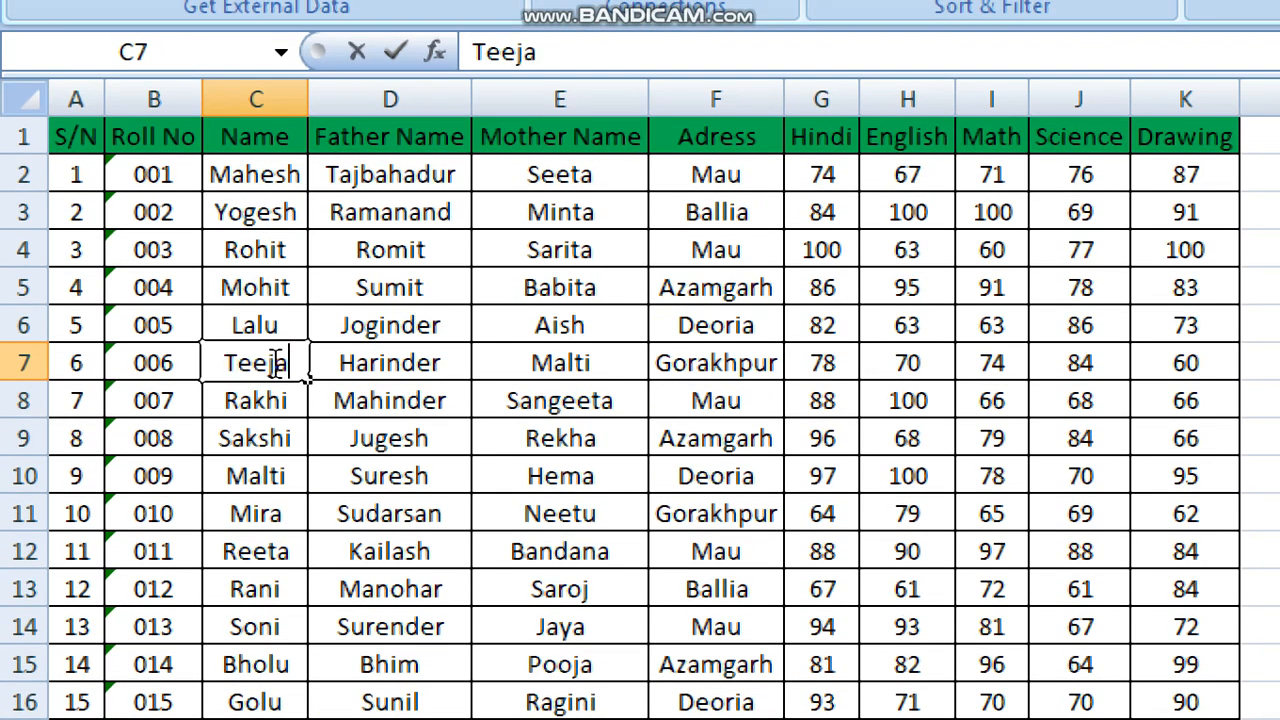
key("Return")
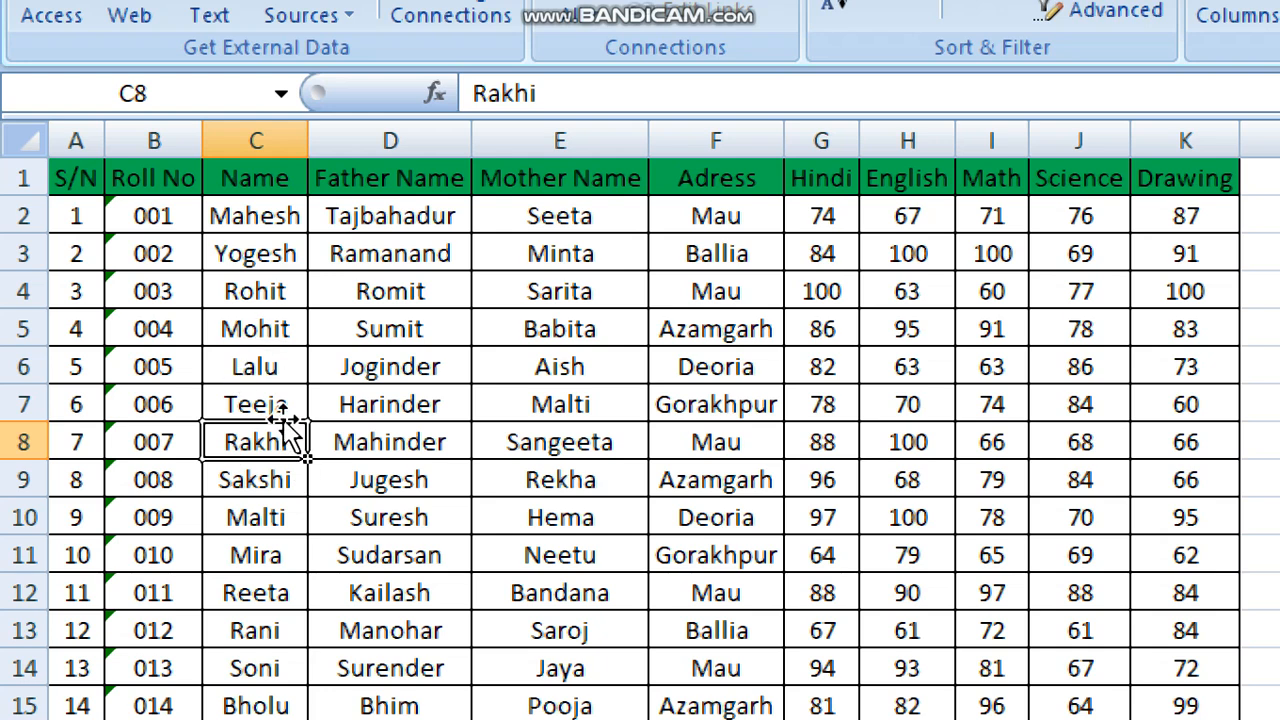
left_click(286, 404)
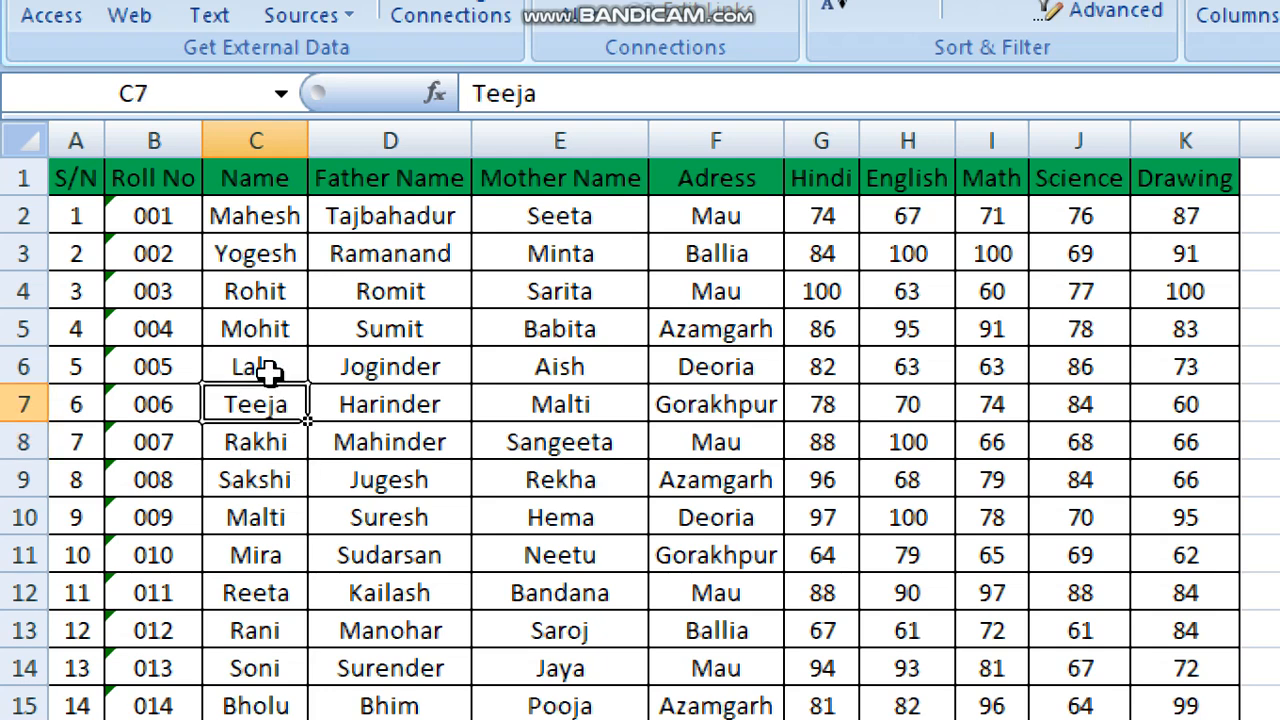
Try to replace the name in cell C6 with a three-word full name longer than 15 characters to test the maximum length.
left_click(265, 368)
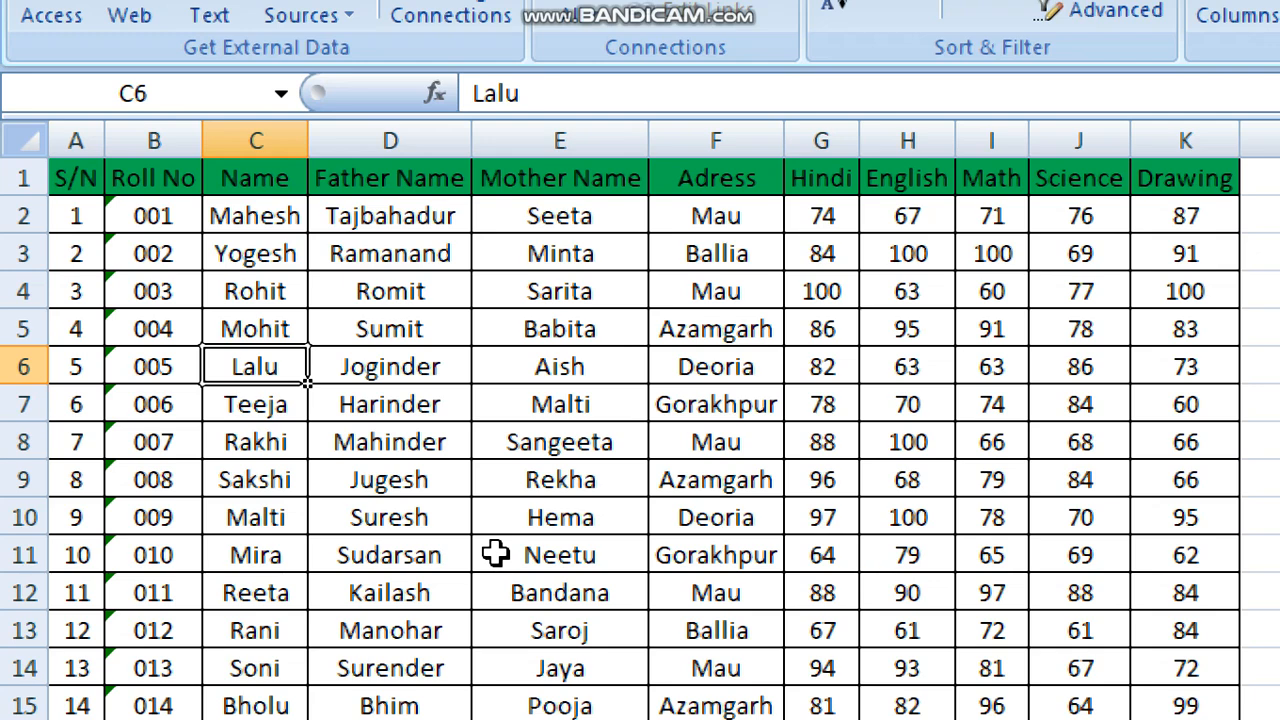
type("T")
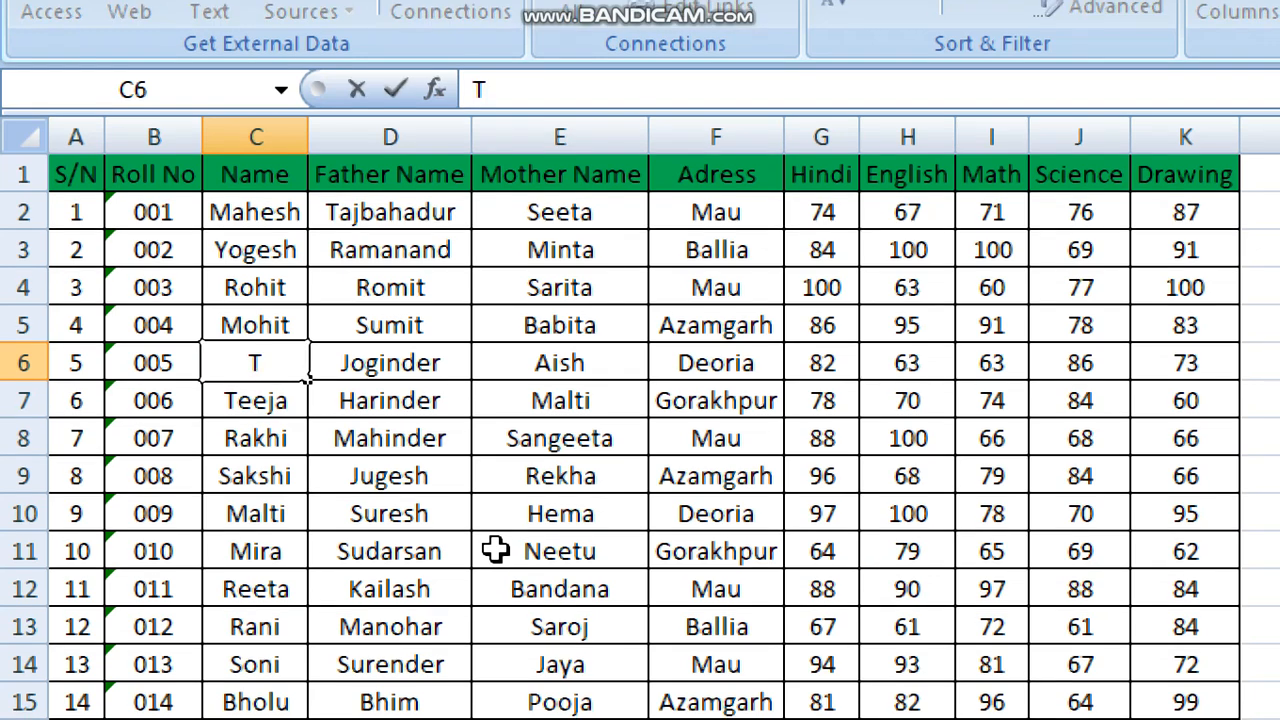
key("BackSpace")
type("Laloo")
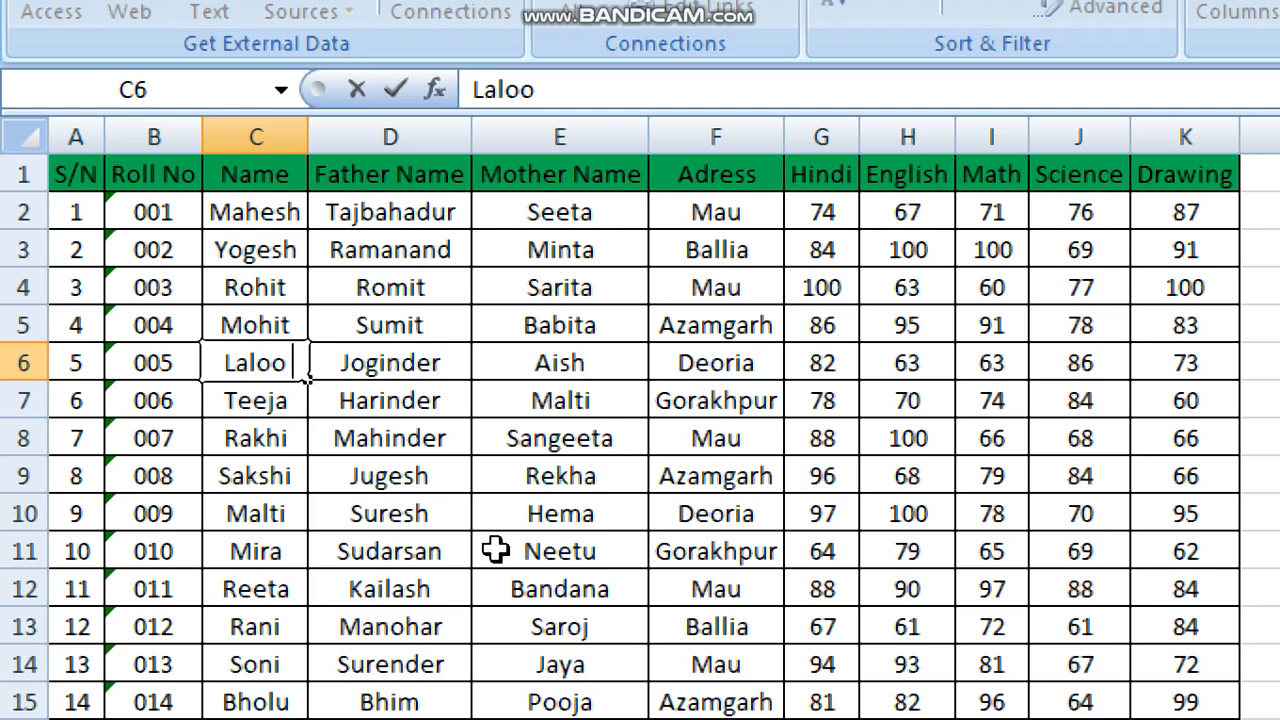
type("kumar")
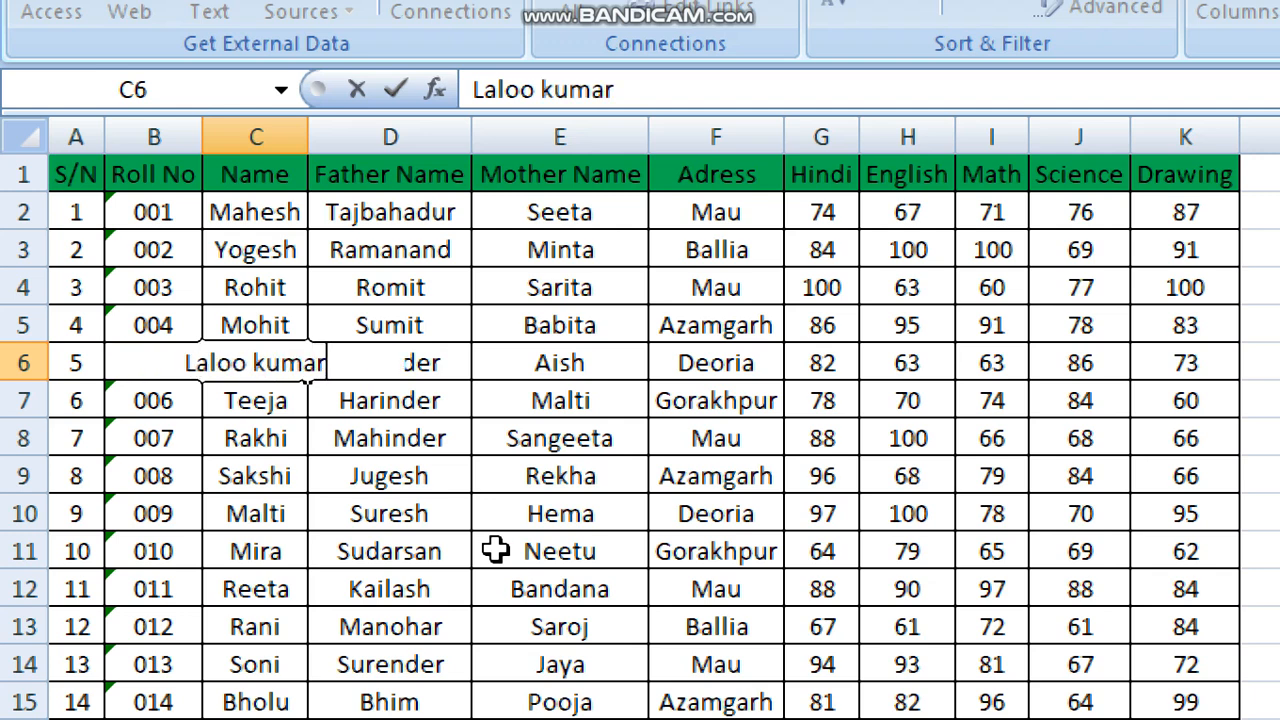
type(" singh")
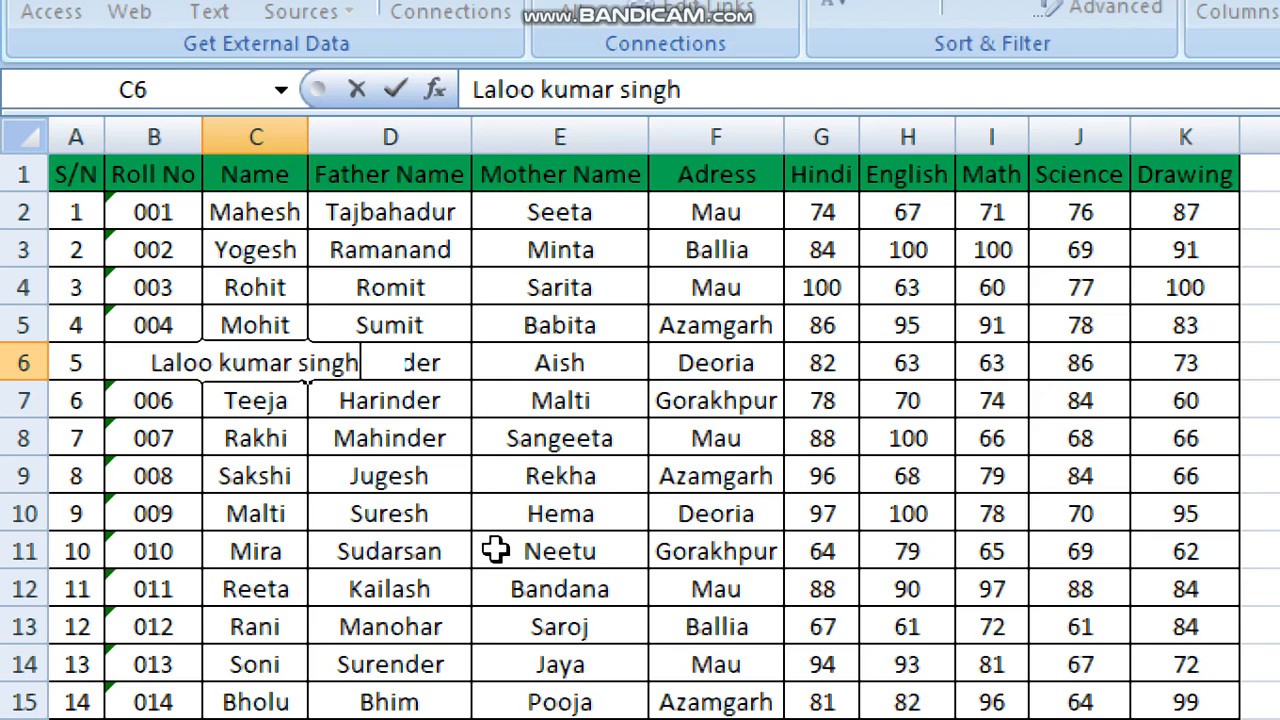
key("Return")
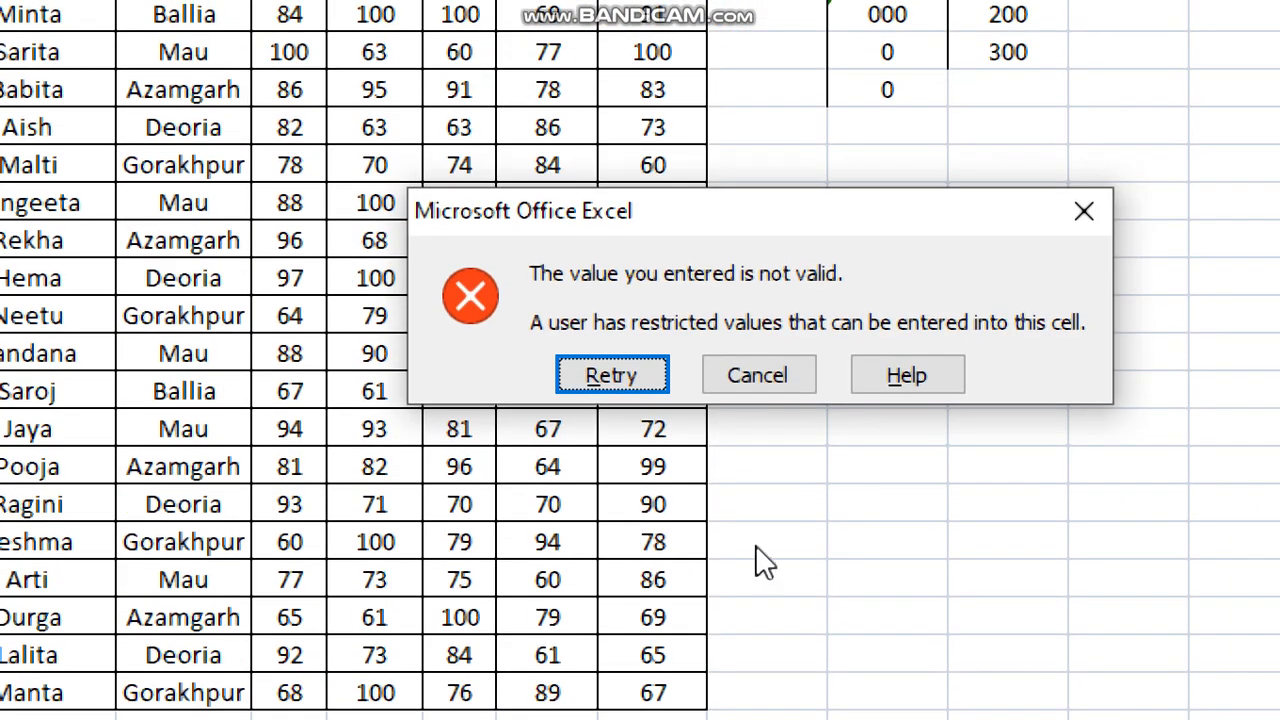
left_click(757, 377)
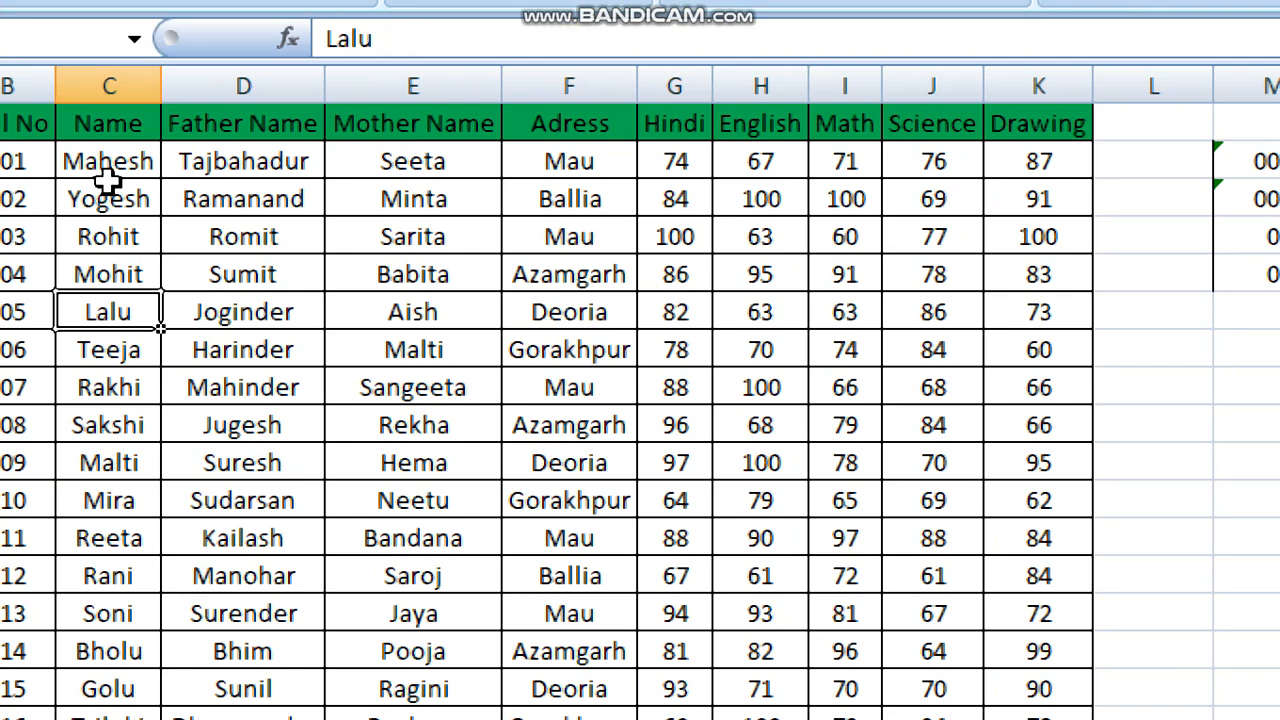
left_click(142, 389)
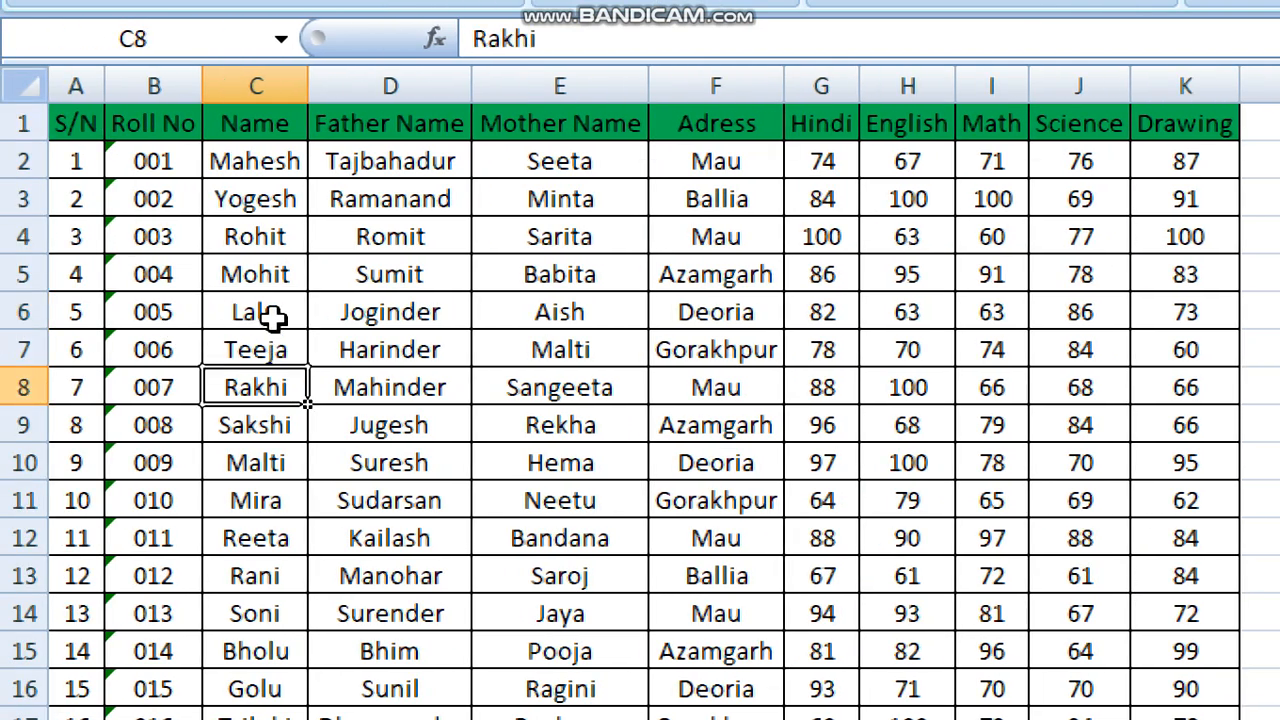
left_click(272, 313)
left_click(266, 375)
left_click(252, 497)
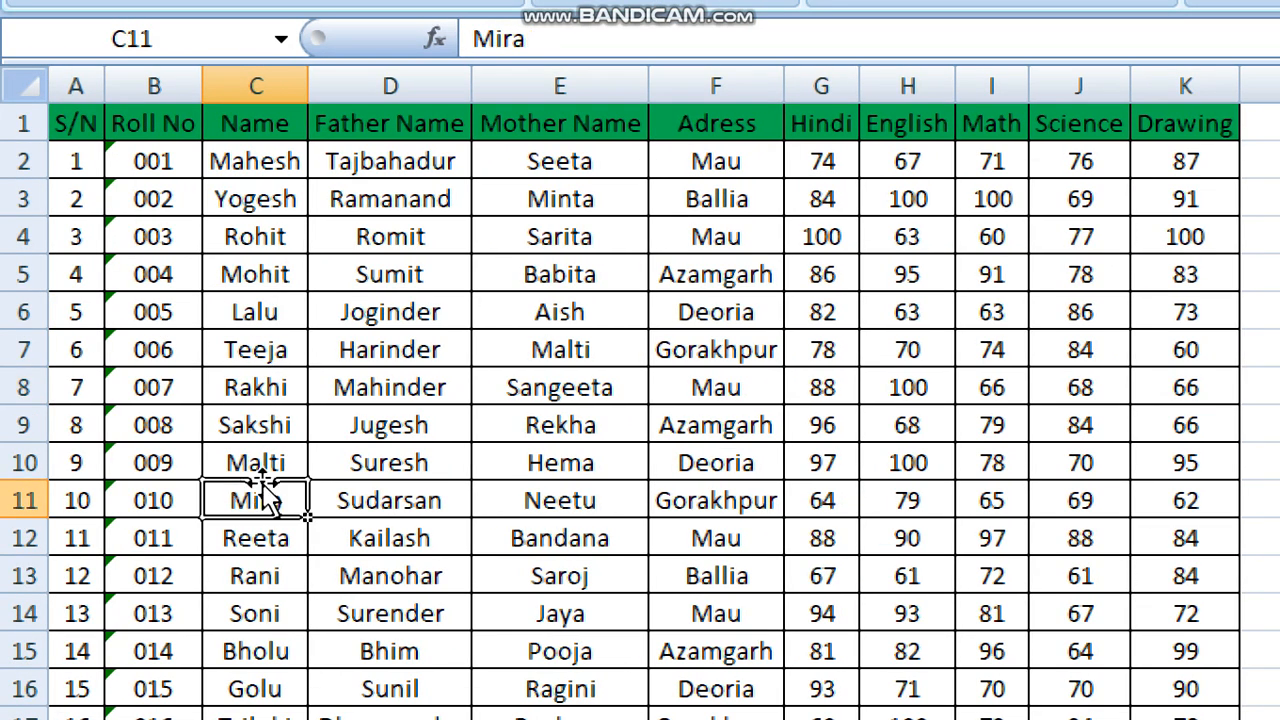
left_click(272, 313)
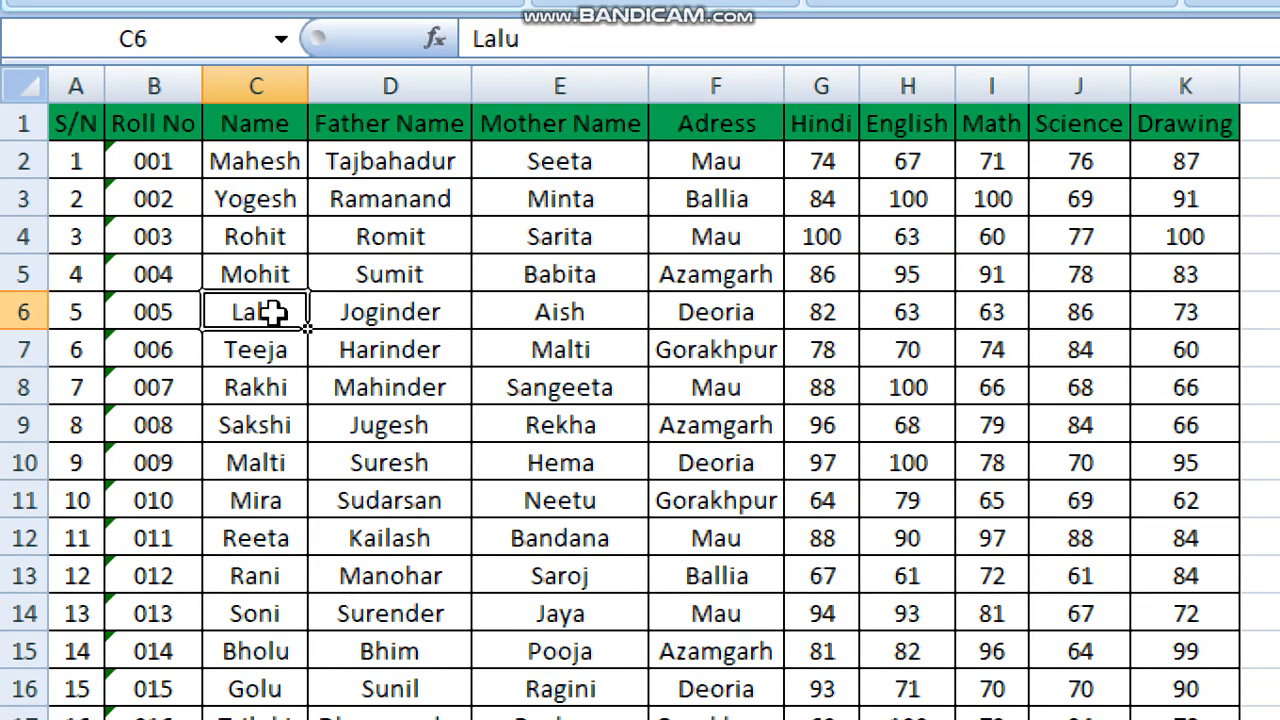
Add an input message titled "Text Lenght" to the data validation rule of the whole Name column (C).
left_click(265, 74)
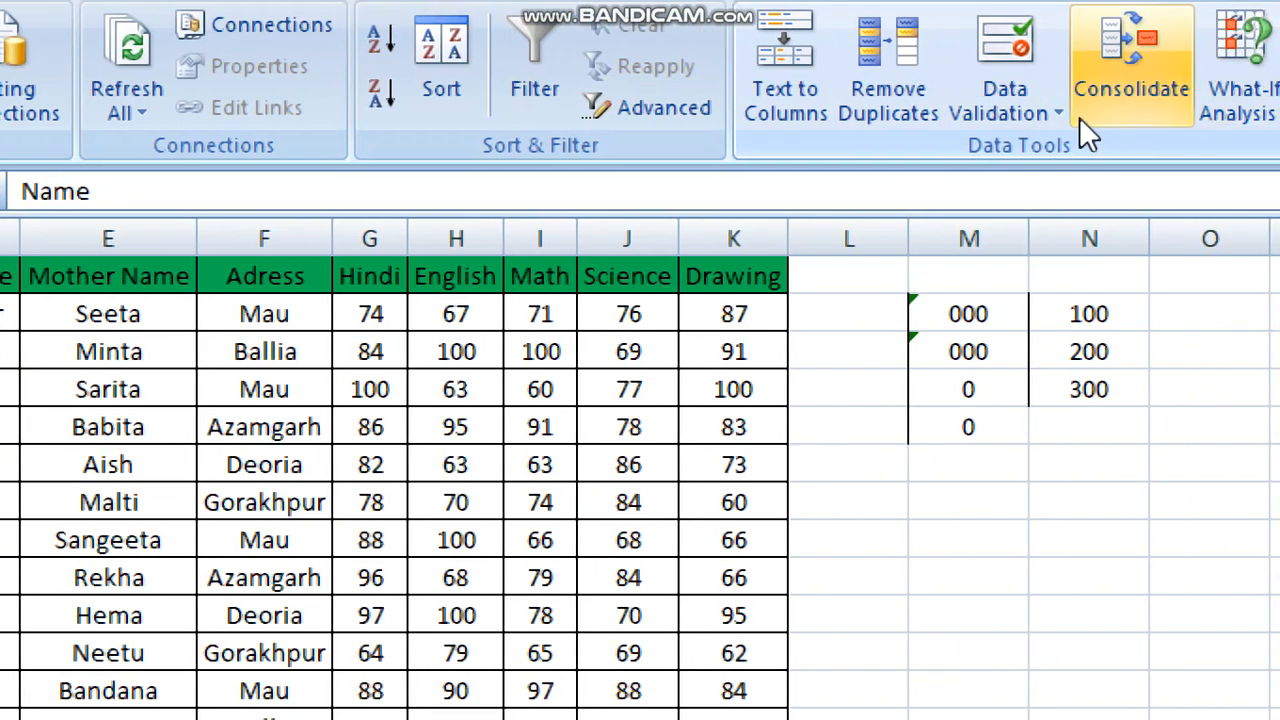
left_click(1058, 114)
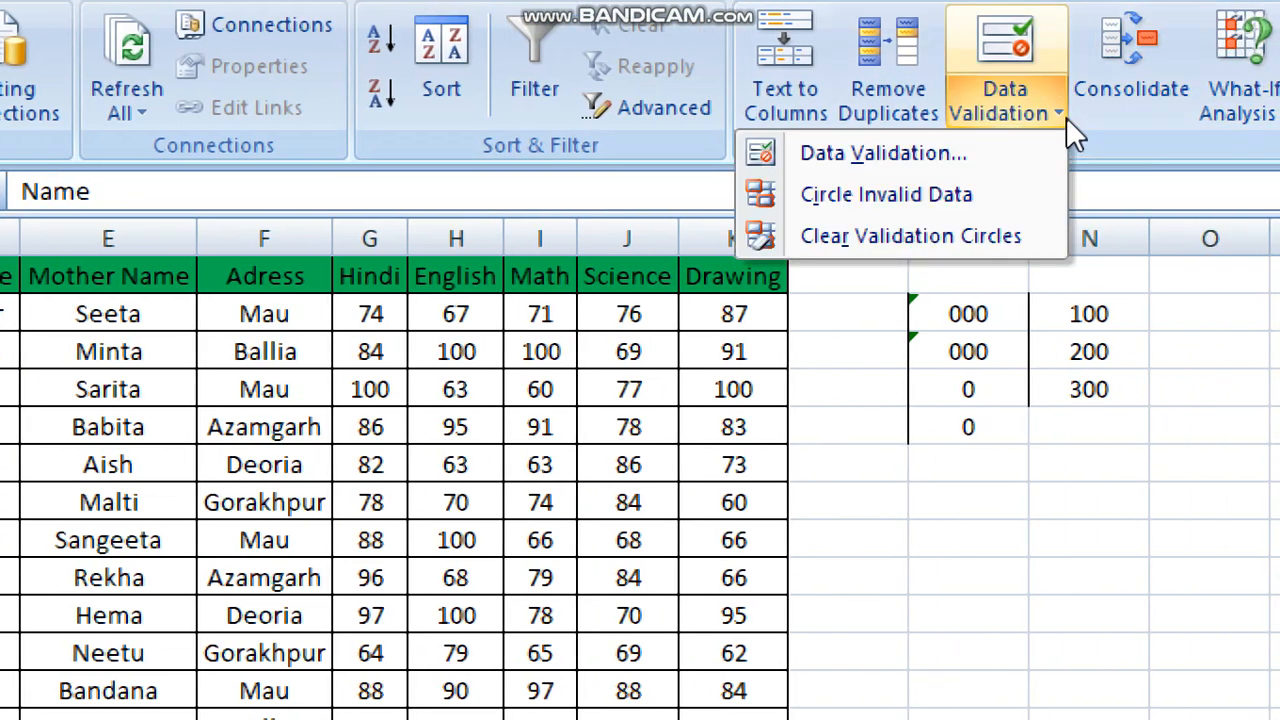
left_click(894, 156)
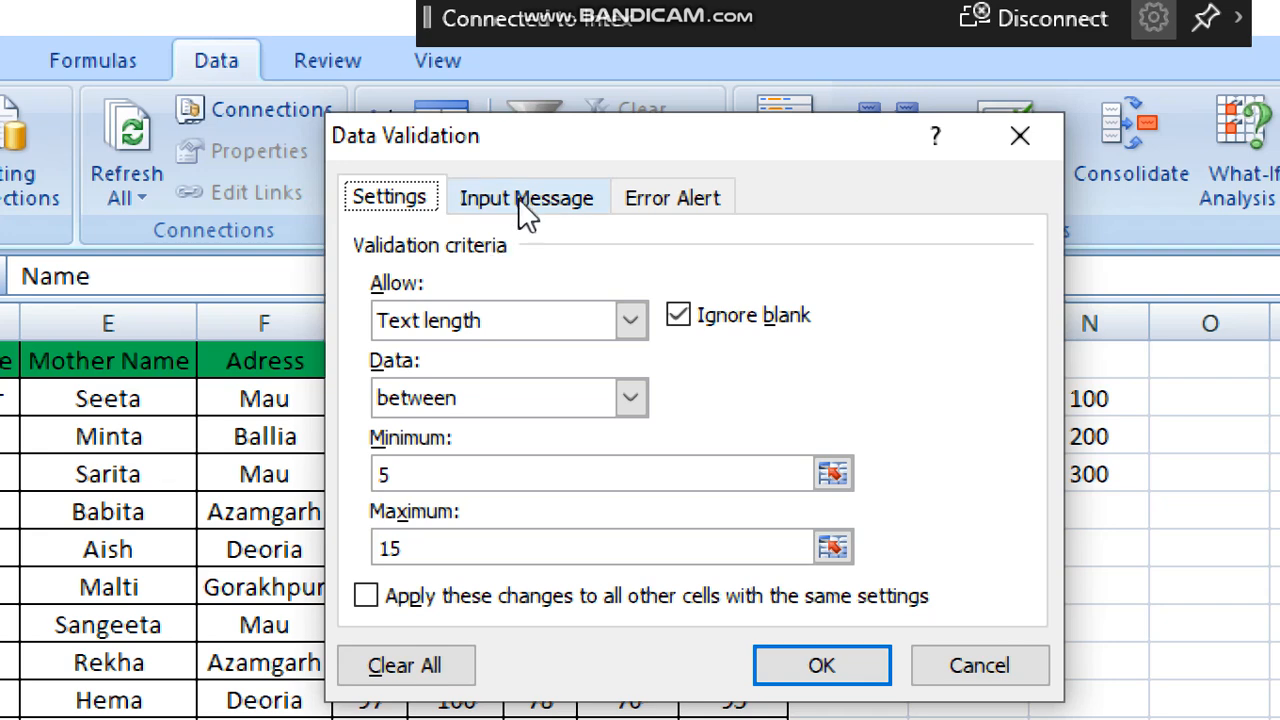
left_click(520, 199)
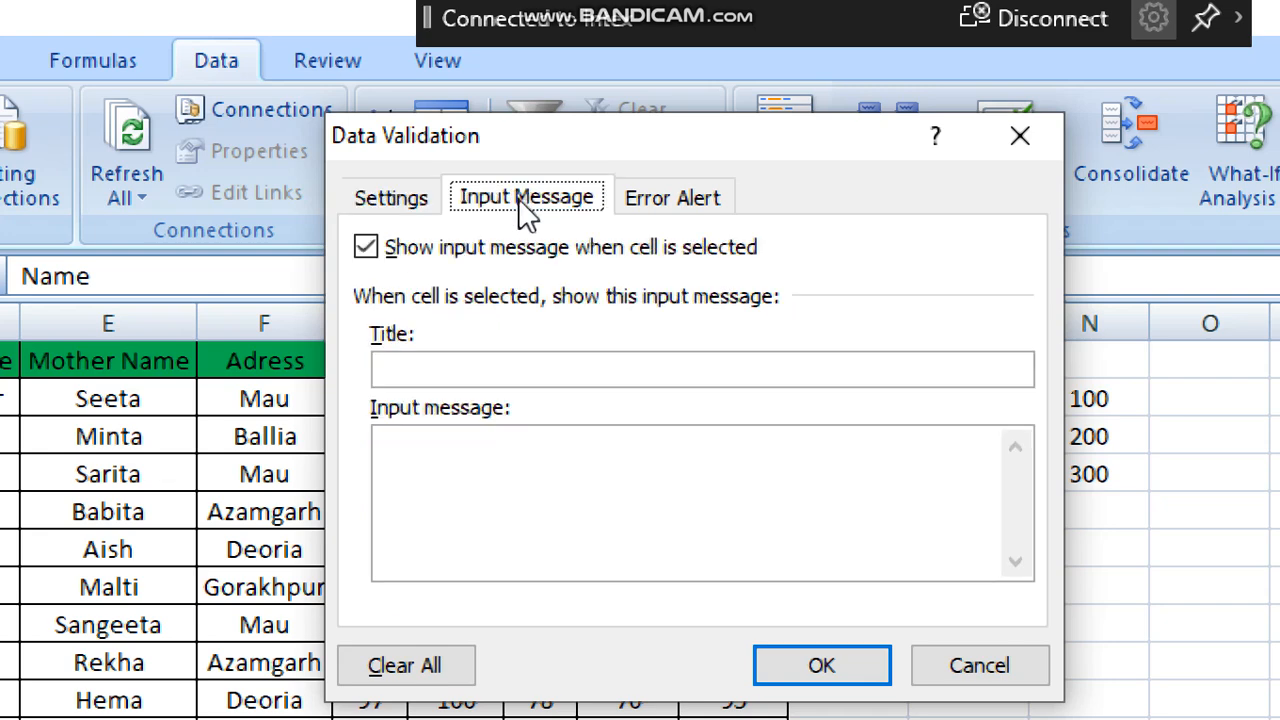
left_click(430, 372)
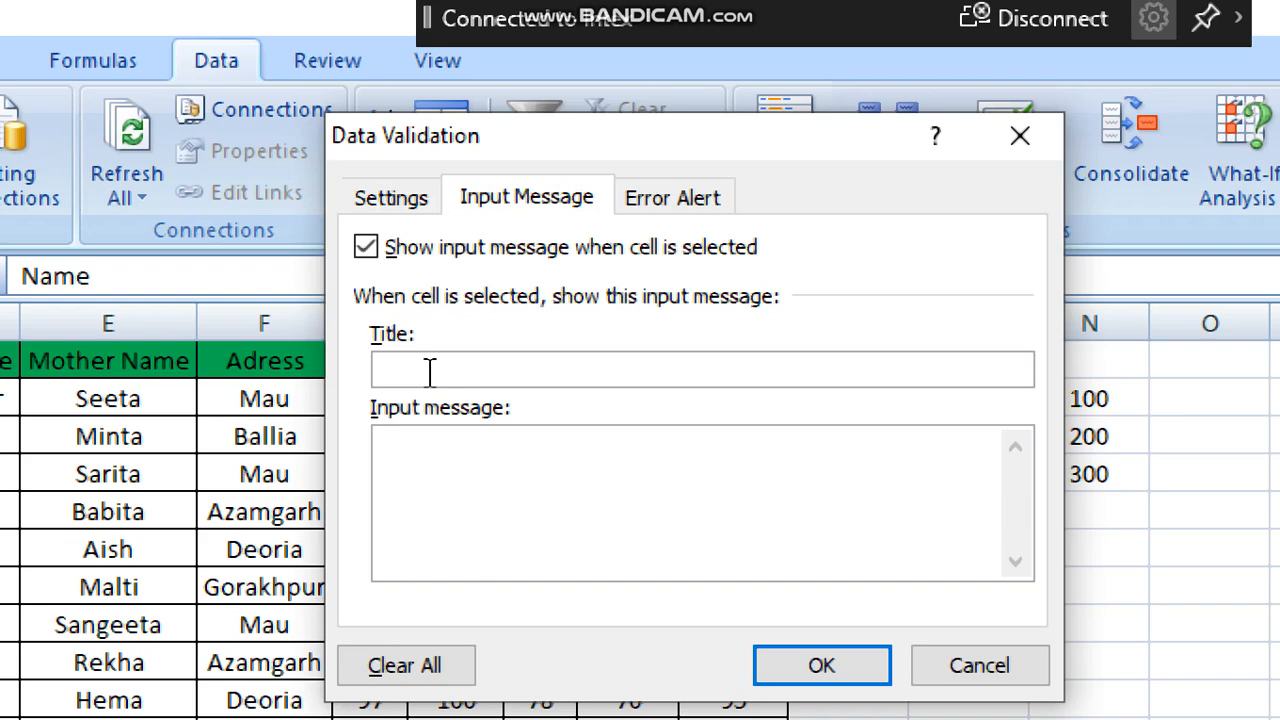
type("Re")
key("BackSpace")
key("BackSpace")
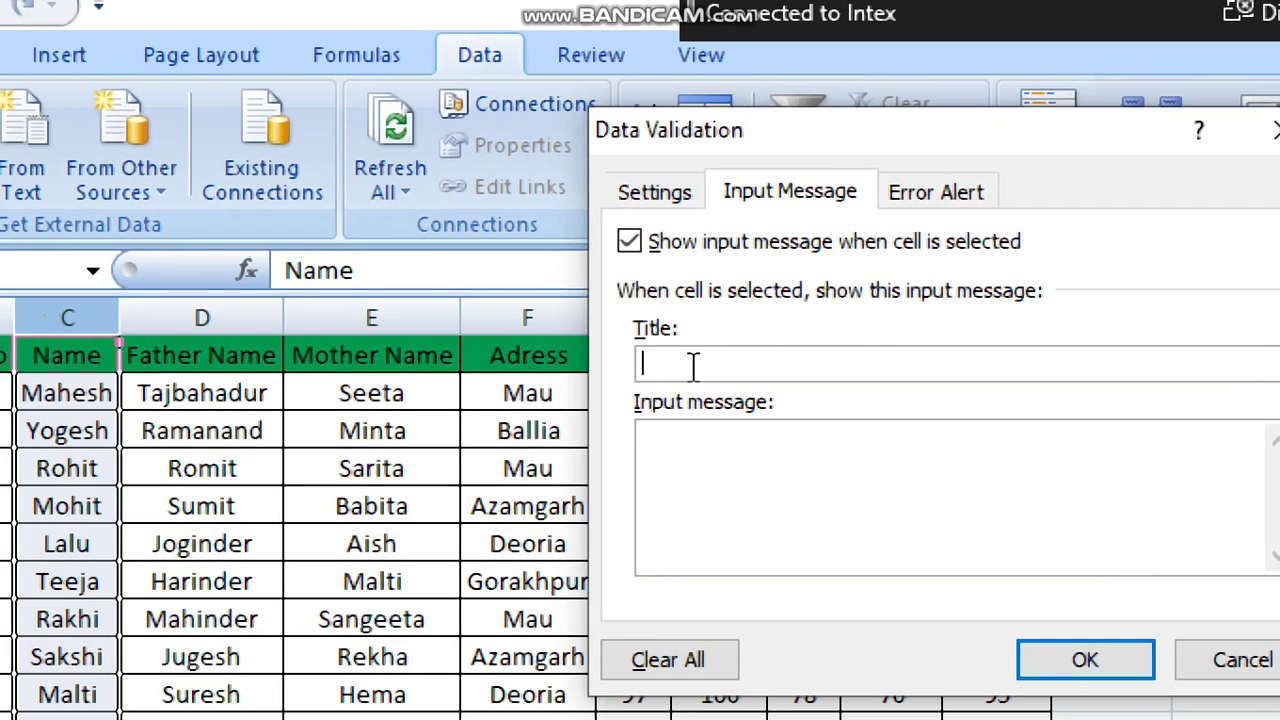
type("Text ")
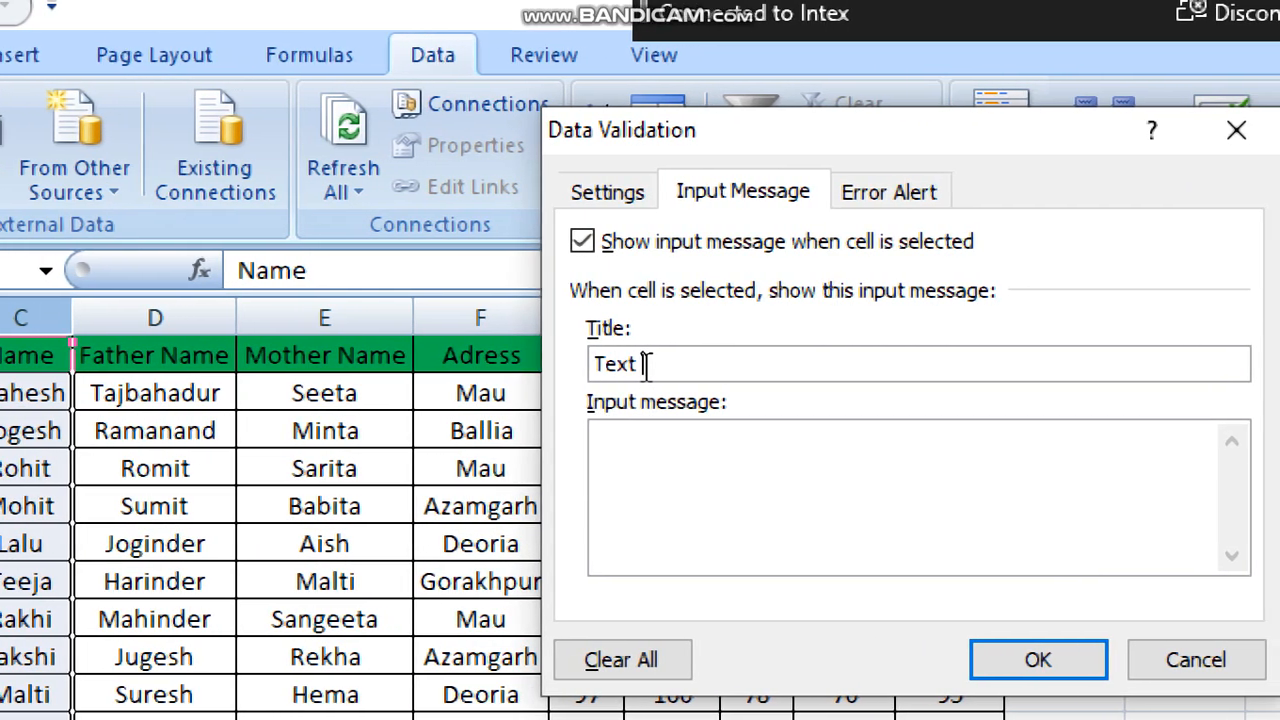
type("Lenght")
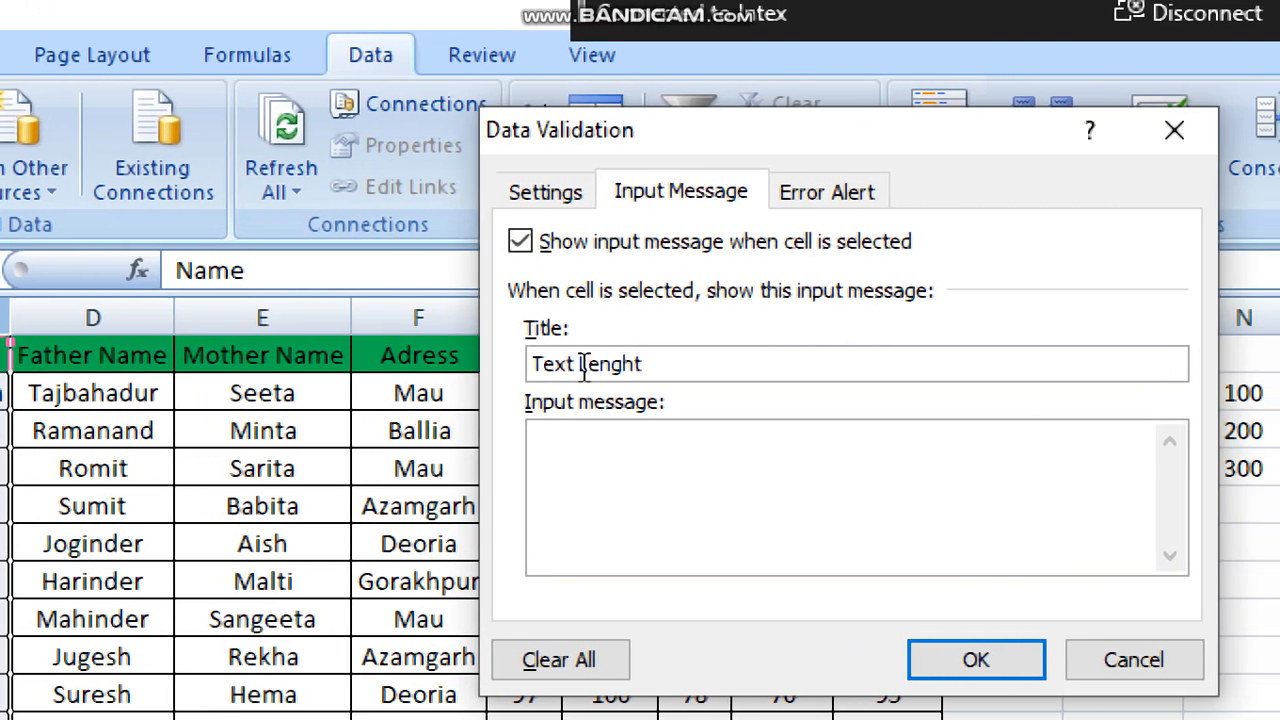
Write "Text Length should be Between 5 to 15" as the input message and apply it to the Name column.
left_click(610, 490)
type("Test")
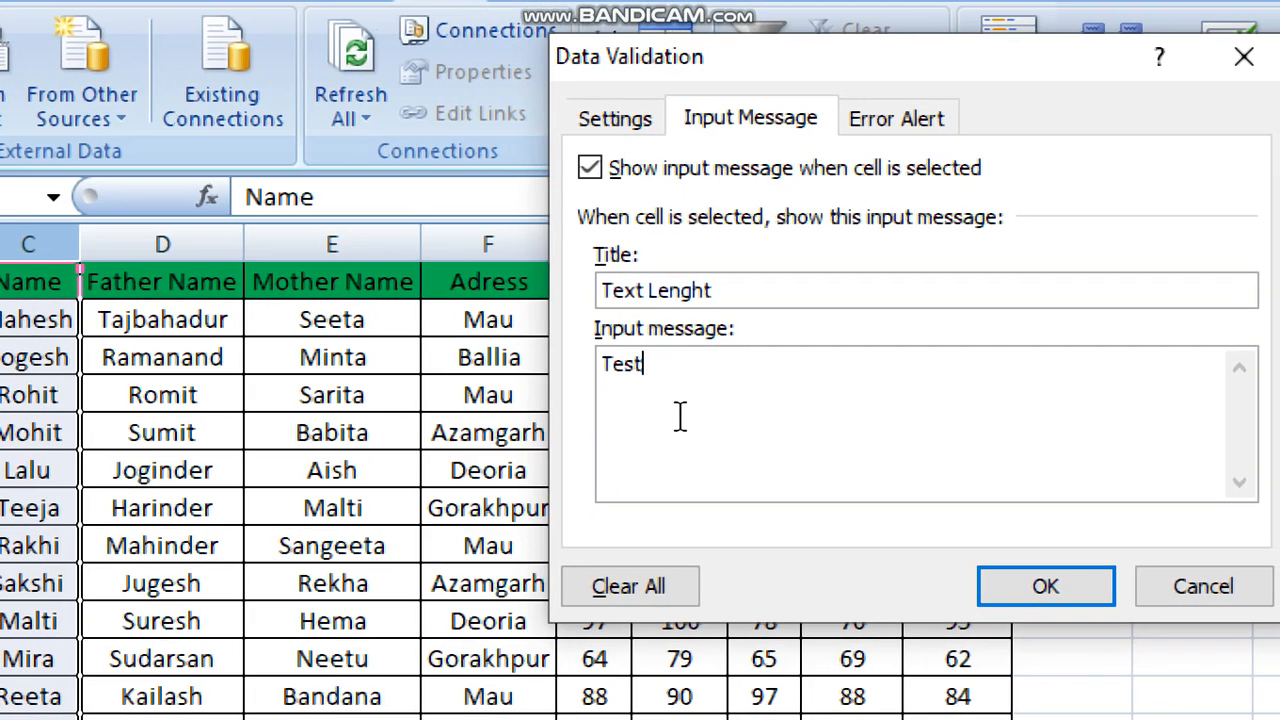
type("xt L")
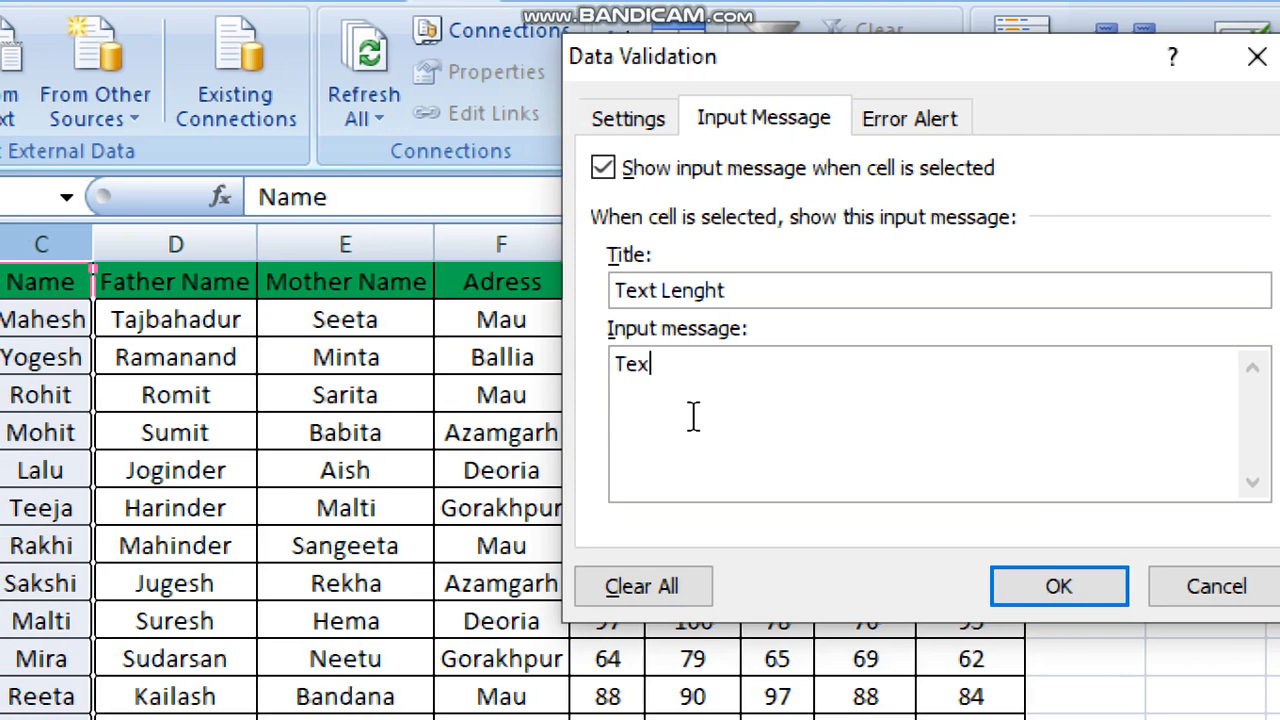
type("ength ")
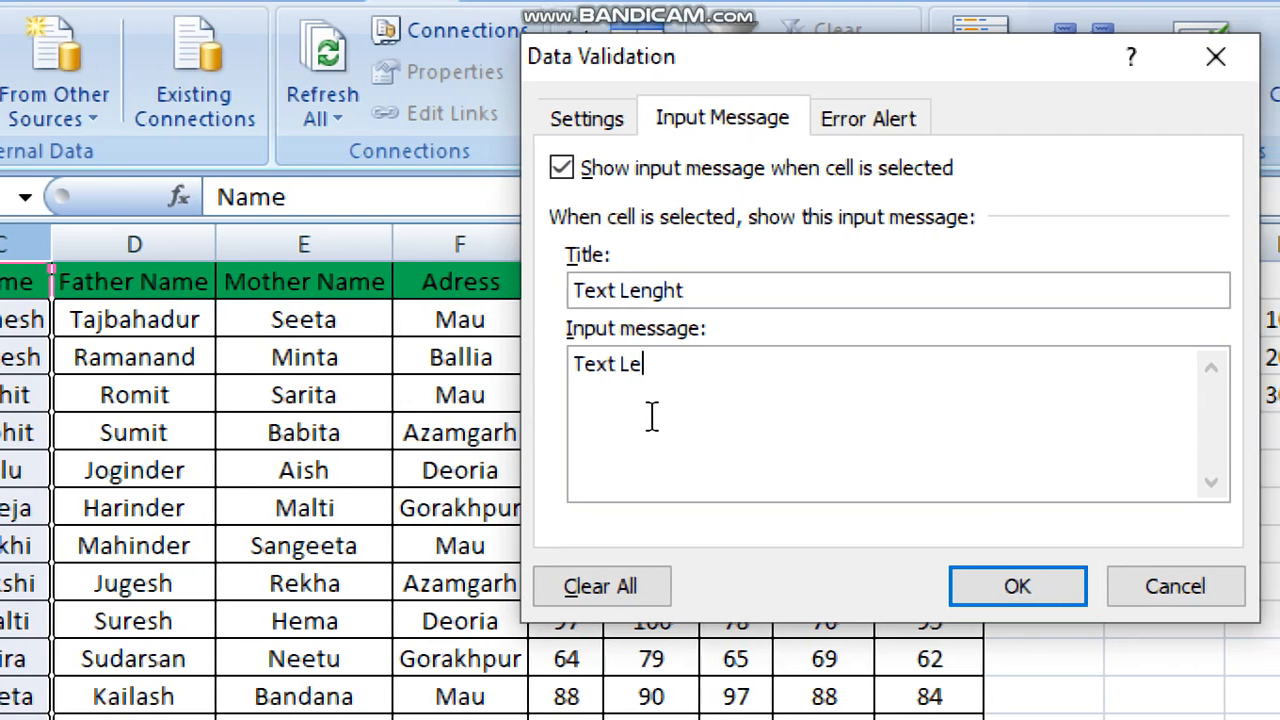
type("shou")
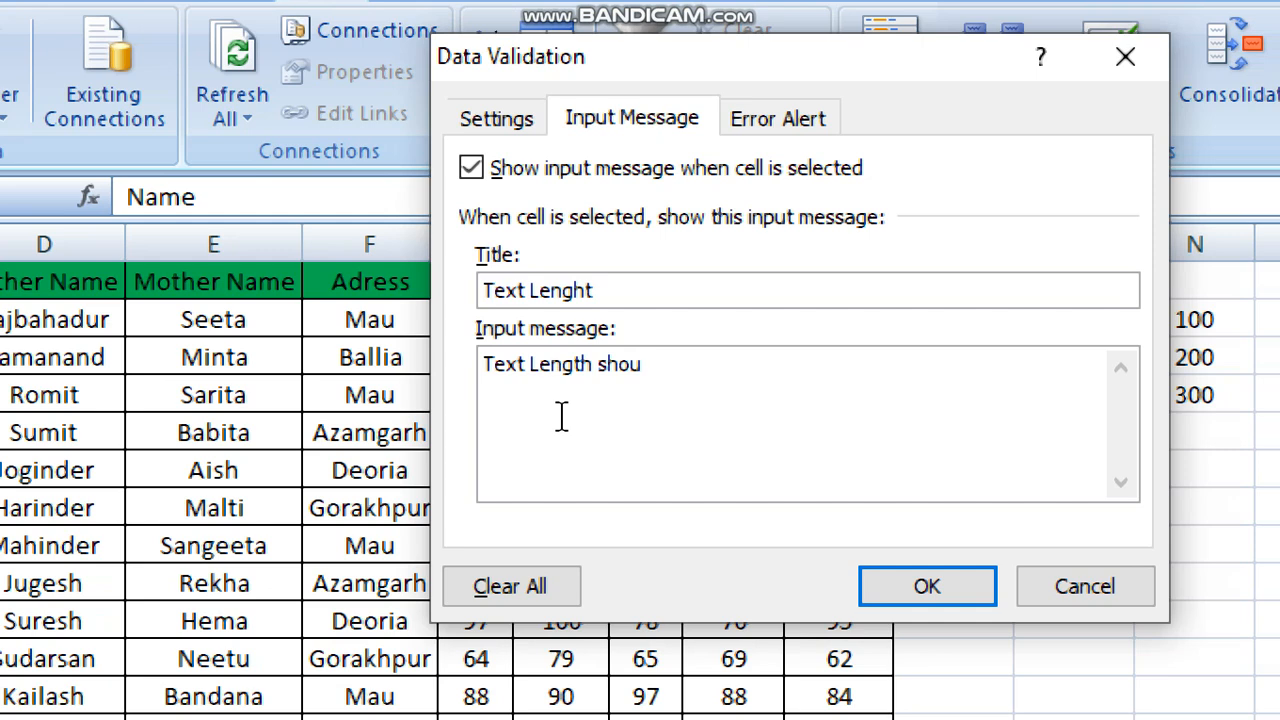
type("ld be ")
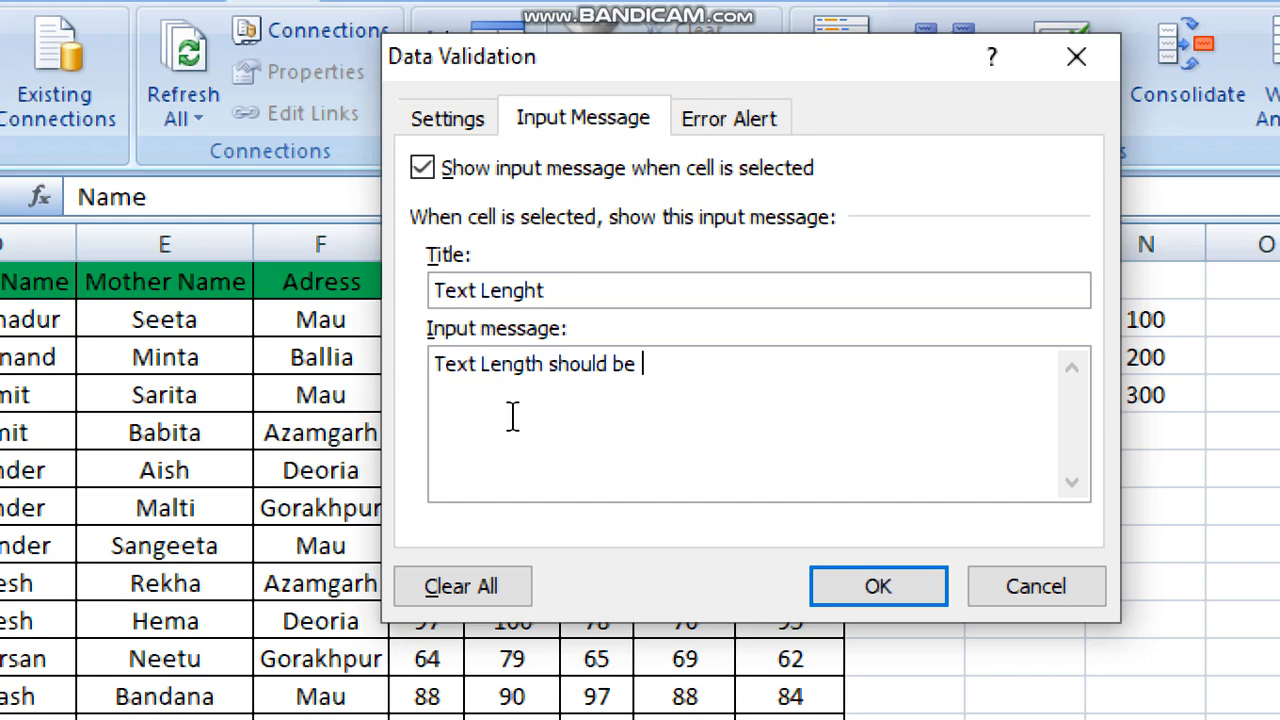
type("5 t")
key("BackSpace")
key("BackSpace")
key("BackSpace")
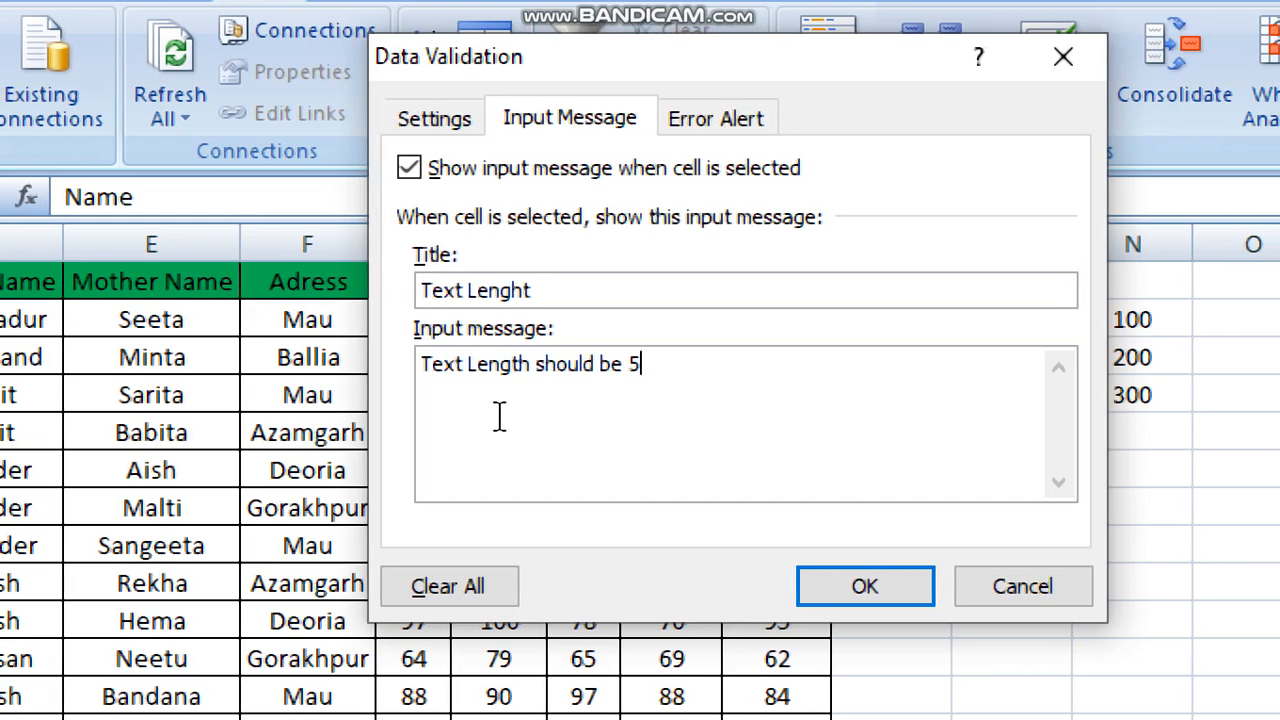
type("Betw")
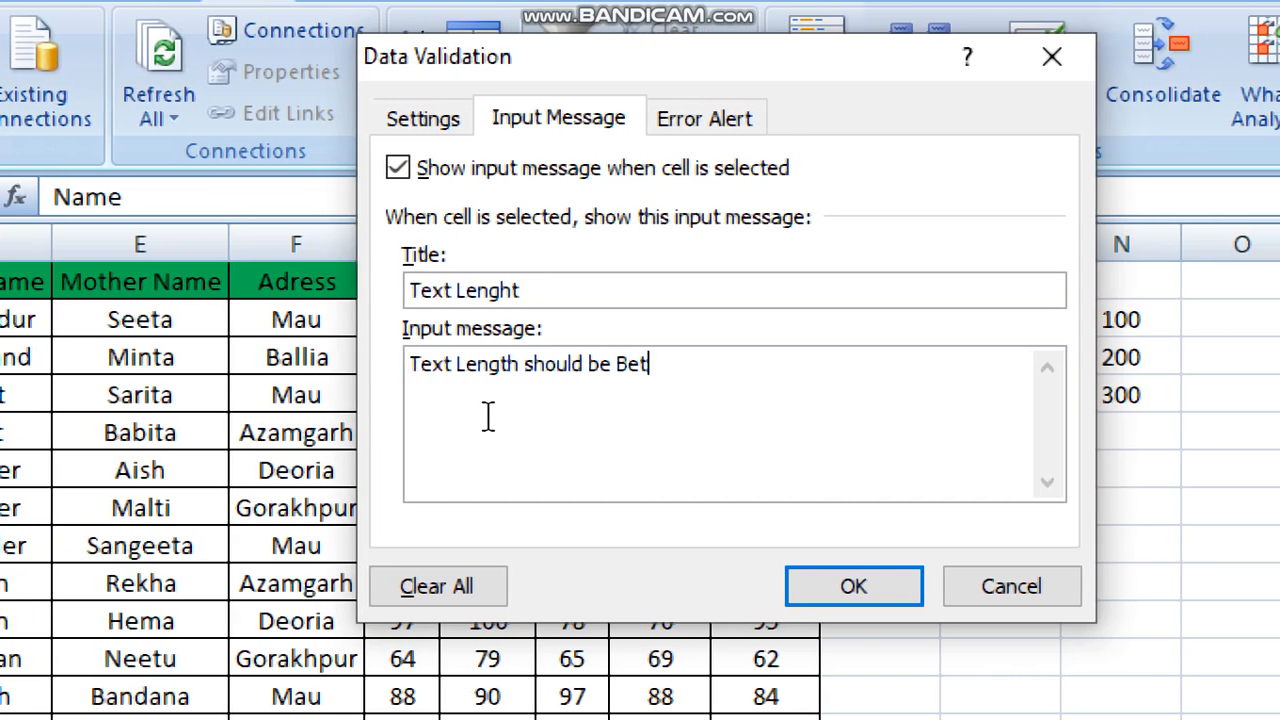
type("een ")
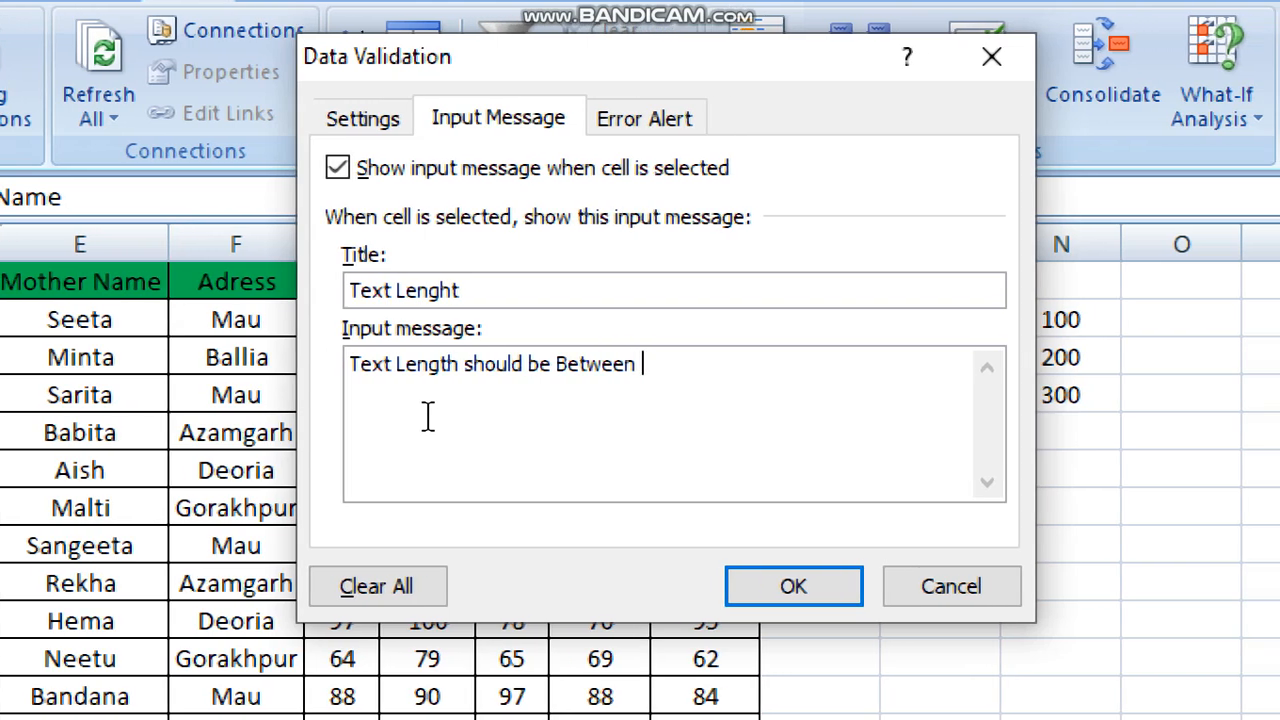
type("5 ")
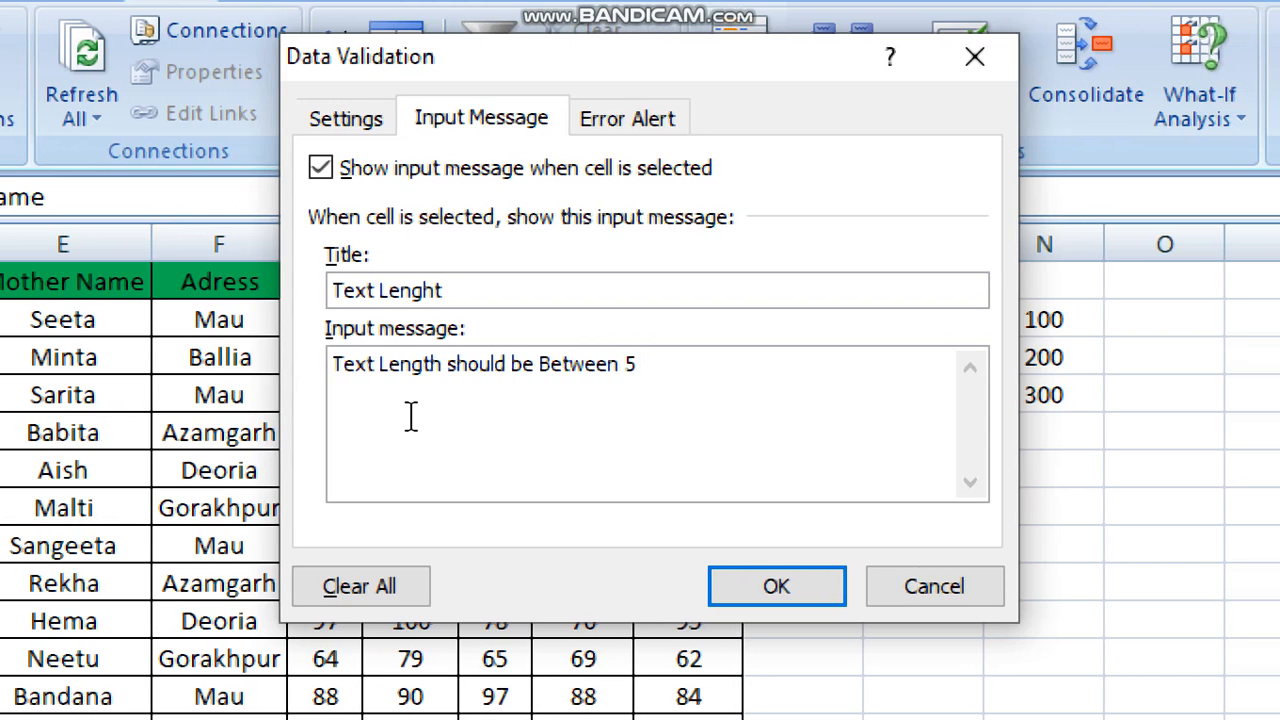
type("to 15")
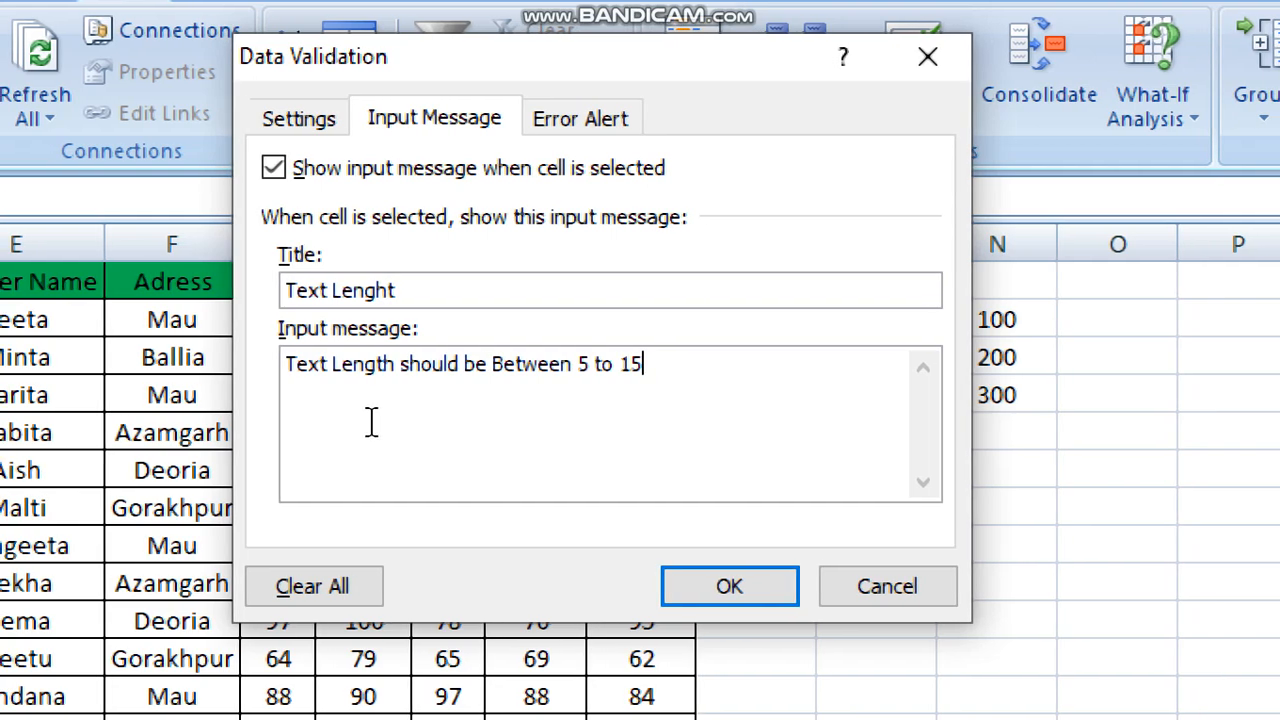
left_click(681, 599)
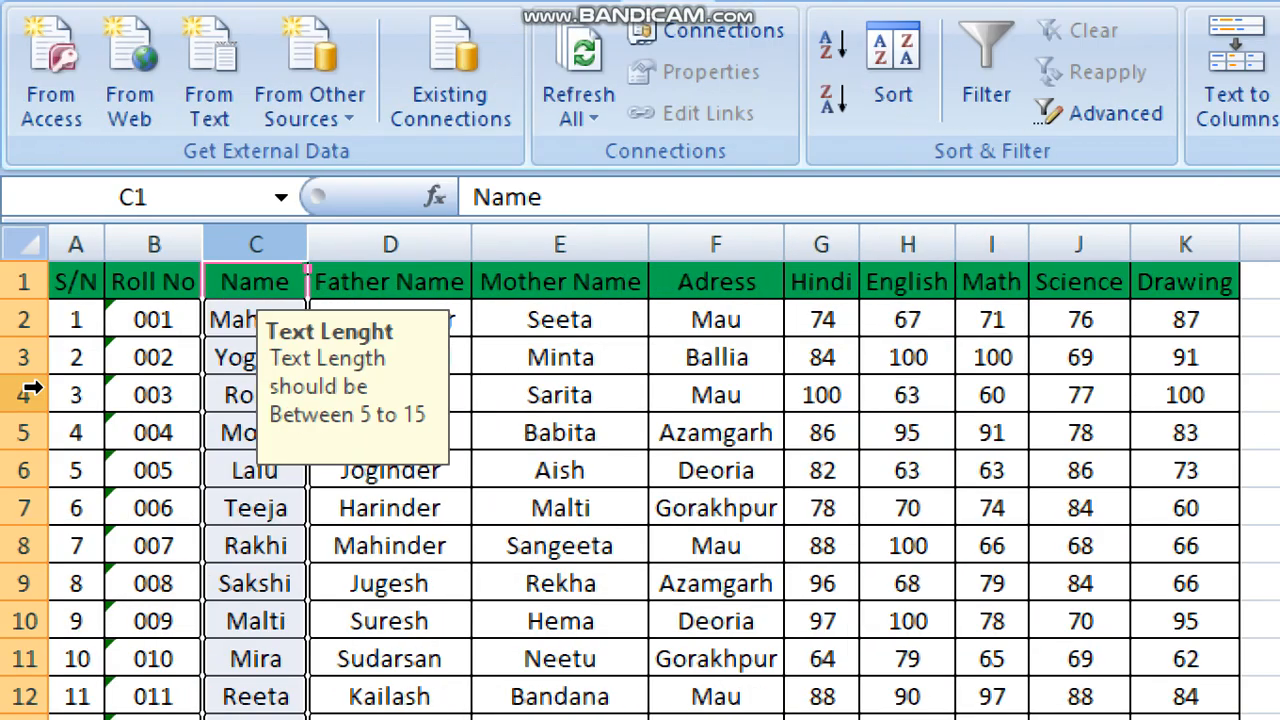
Check the input message on several cells of the Name column between rows 2 and 8.
left_click(272, 326)
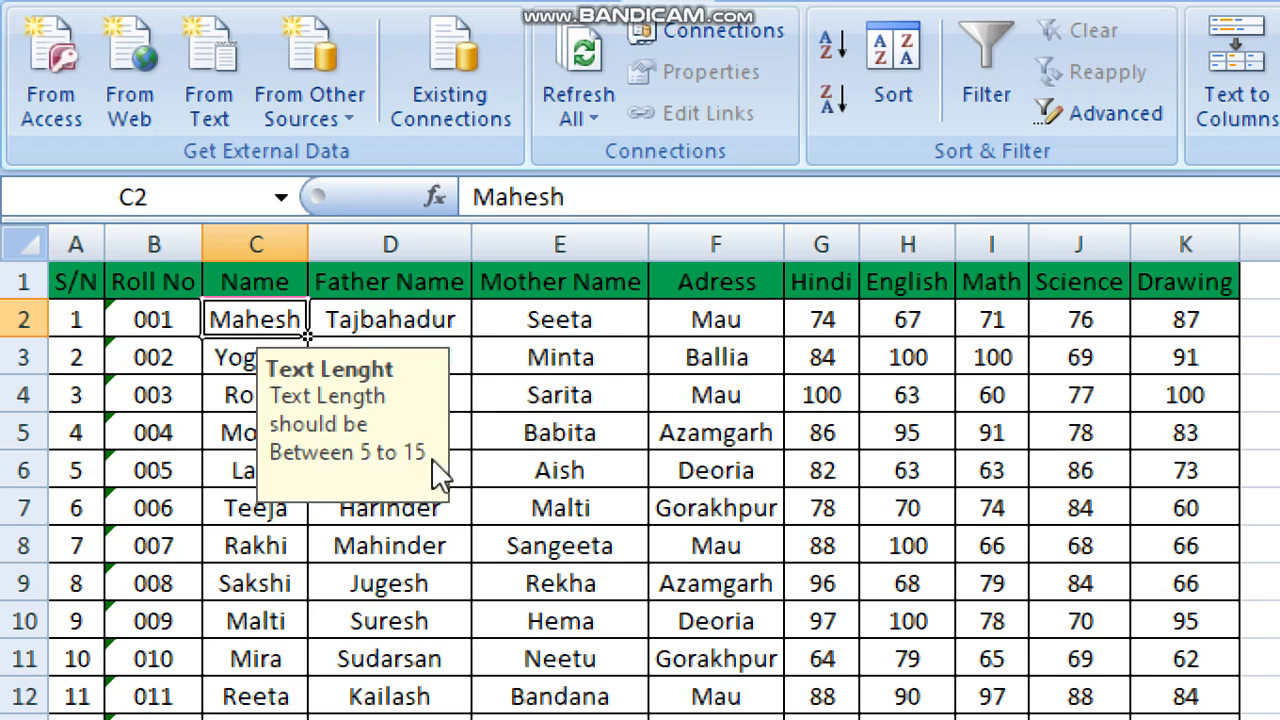
left_click(229, 434)
left_click(248, 540)
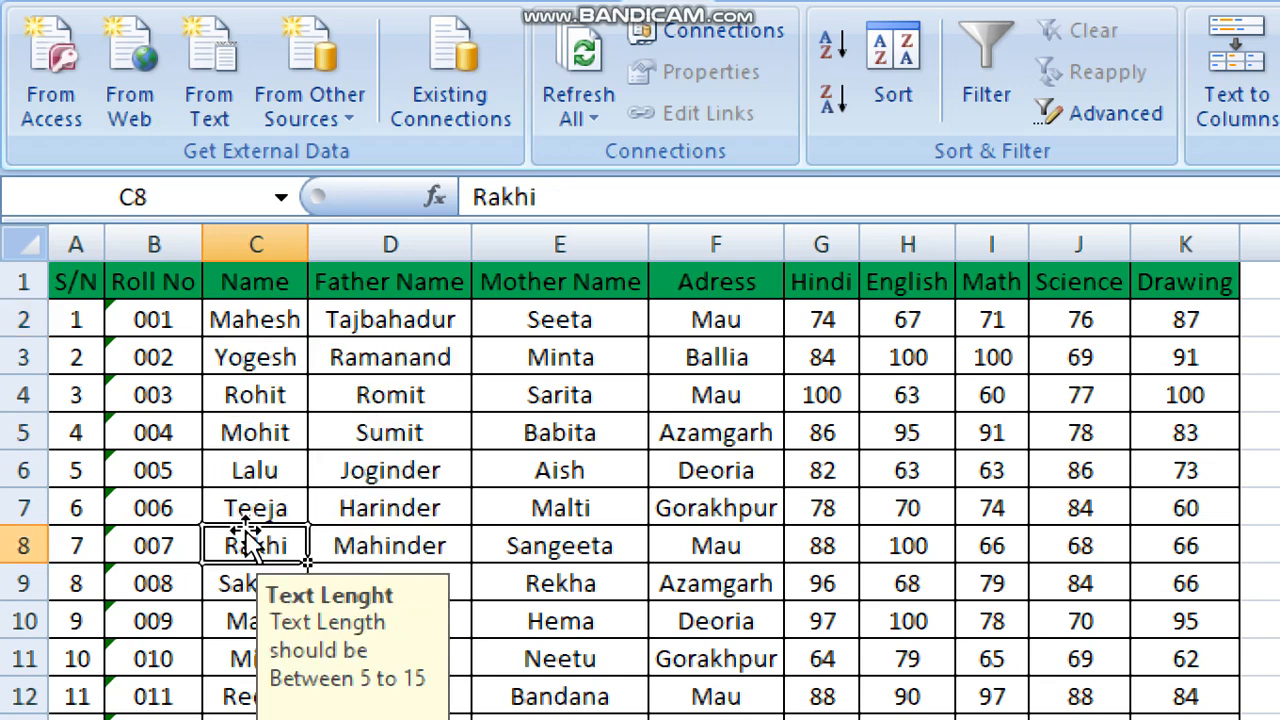
left_click(242, 432)
left_click(245, 400)
left_click(255, 362)
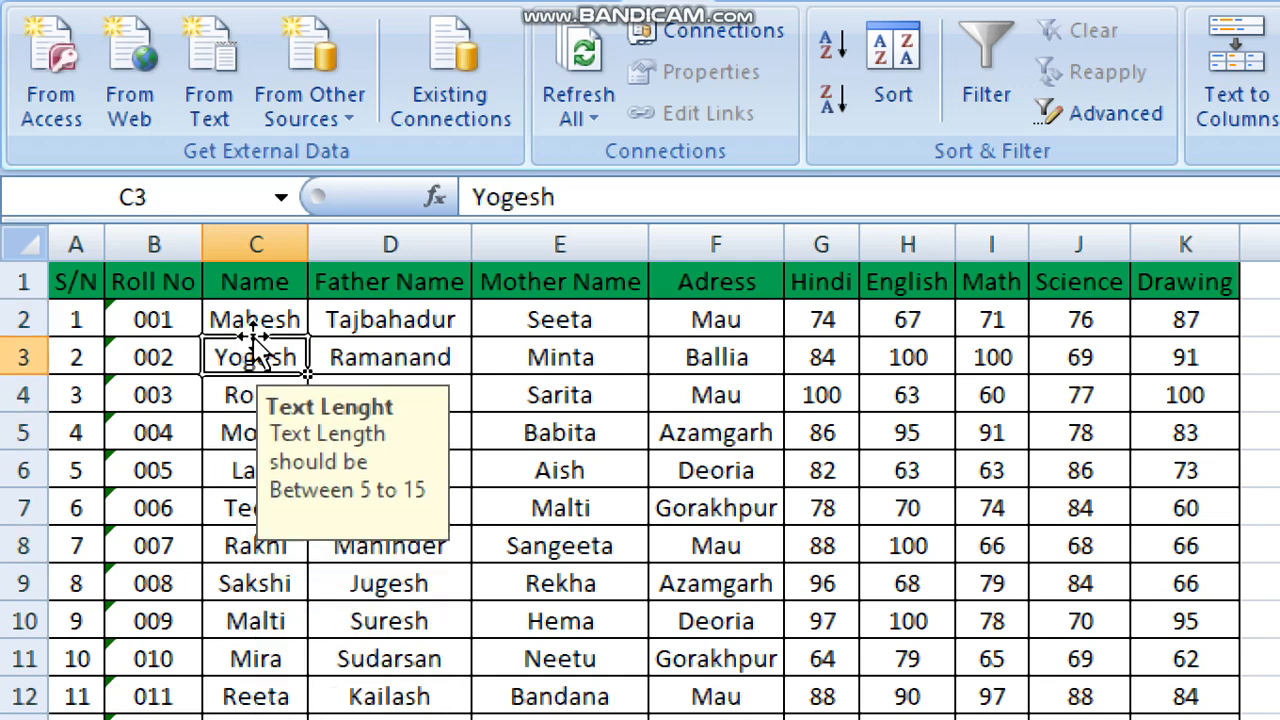
left_click(252, 330)
left_click(232, 402)
left_click(225, 478)
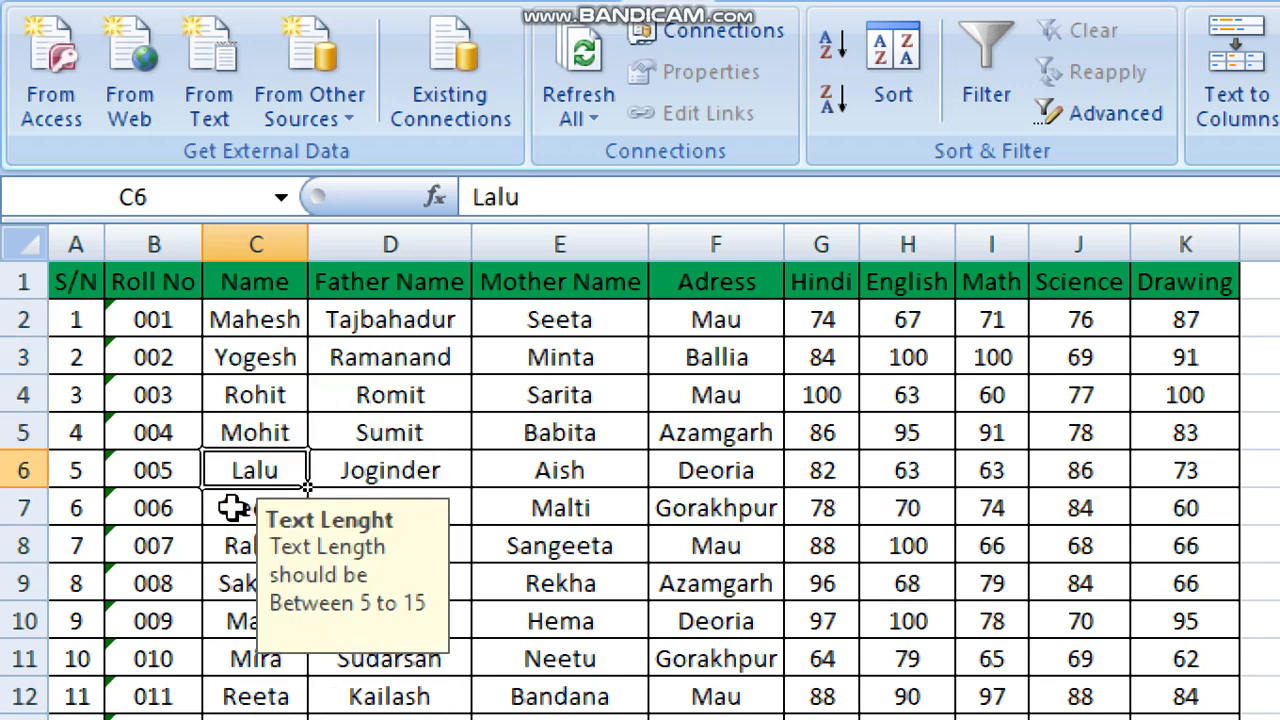
left_click(266, 433)
left_click(258, 365)
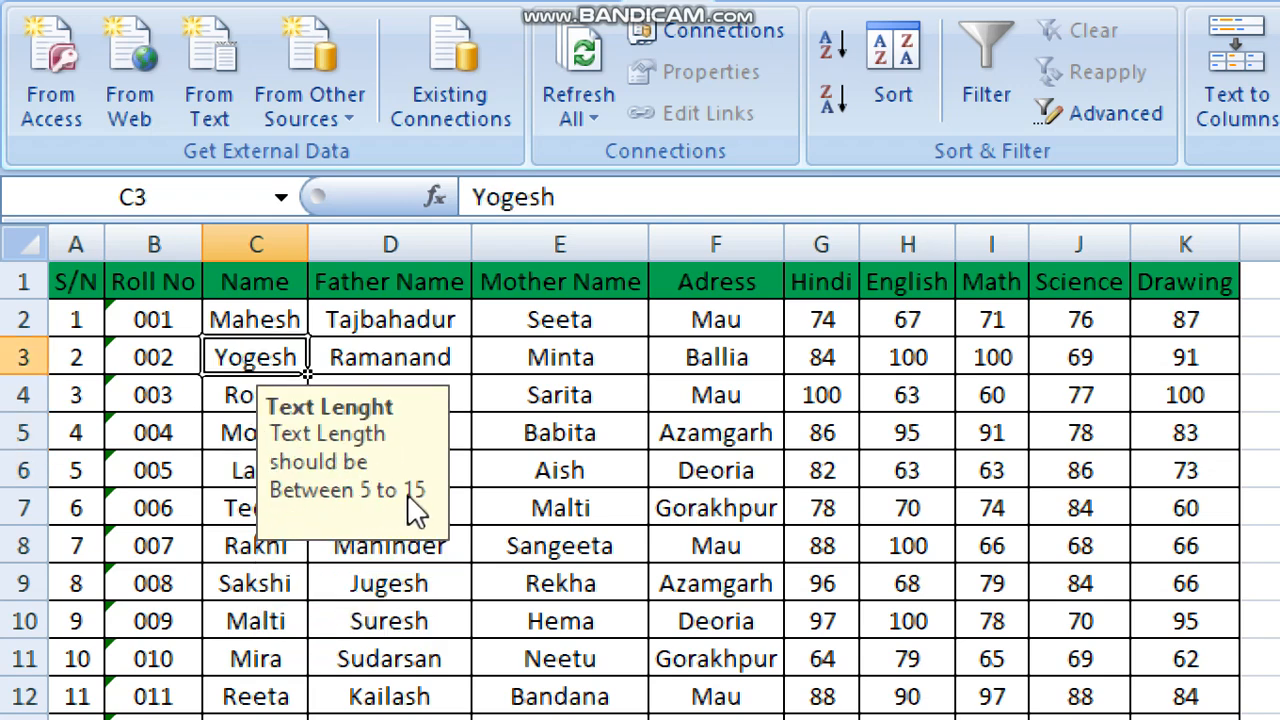
left_click(270, 240)
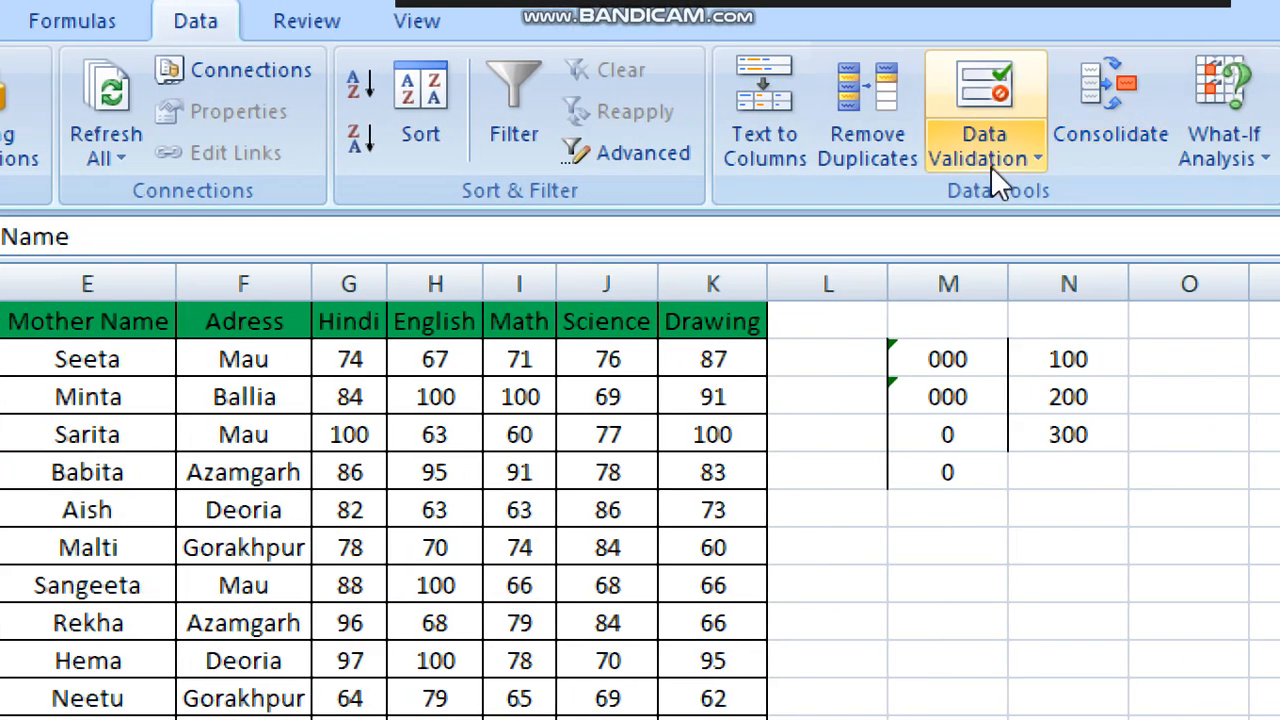
left_click(1035, 165)
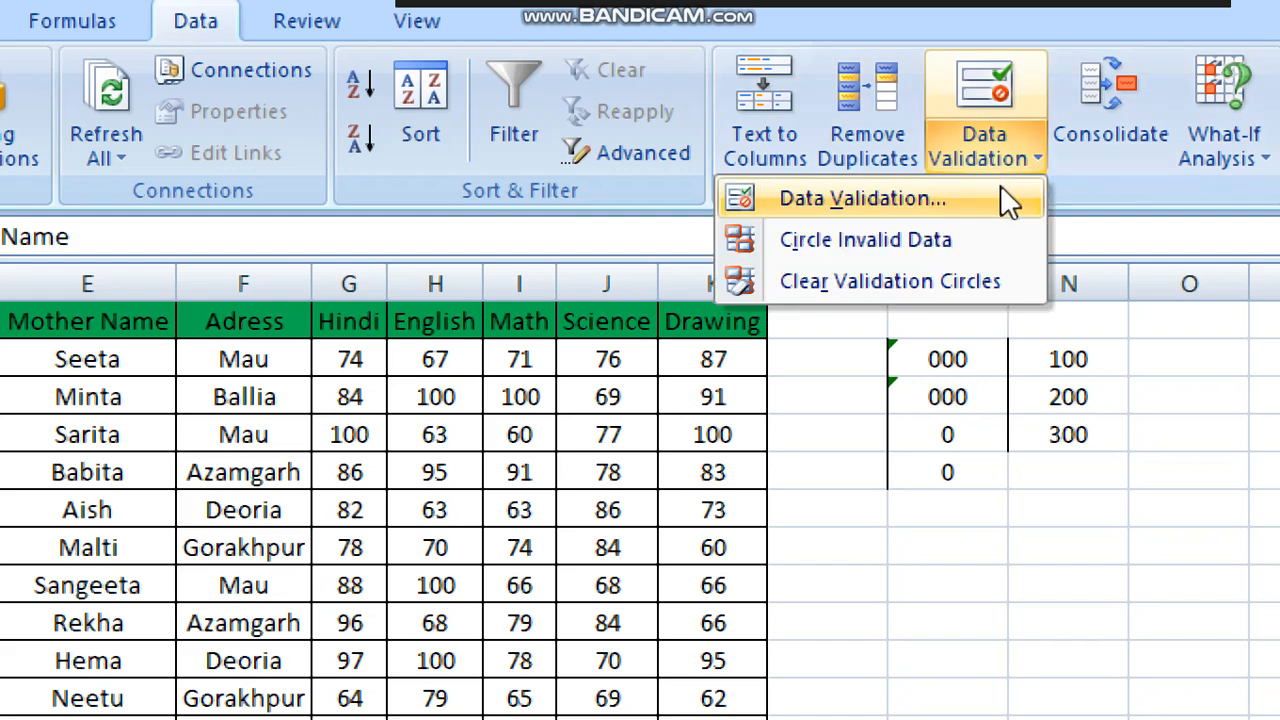
left_click(908, 206)
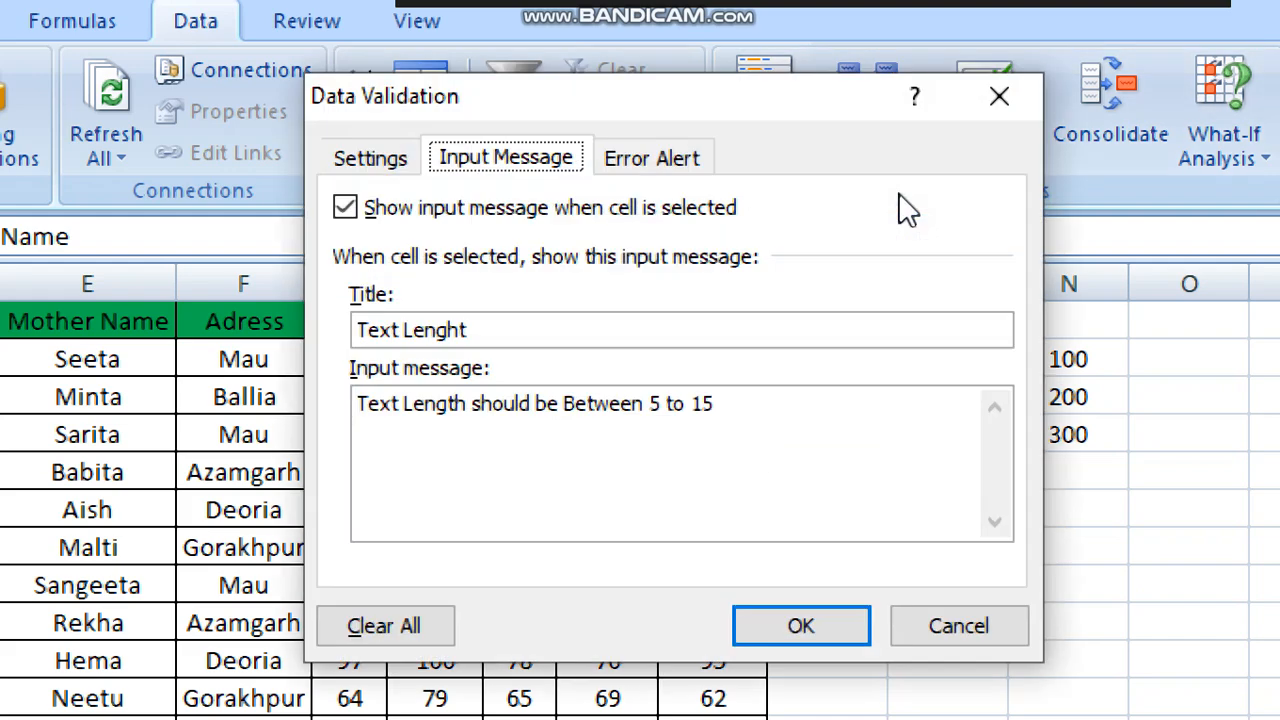
left_click(1012, 97)
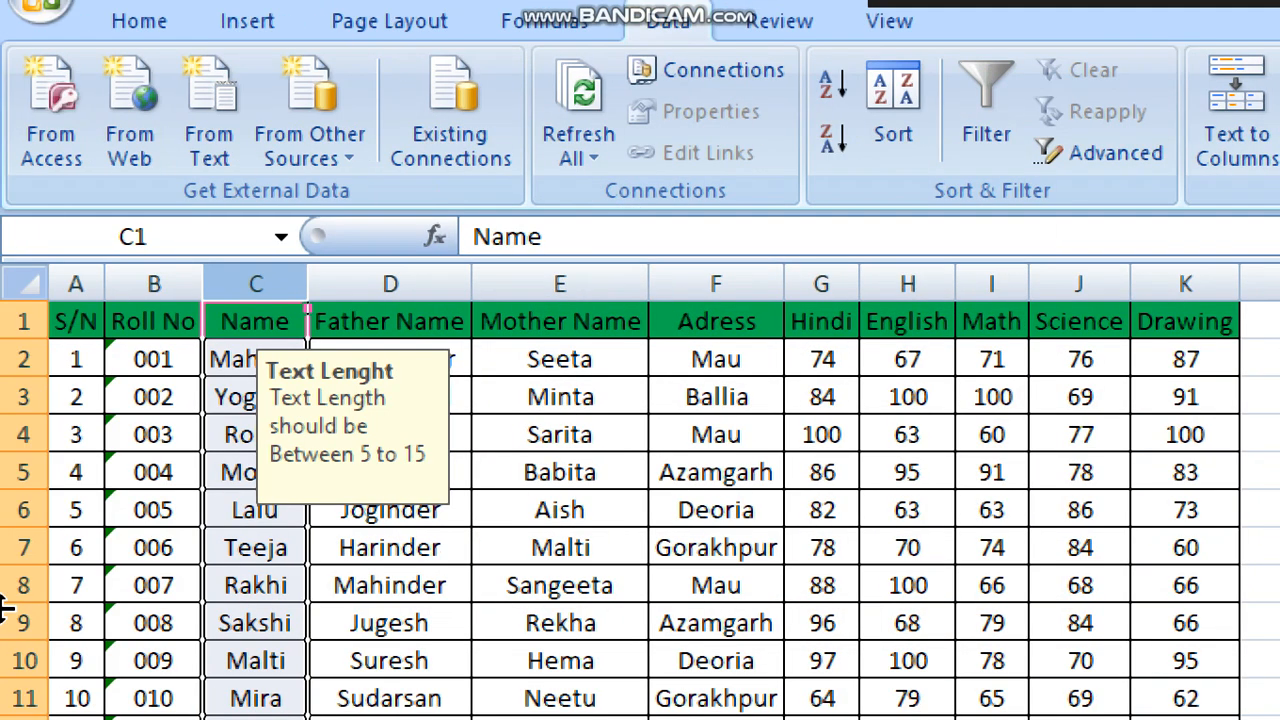
Try to re-enter the four-letter name in cell C6 to test the minimum text length.
left_click(255, 505)
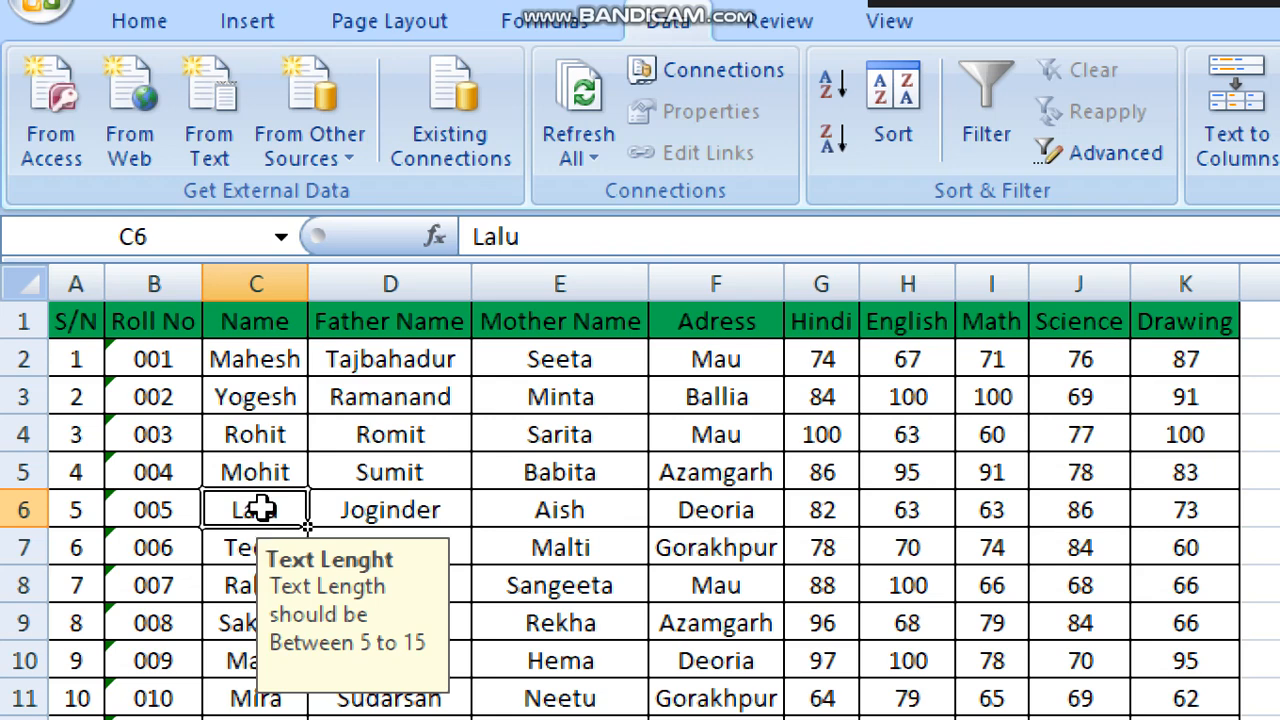
type("lalu")
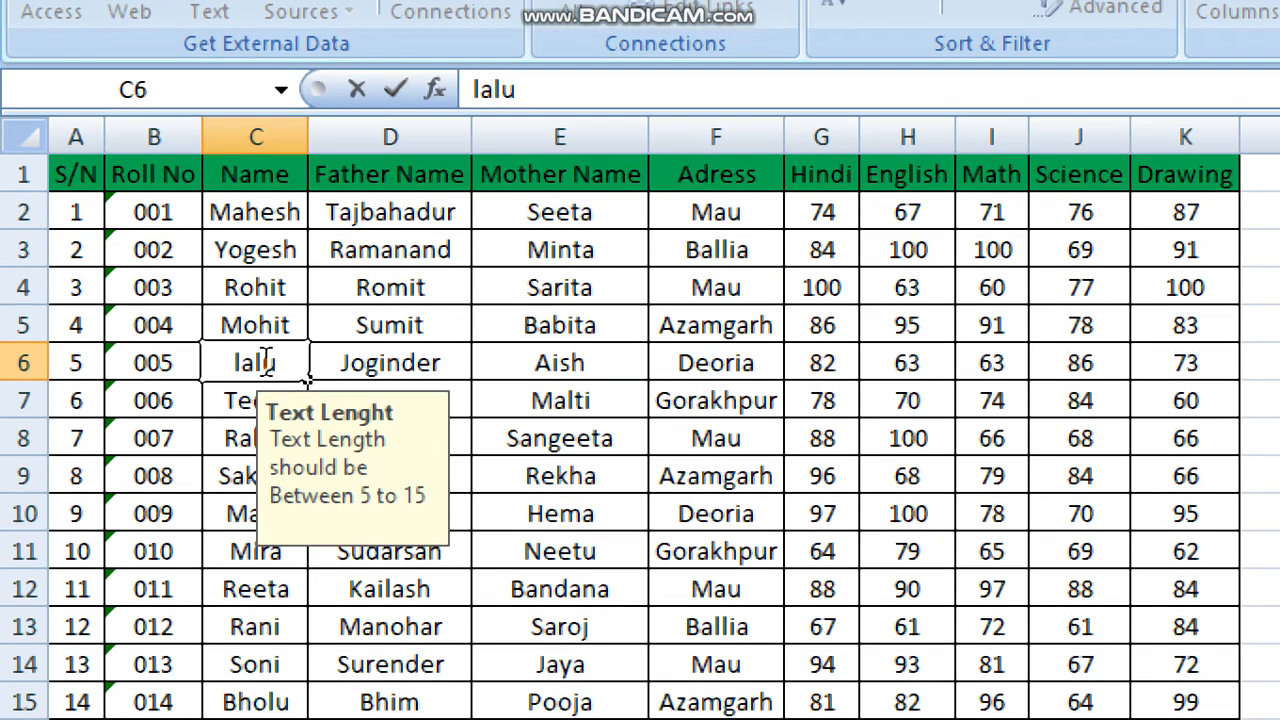
key("Return")
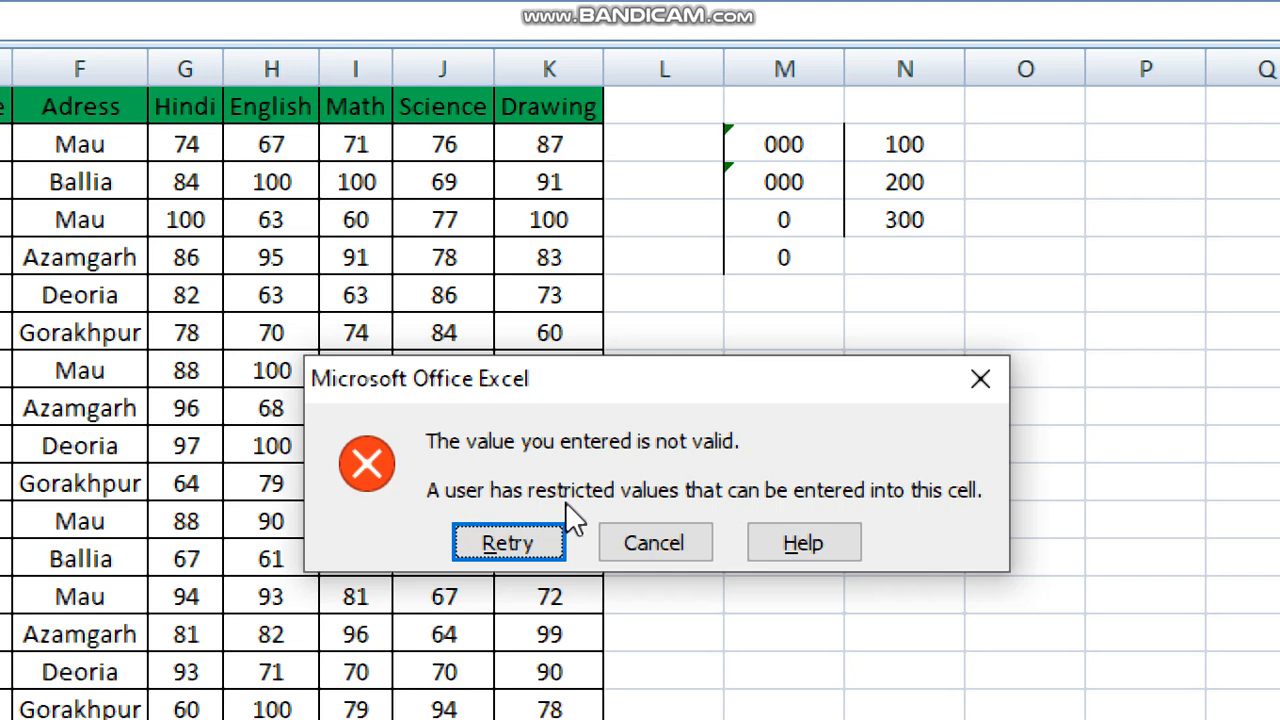
left_click(968, 384)
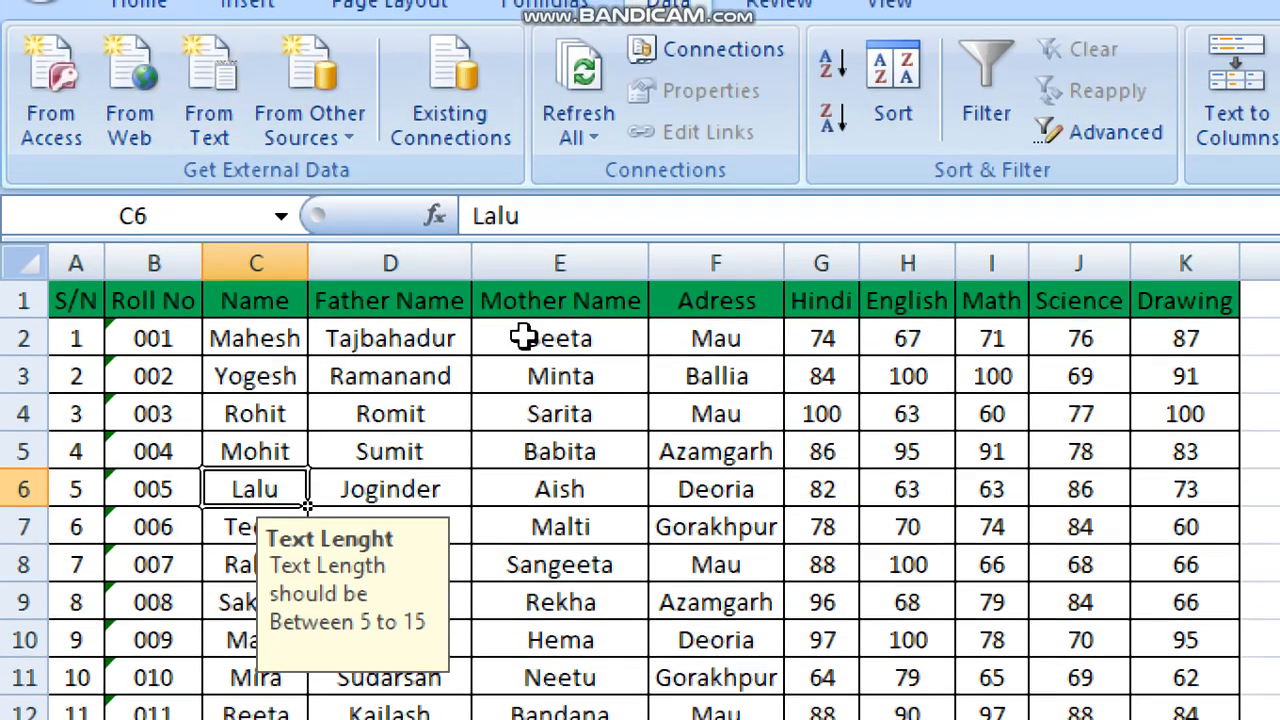
Add a Stop-style error alert titled "Text Lenght" to the data validation rule of the Name column (C).
left_click(256, 300)
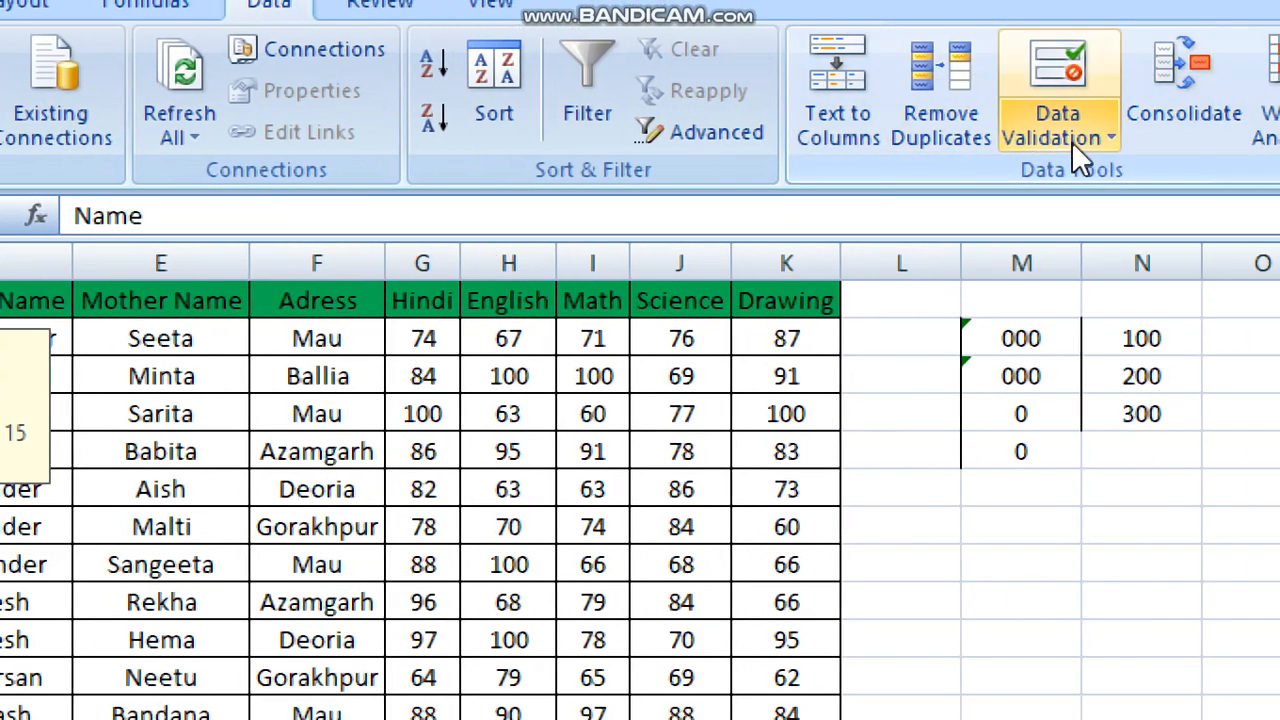
left_click(1110, 140)
left_click(1020, 186)
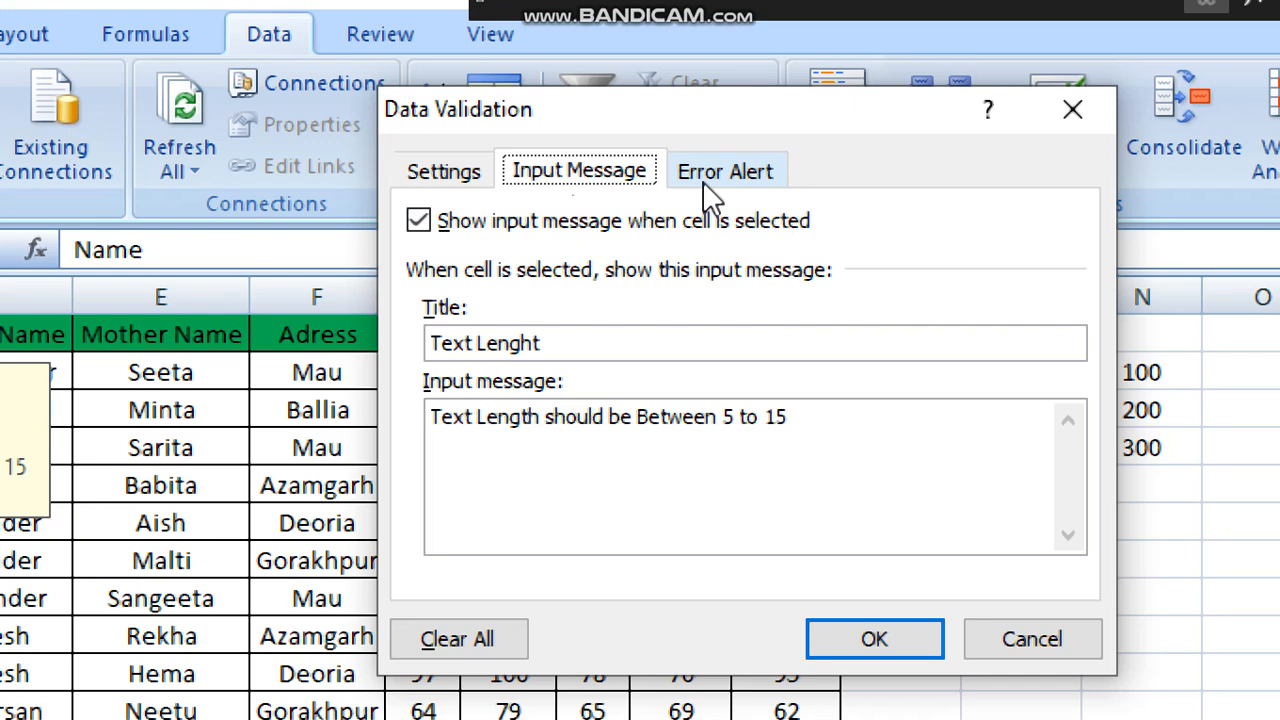
left_click(711, 190)
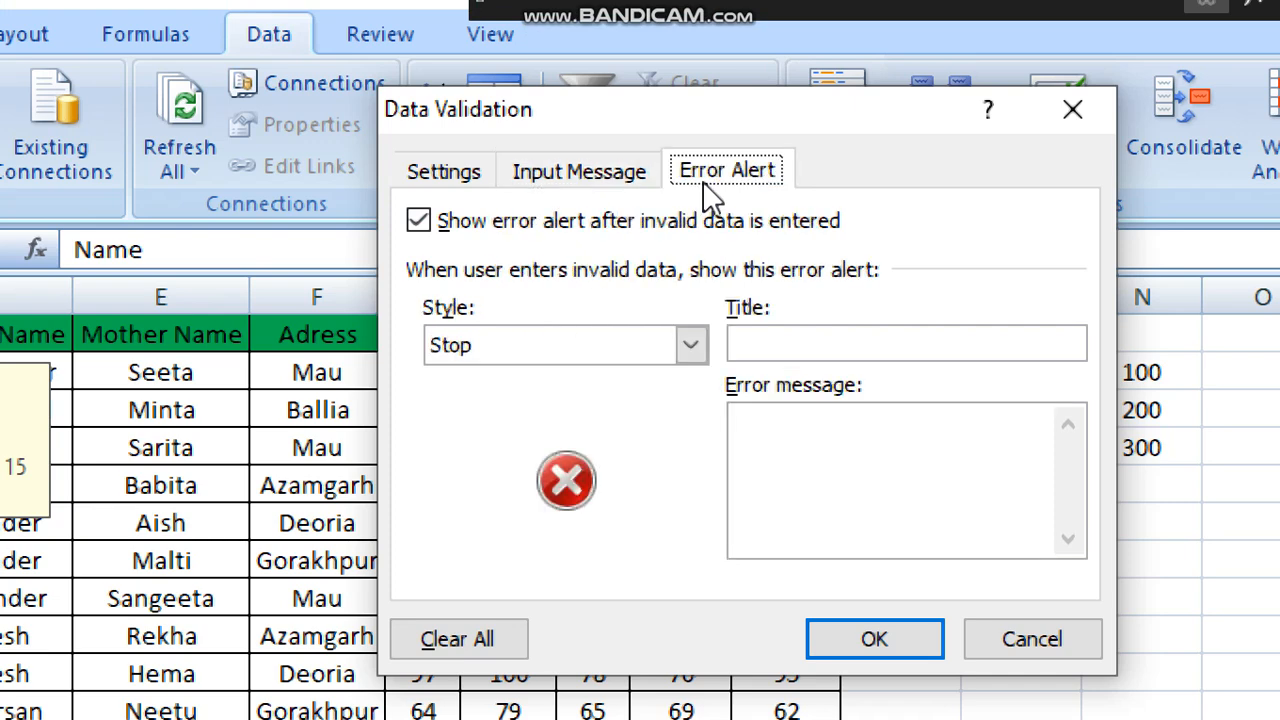
left_click(842, 344)
type("Te")
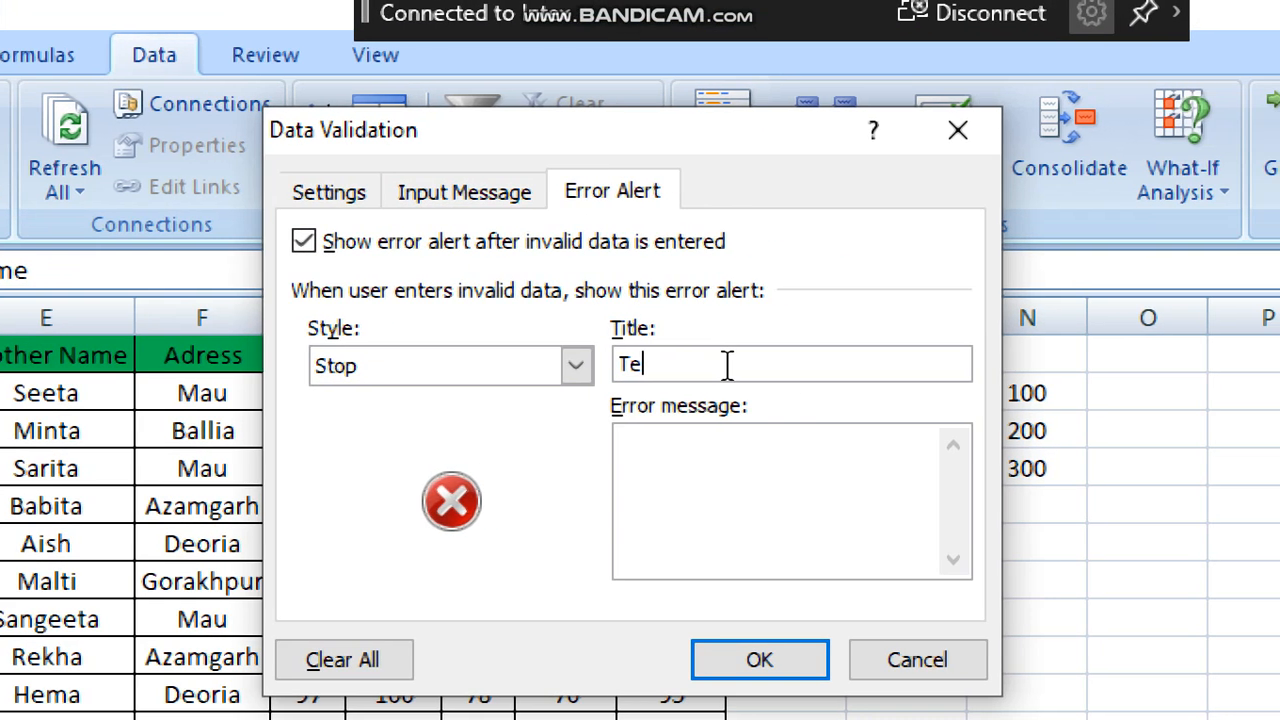
type("x")
type("t ")
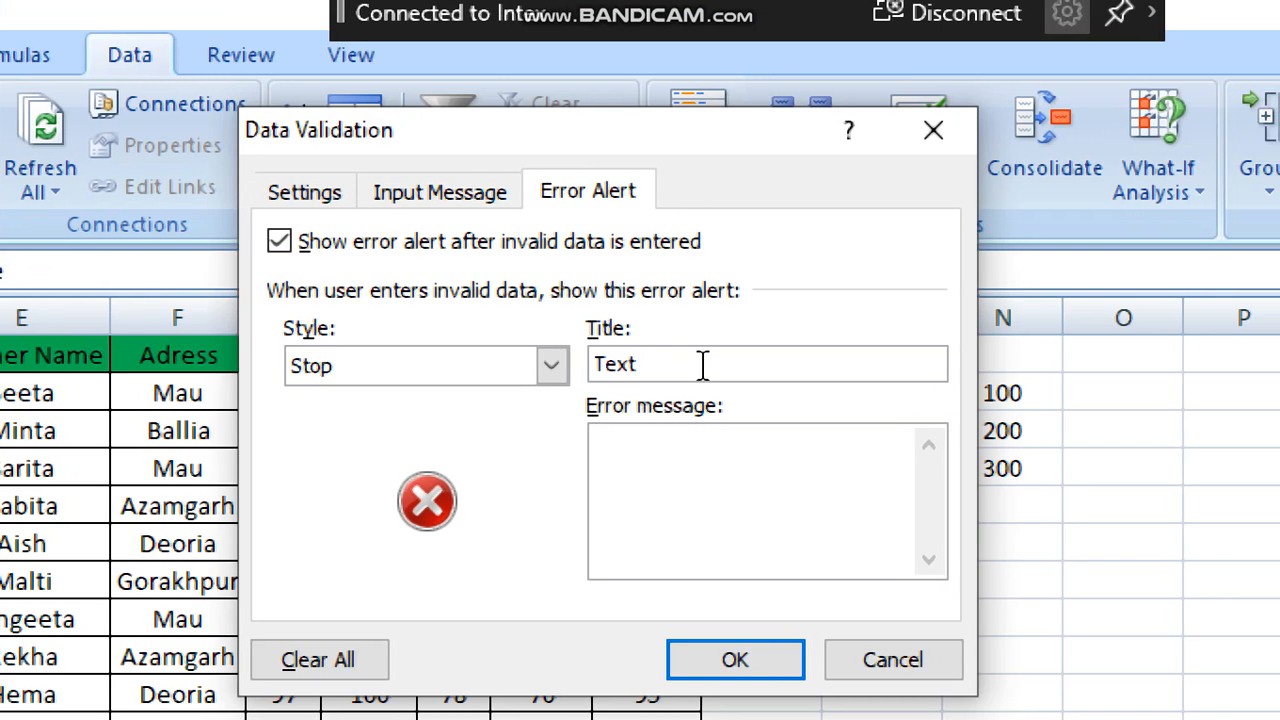
type("Lenght")
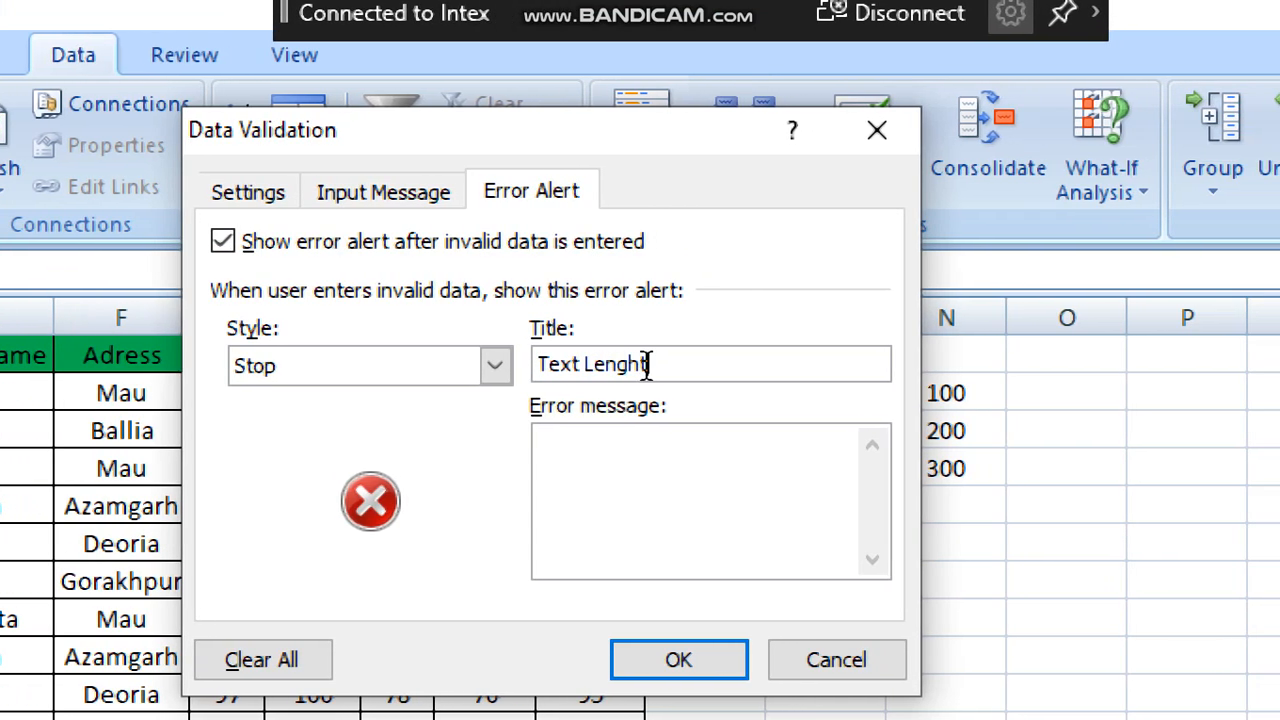
Begin the error message with the word "Text" and clear the misspelled attempts at the word after it.
left_click(636, 440)
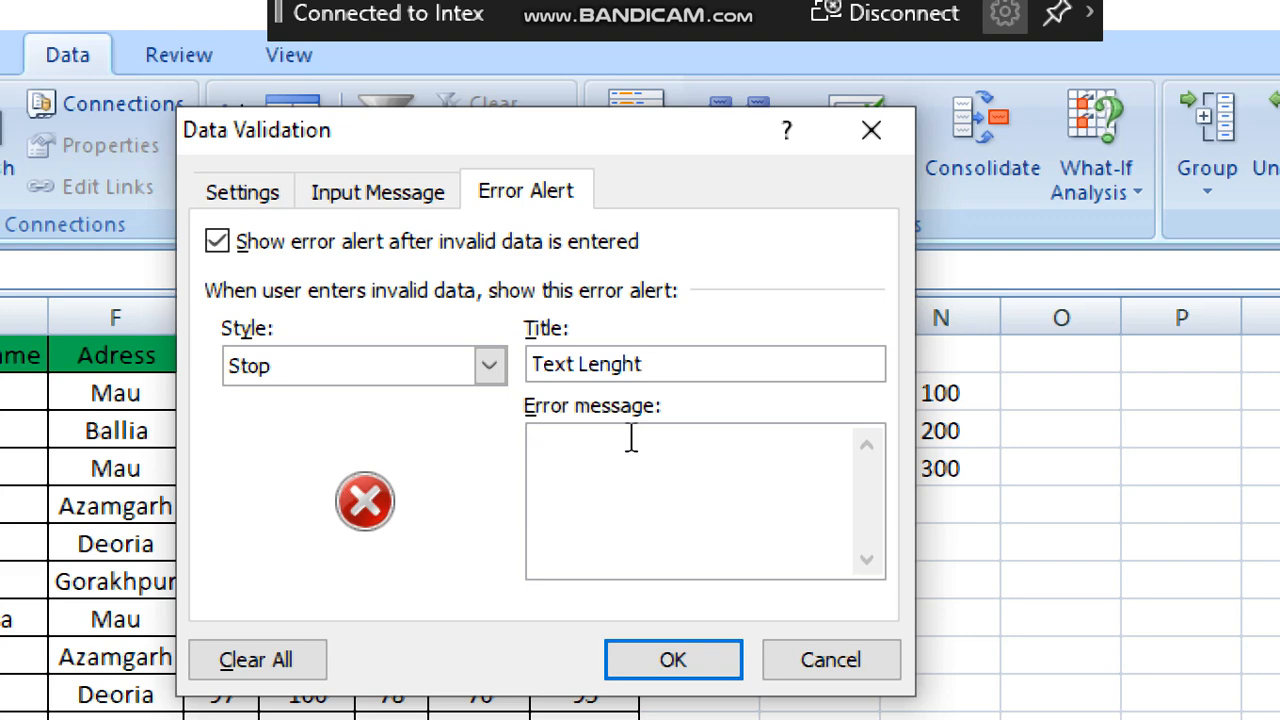
type("Te")
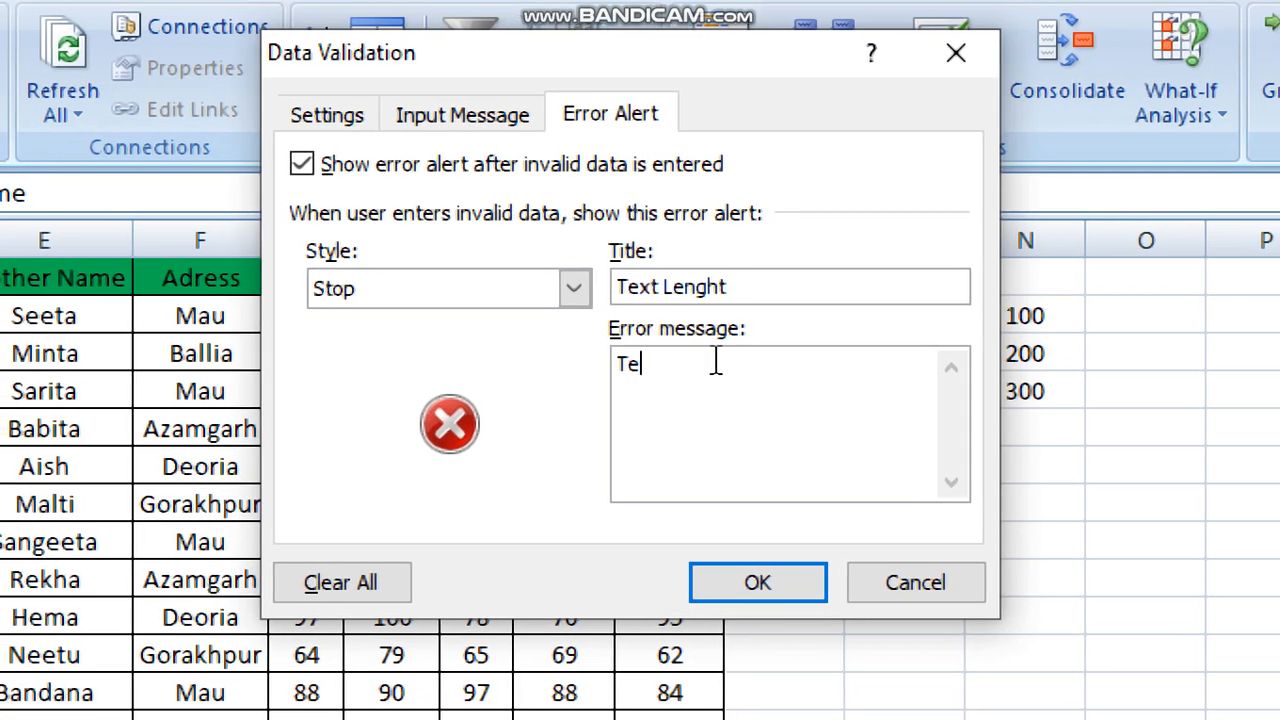
type("xt Le")
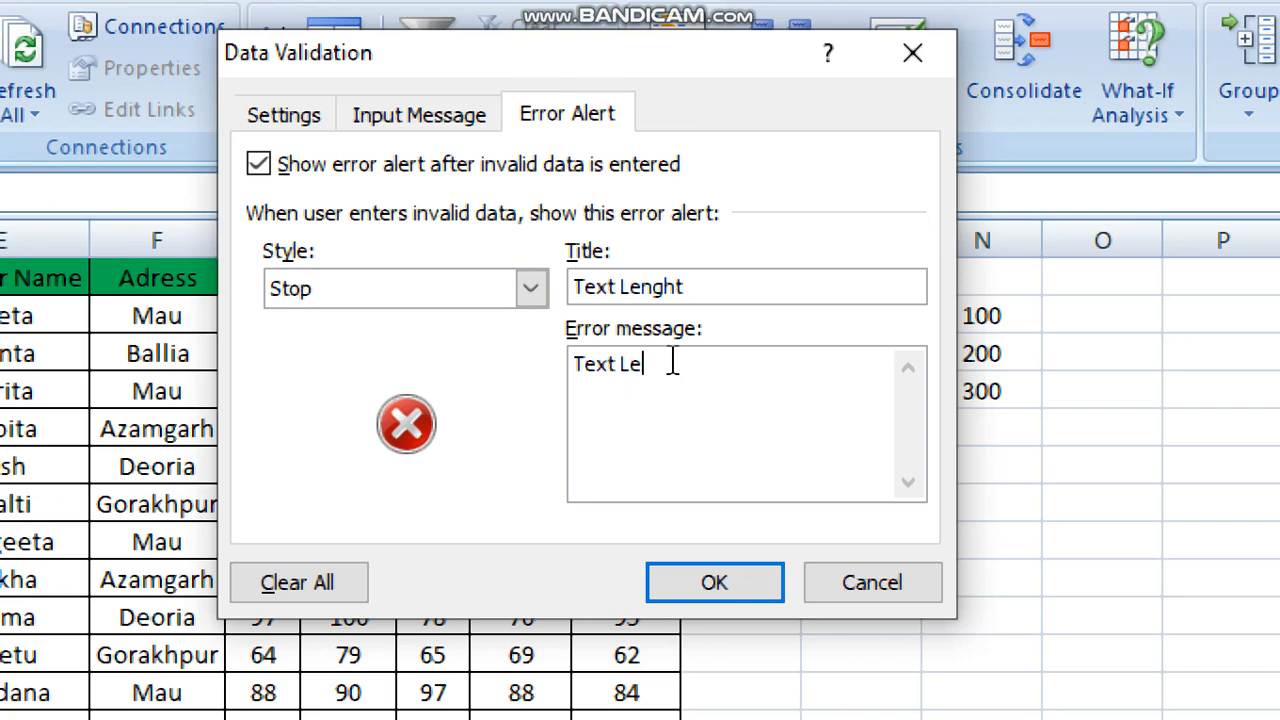
type("nf=ght")
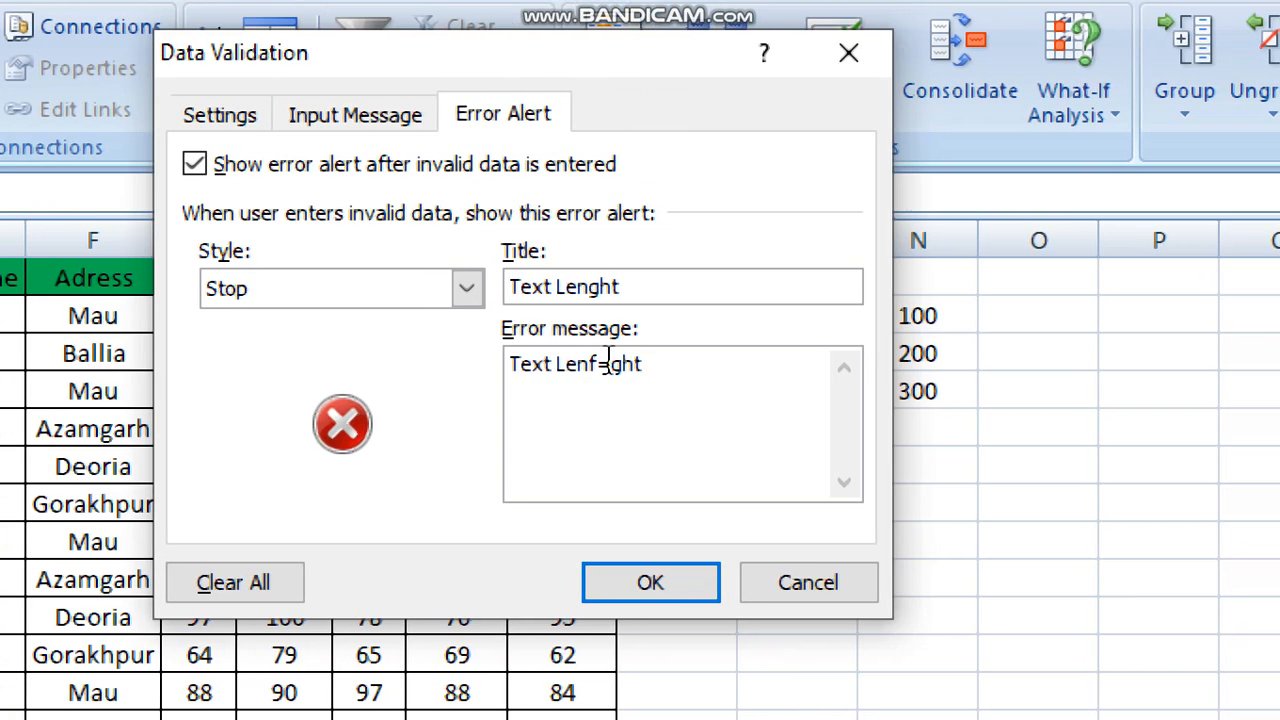
key("BackSpace")
key("BackSpace")
key("BackSpace")
key("BackSpace")
key("BackSpace")
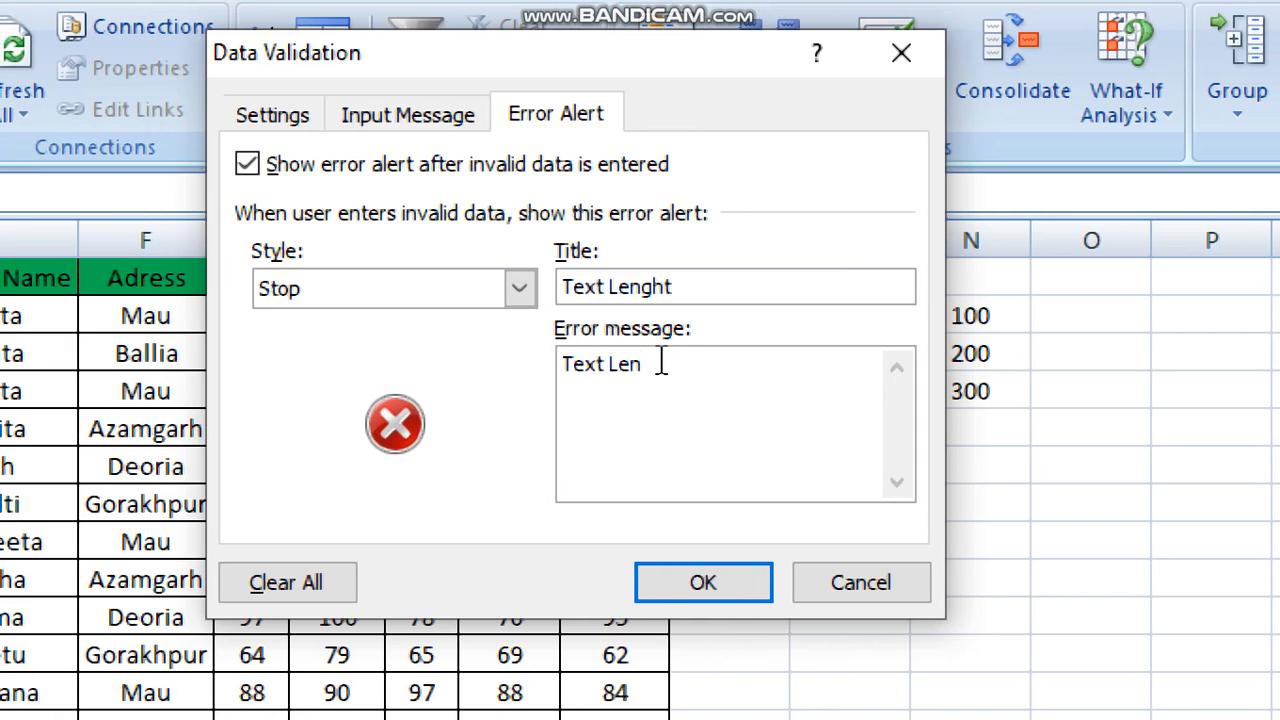
type("ght")
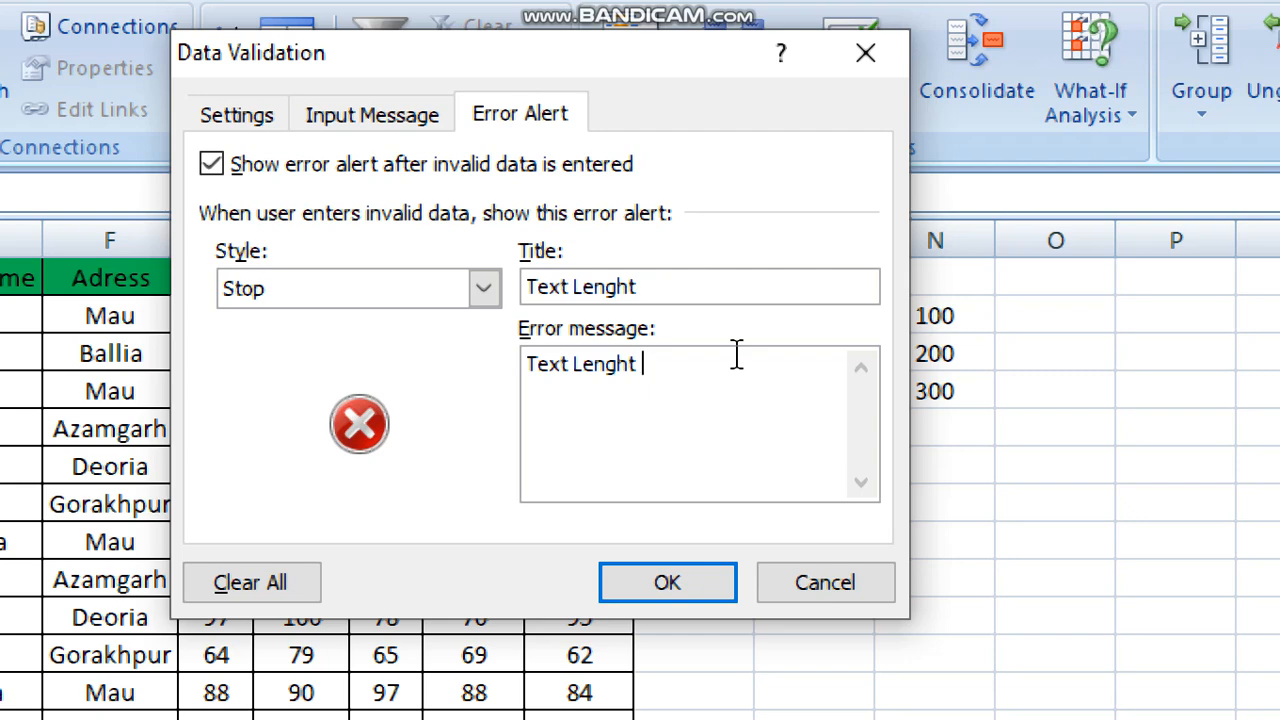
key("BackSpace")
key("BackSpace")
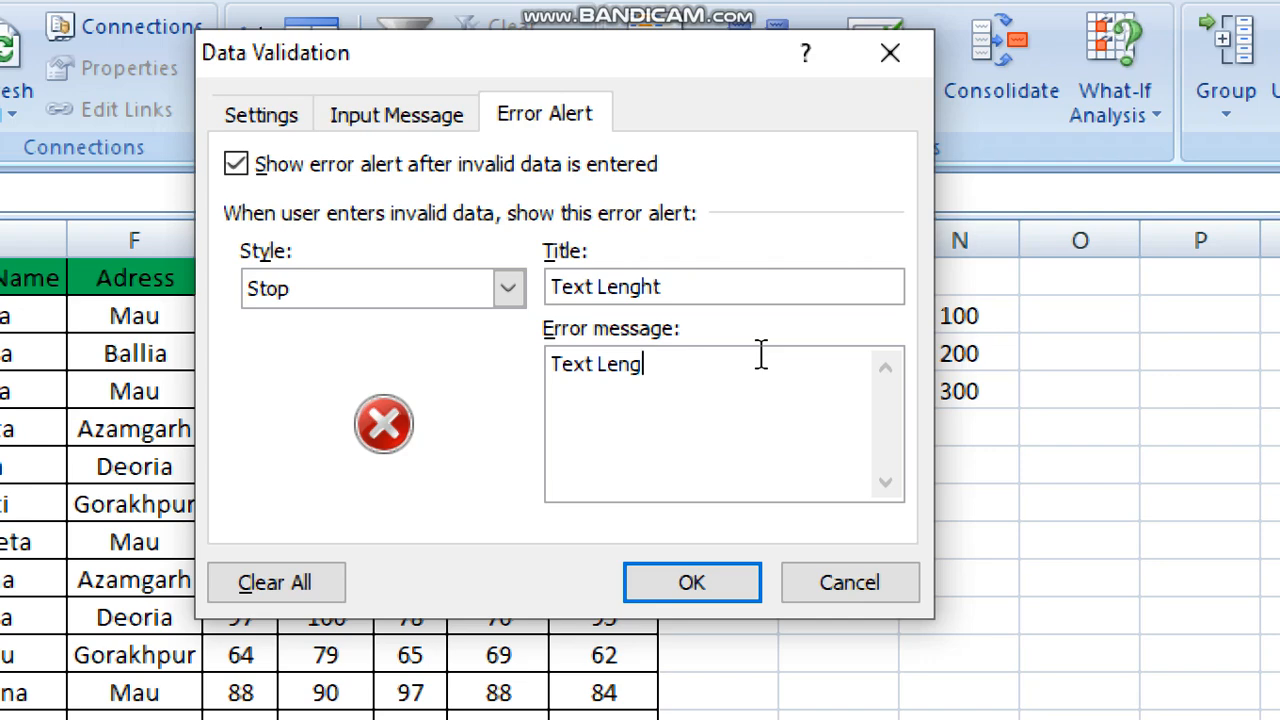
key("BackSpace")
key("BackSpace")
key("BackSpace")
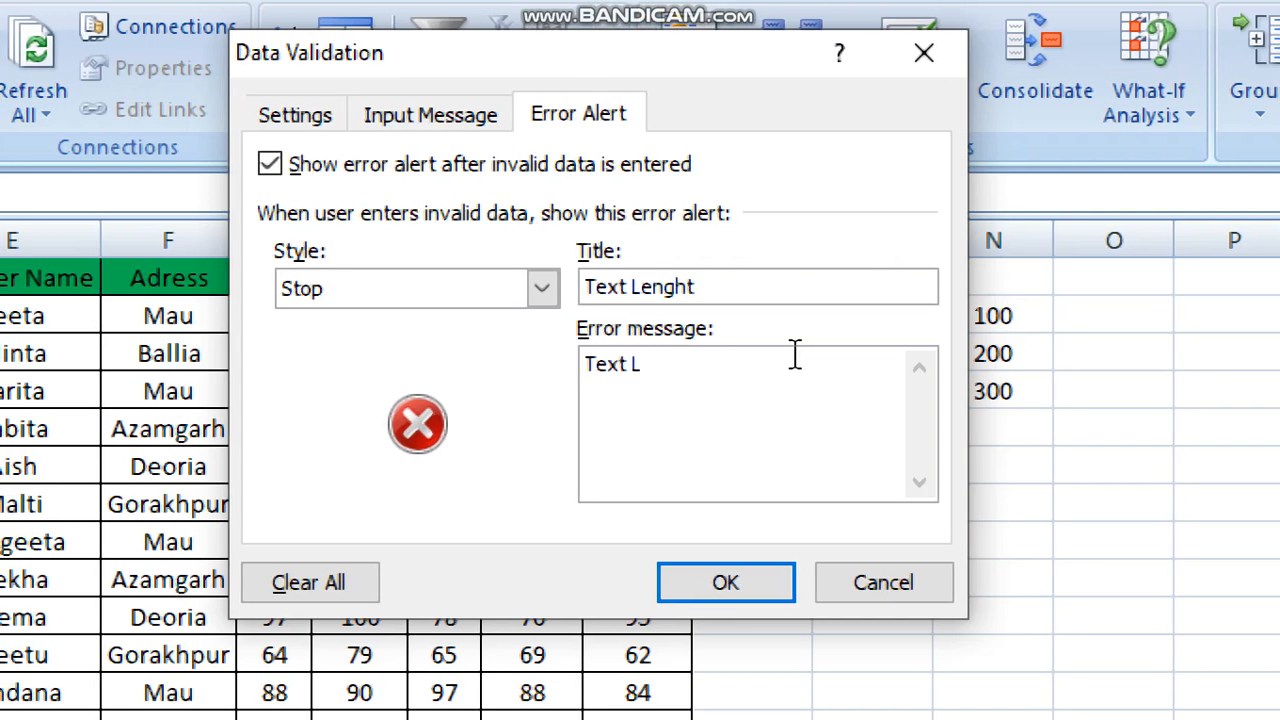
type("L")
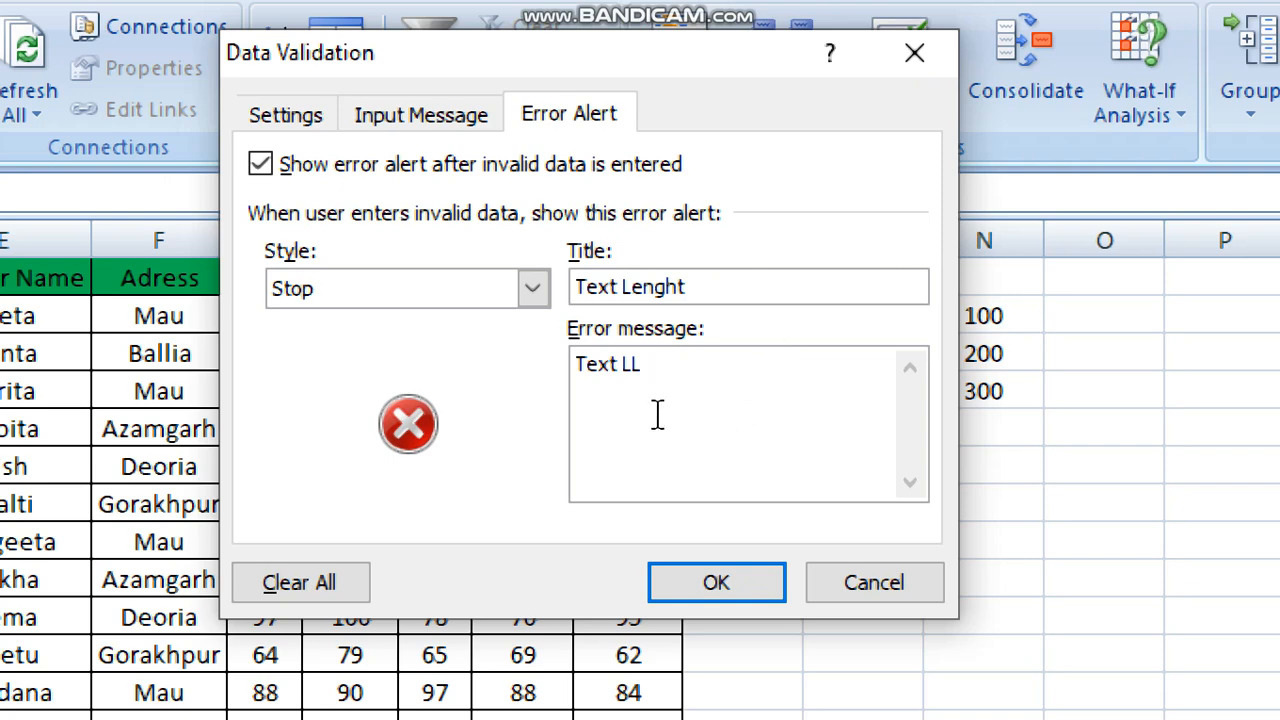
Check the spelling of "Text length" in the validation criteria, complete the error message as "Text Length should be between 5 to 15" and apply it.
left_click(300, 116)
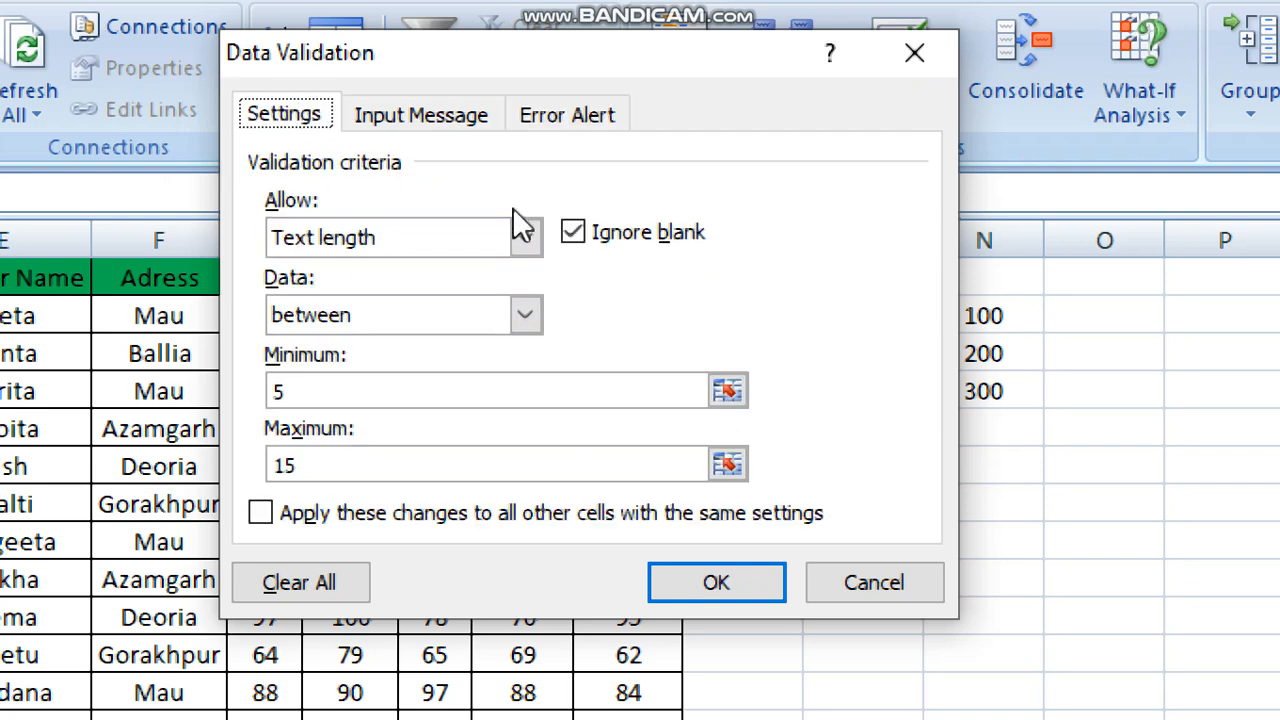
left_click(566, 116)
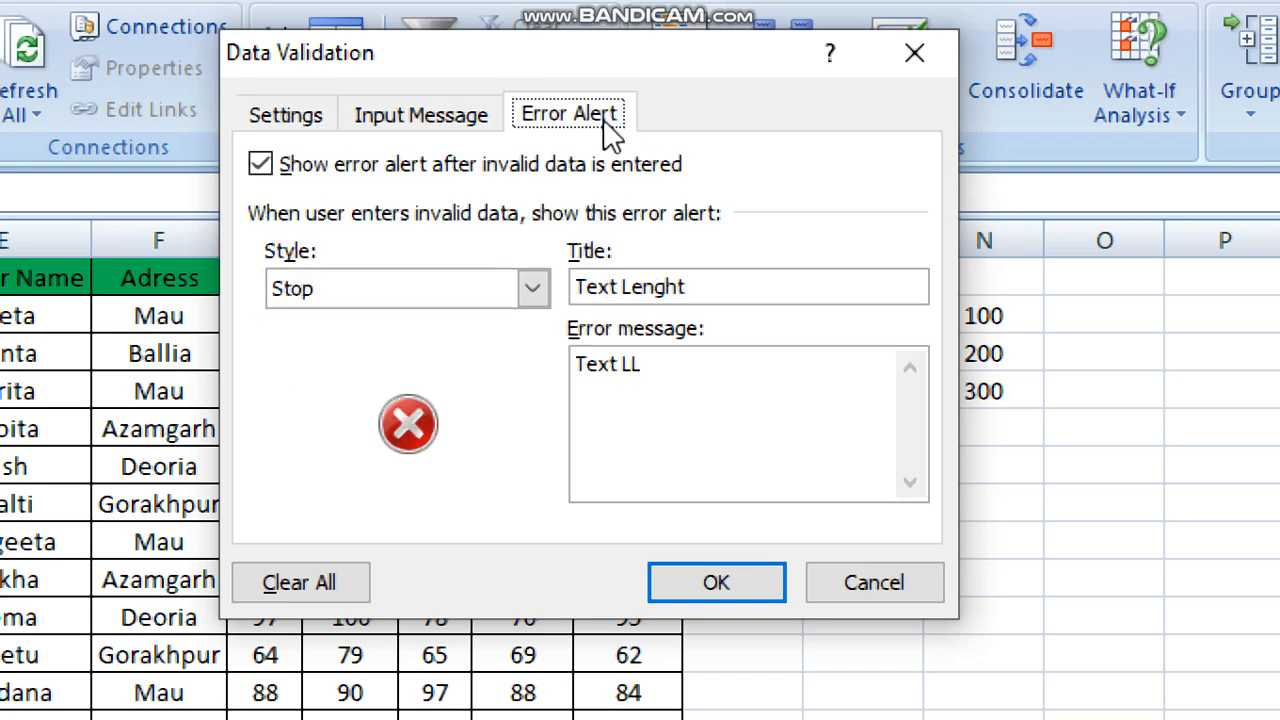
left_click(717, 362)
key("BackSpace")
type("eng")
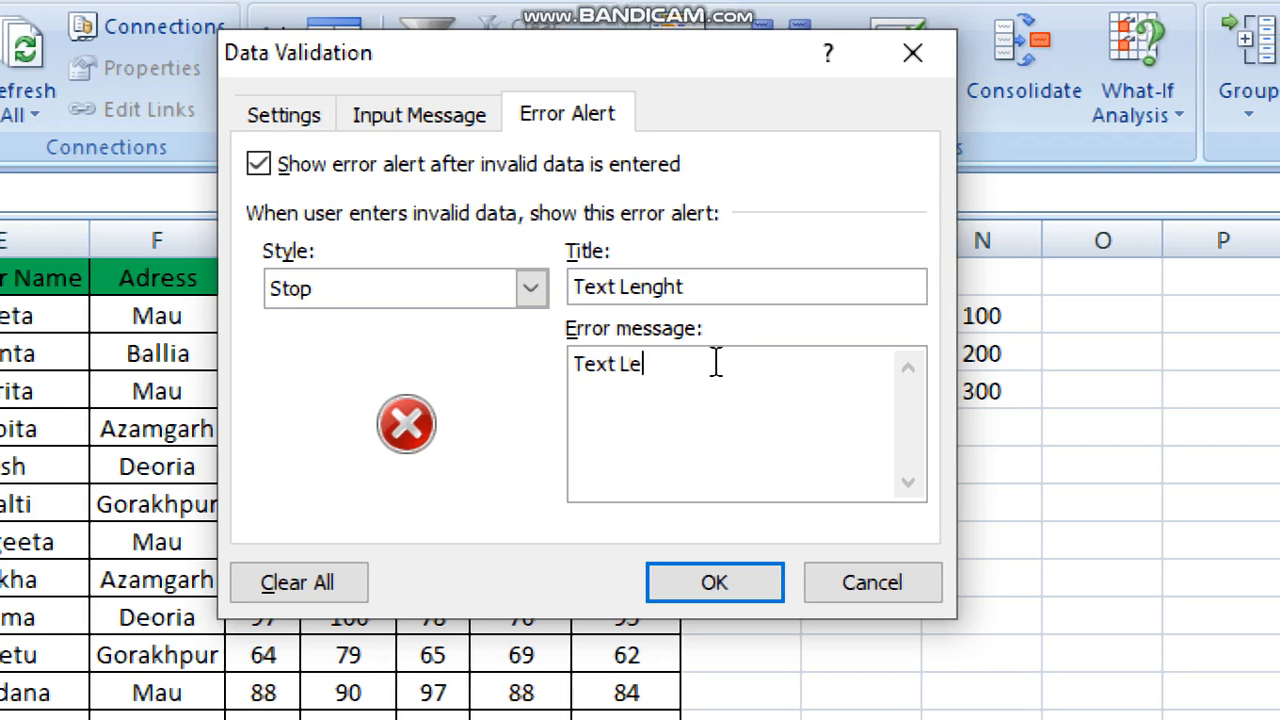
type("th")
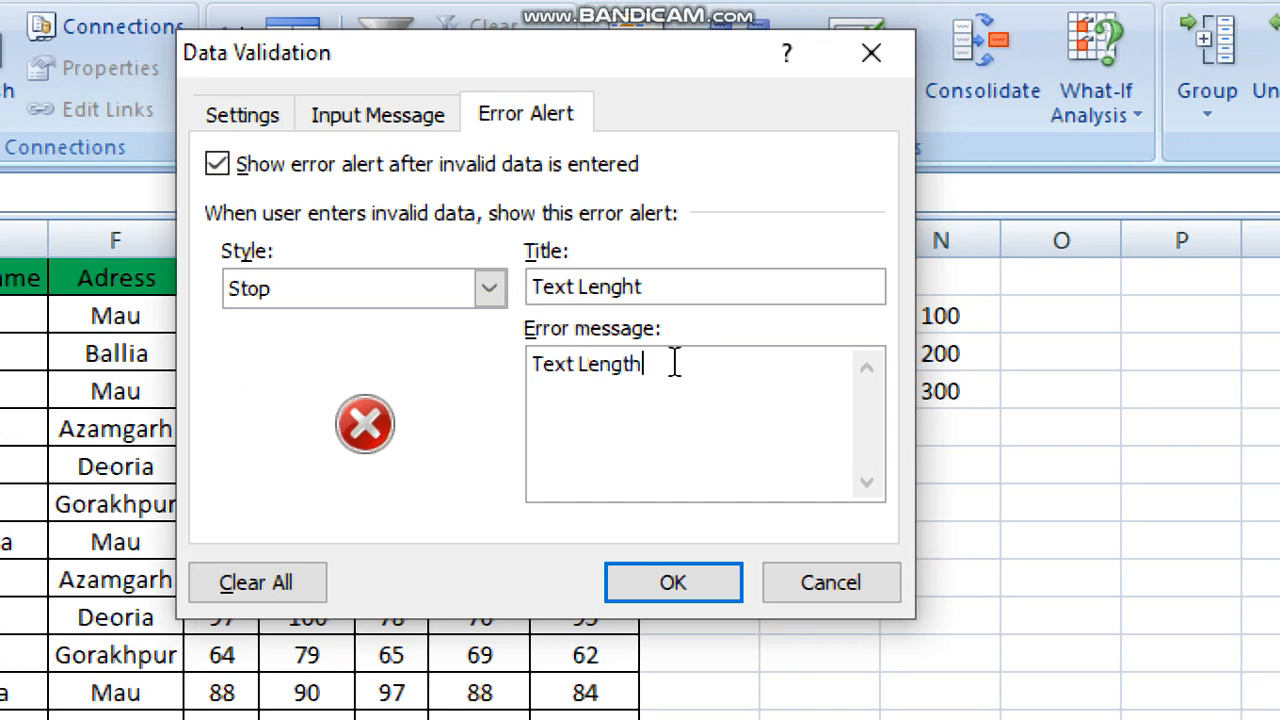
type(" should be")
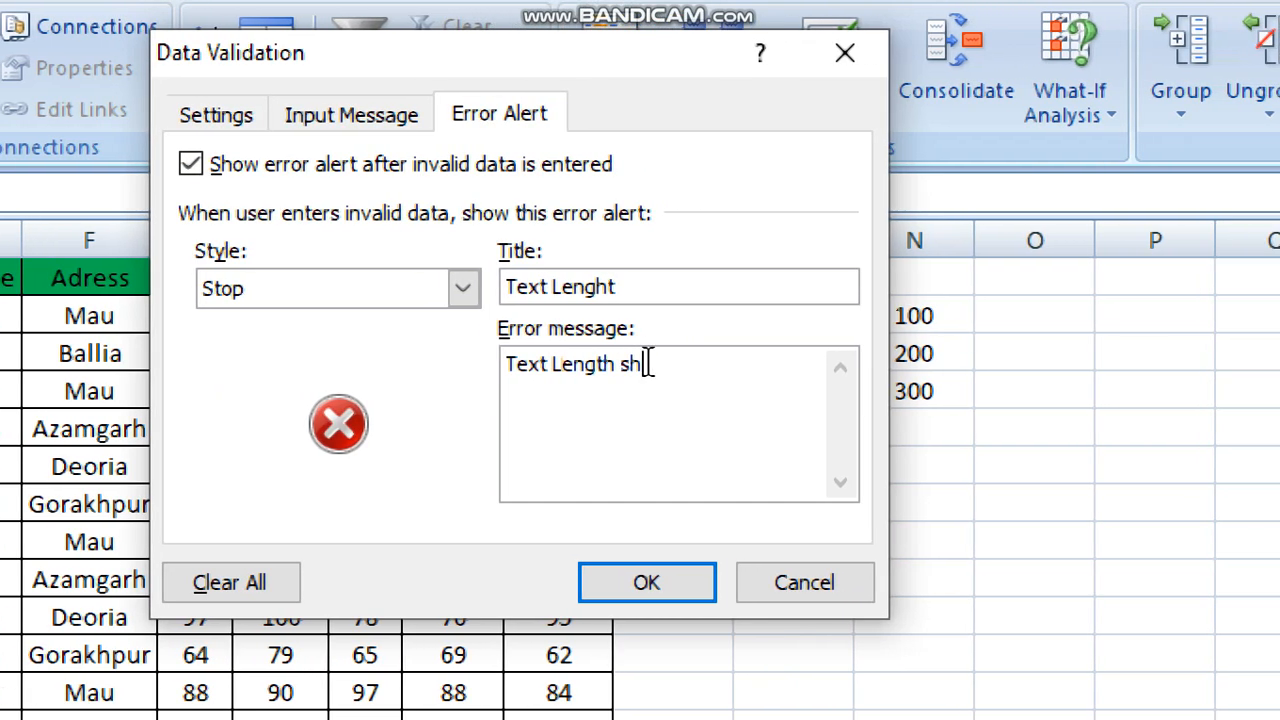
type(" betw")
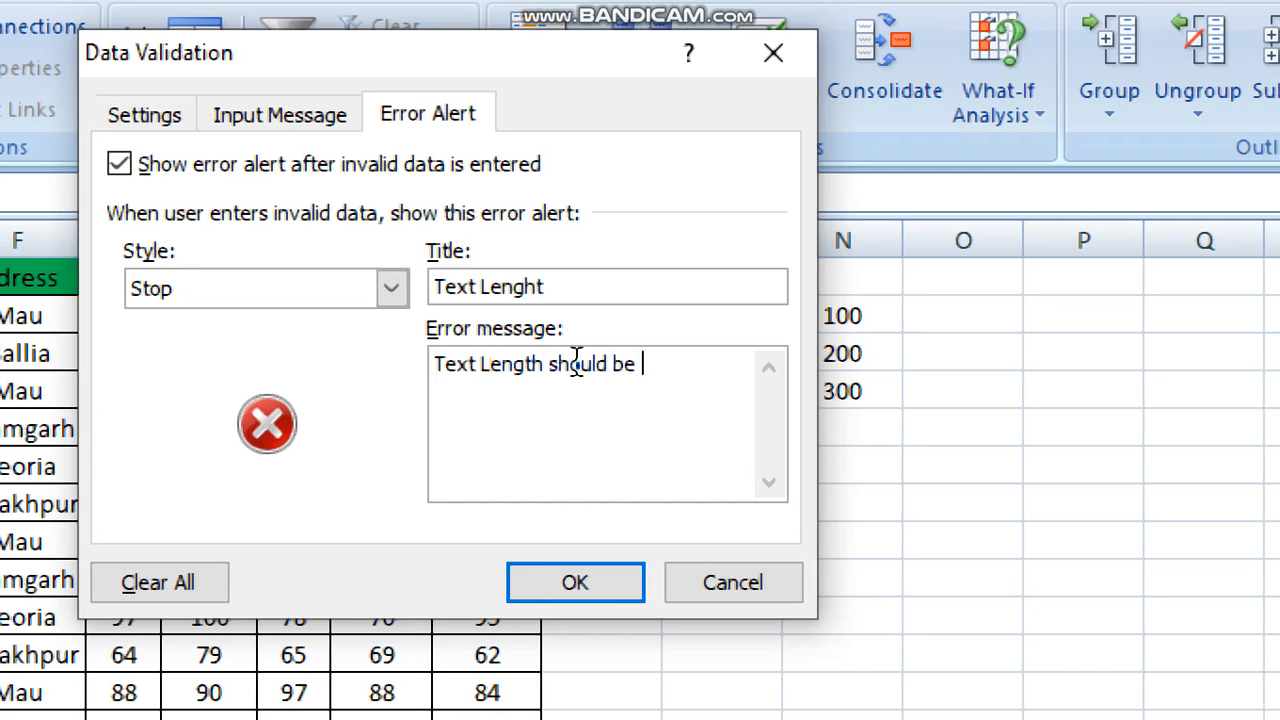
type("een ")
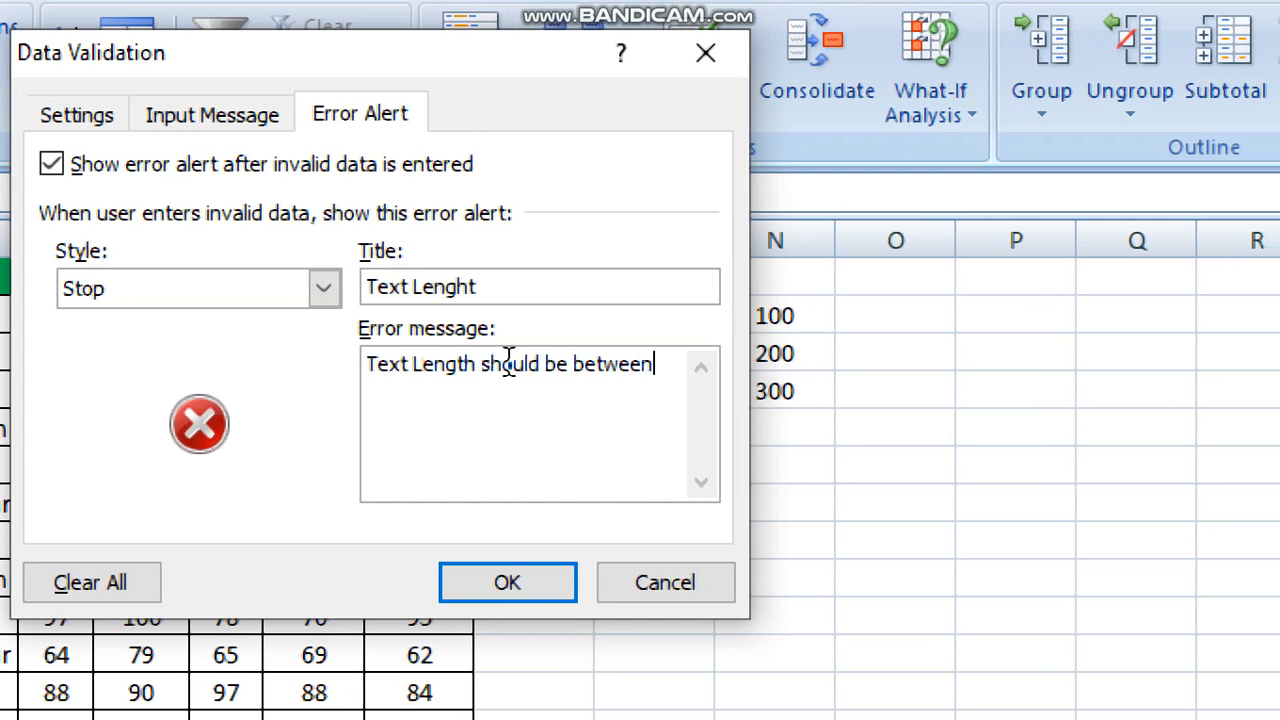
type("5 tp")
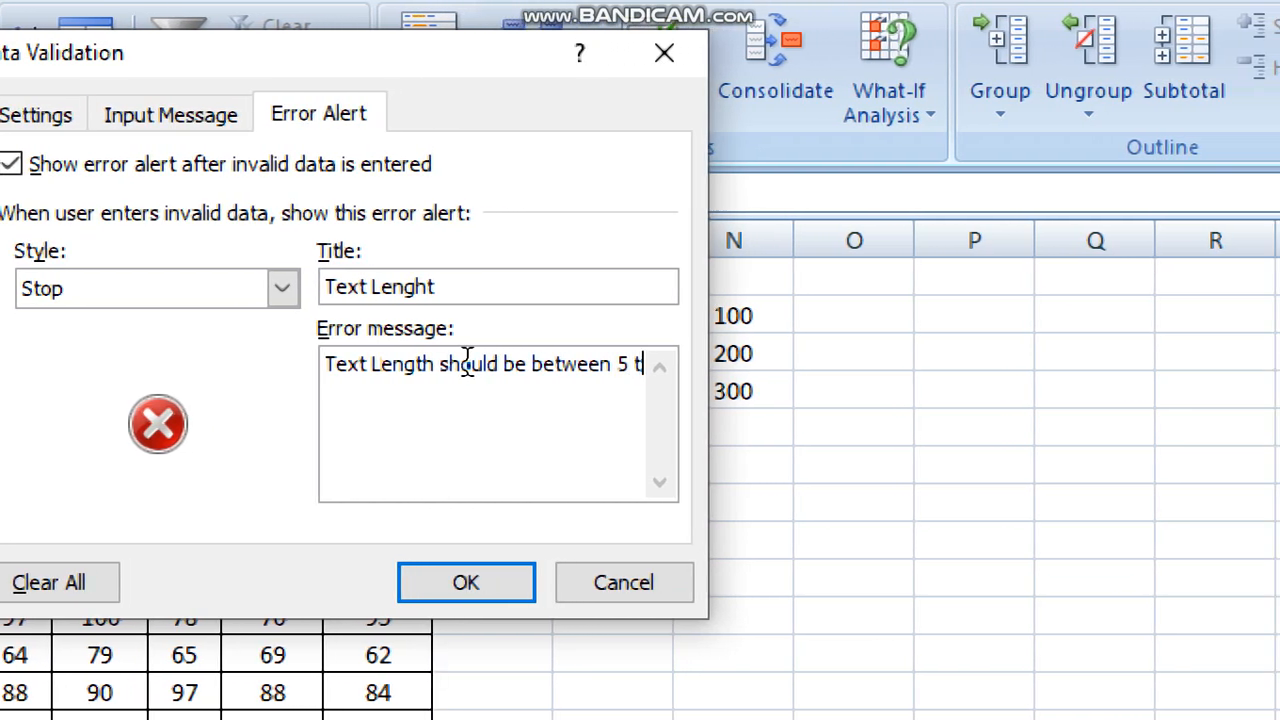
key("BackSpace")
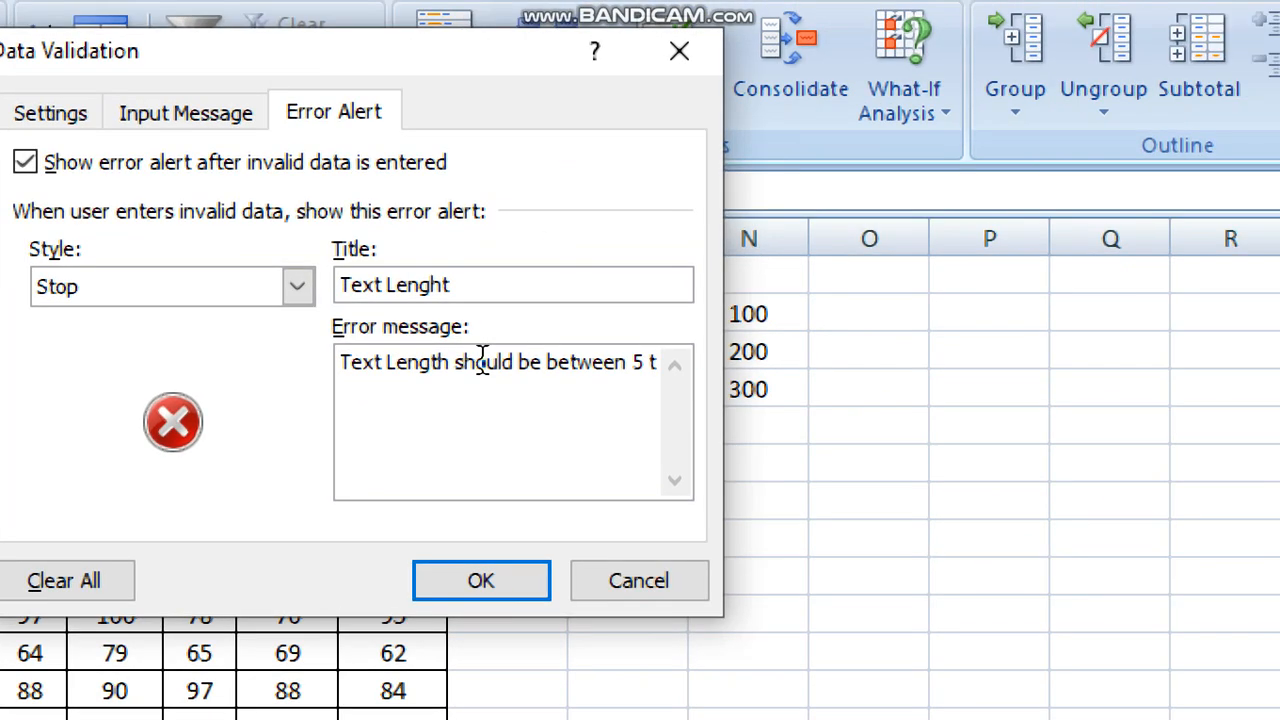
type("o 15")
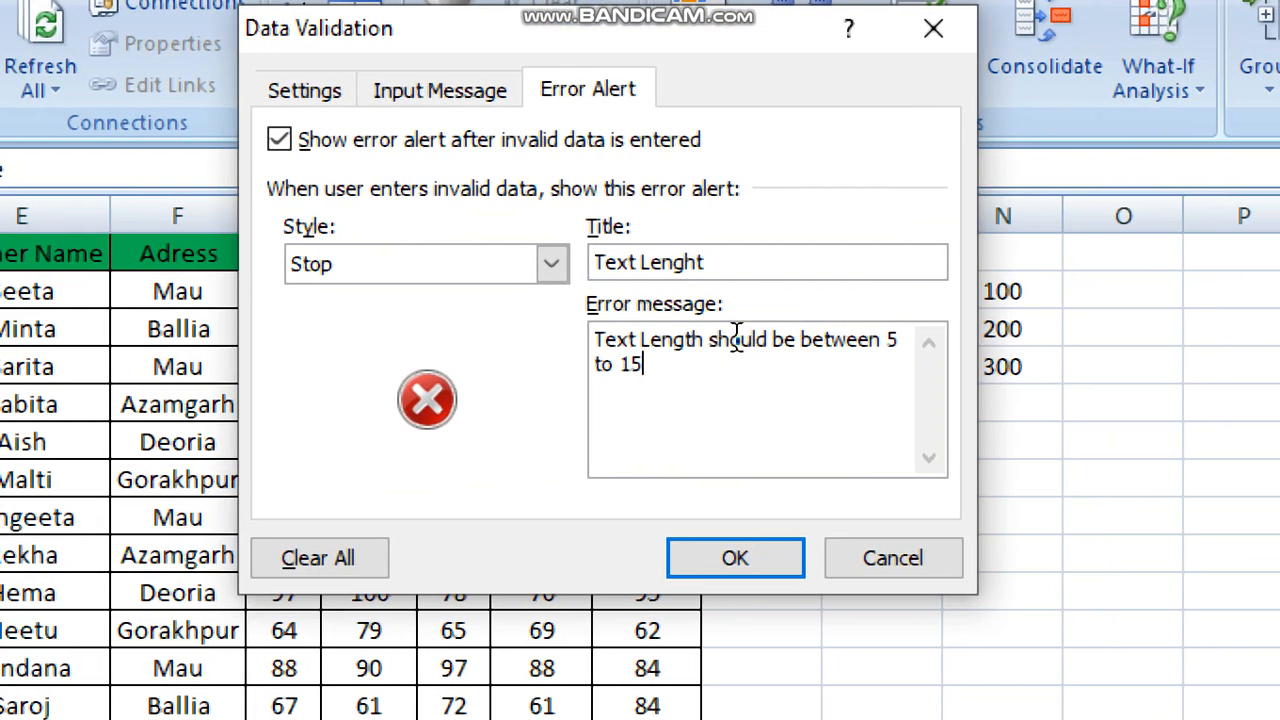
left_click(763, 562)
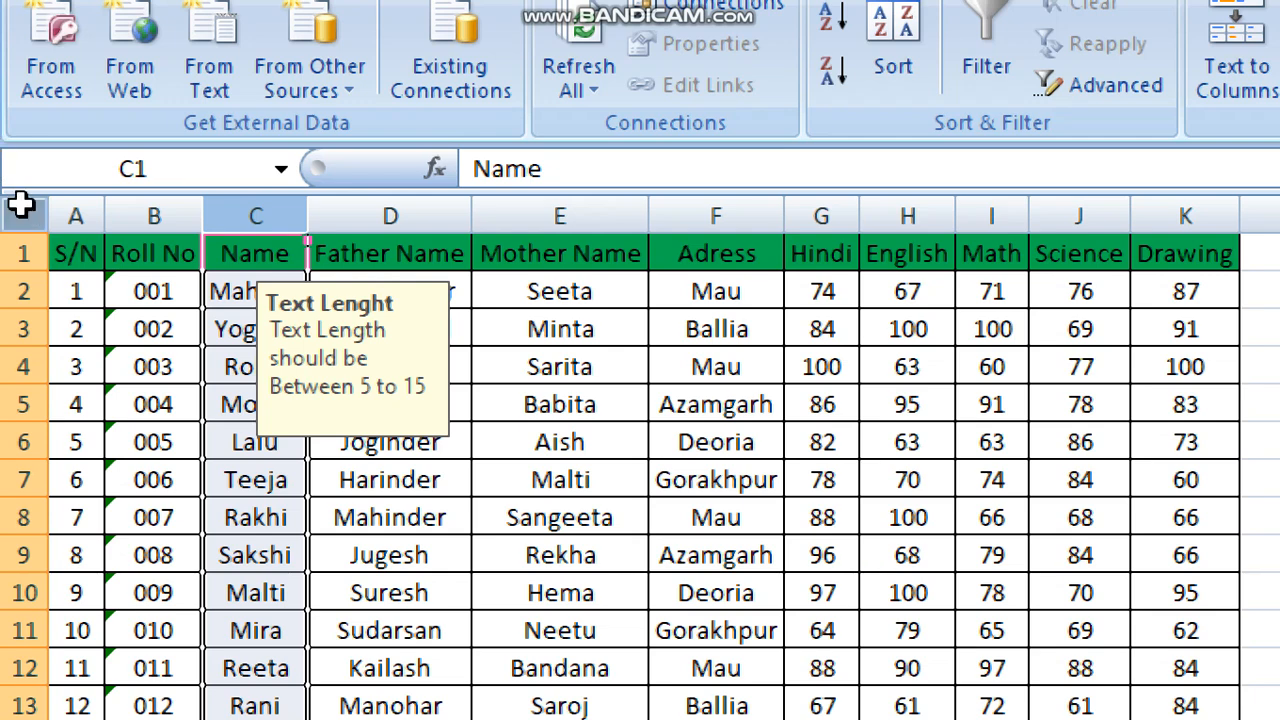
Try to re-enter the four-letter name in cell C6 to test the custom error alert, and cancel the entry.
left_click(228, 450)
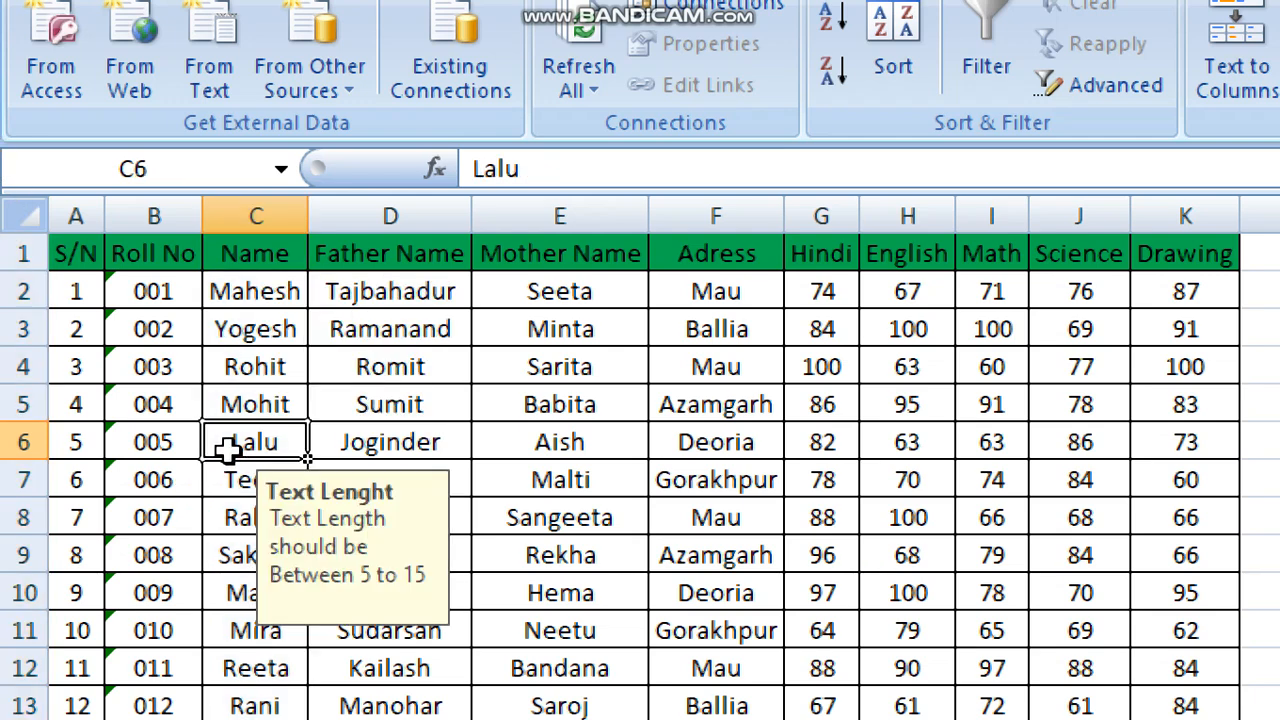
type("la")
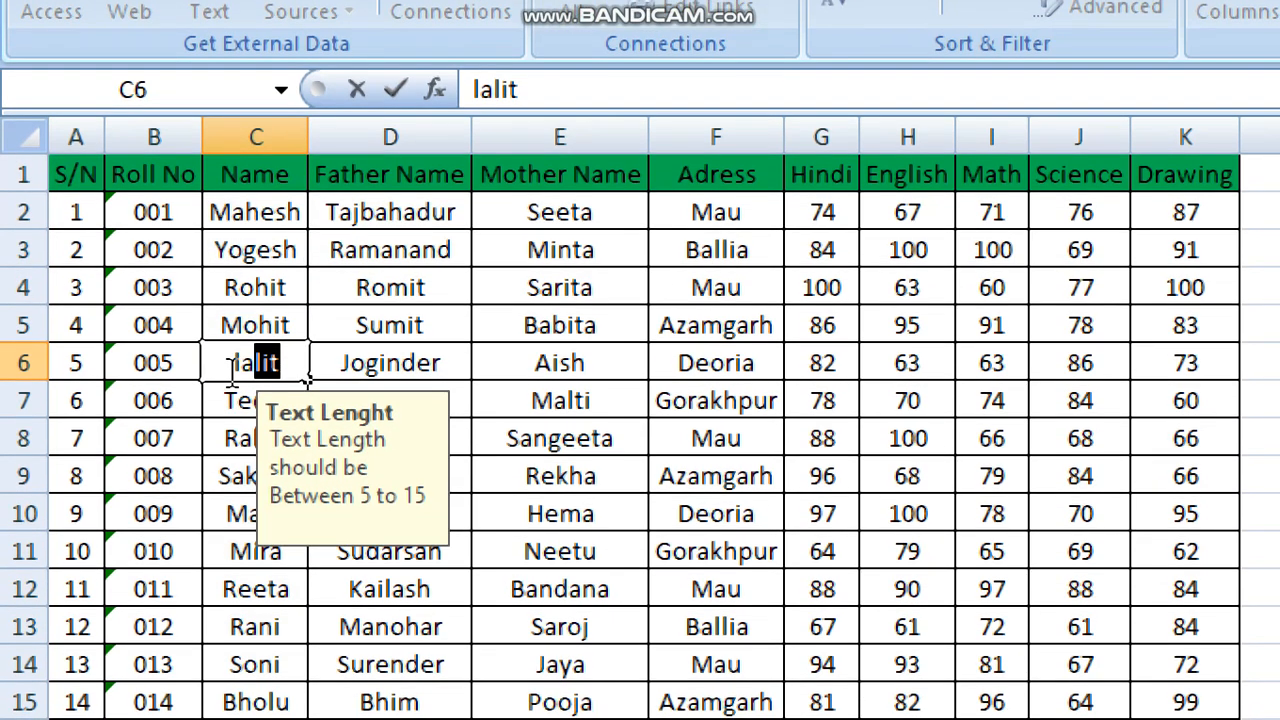
type("lu")
key("Return")
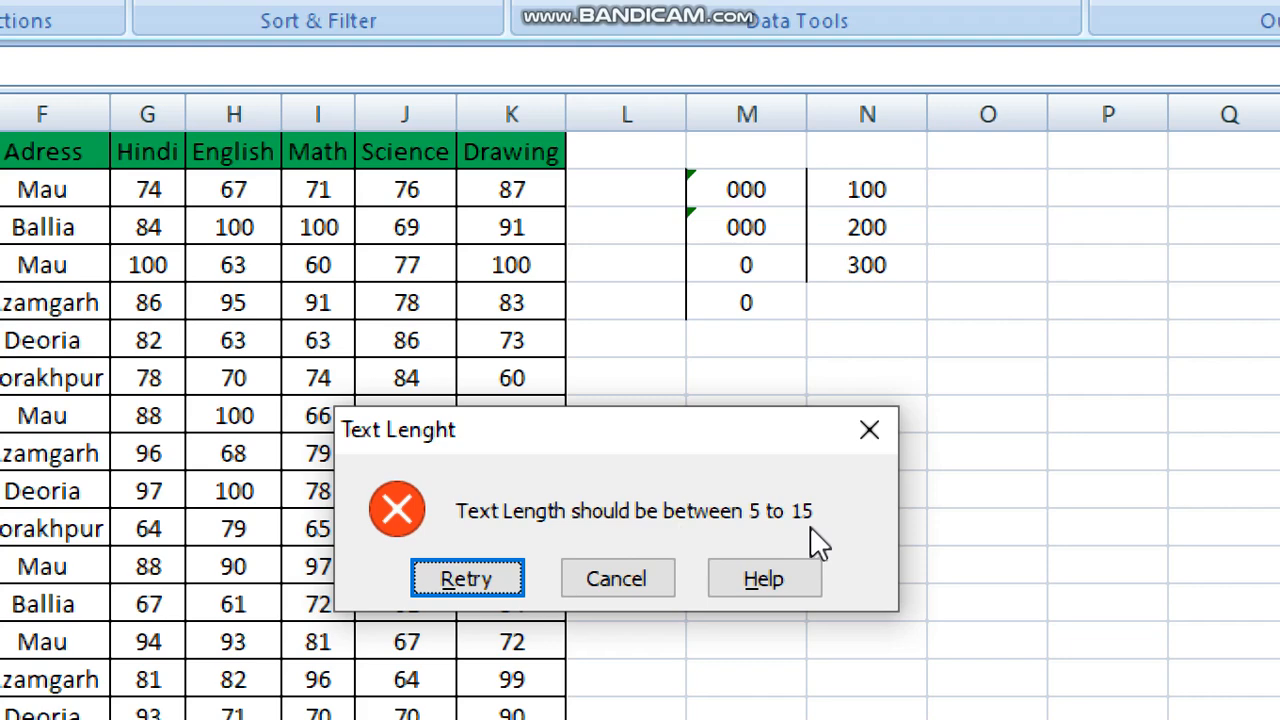
left_click(617, 576)
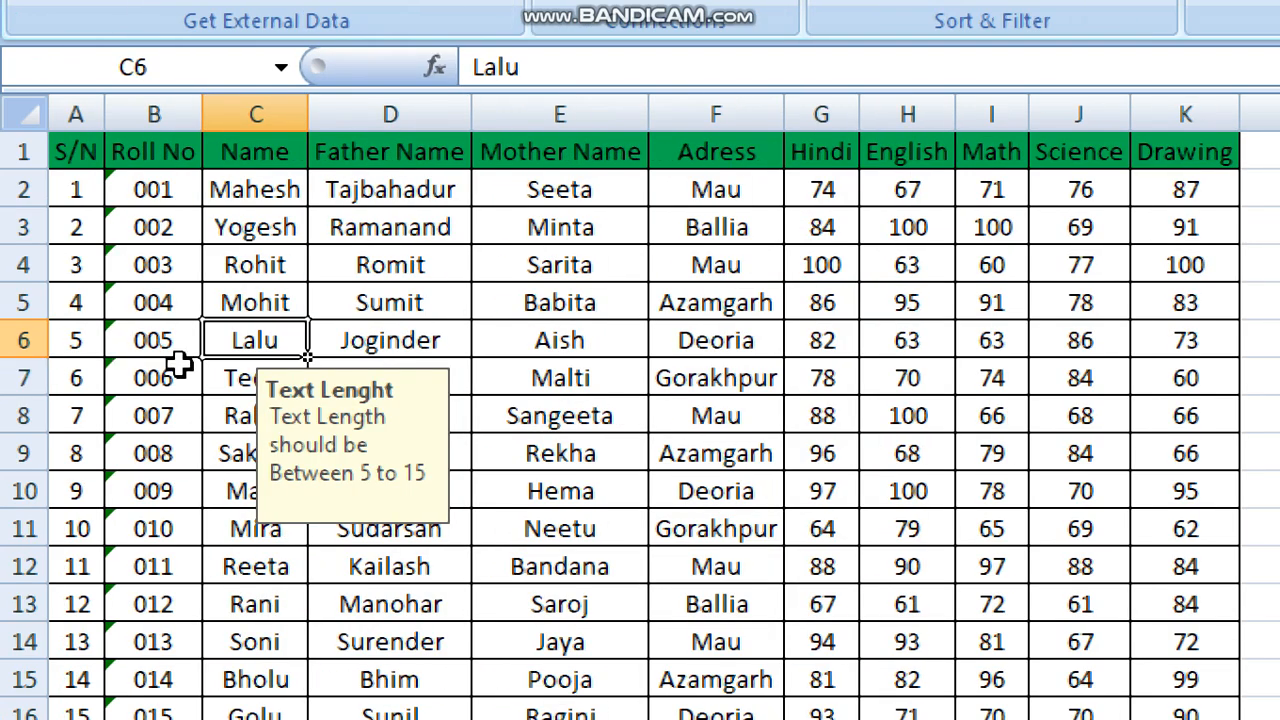
left_click(242, 485)
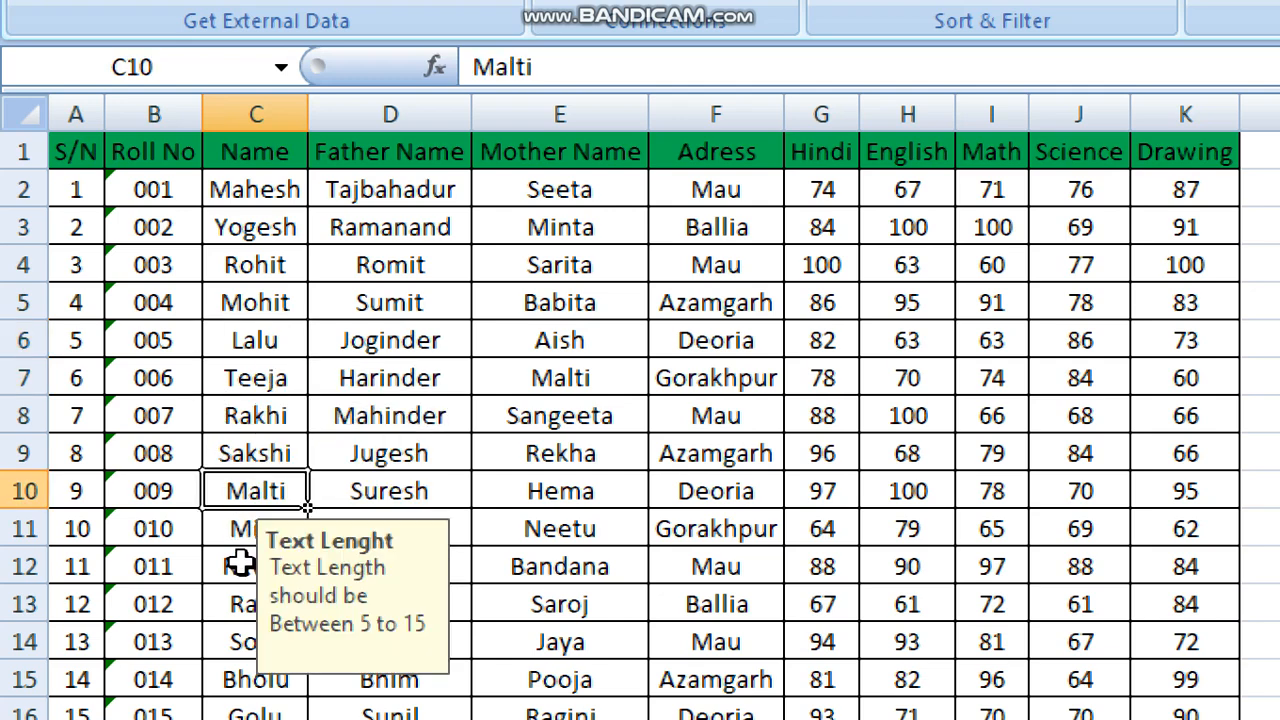
left_click(260, 451)
left_click(287, 340)
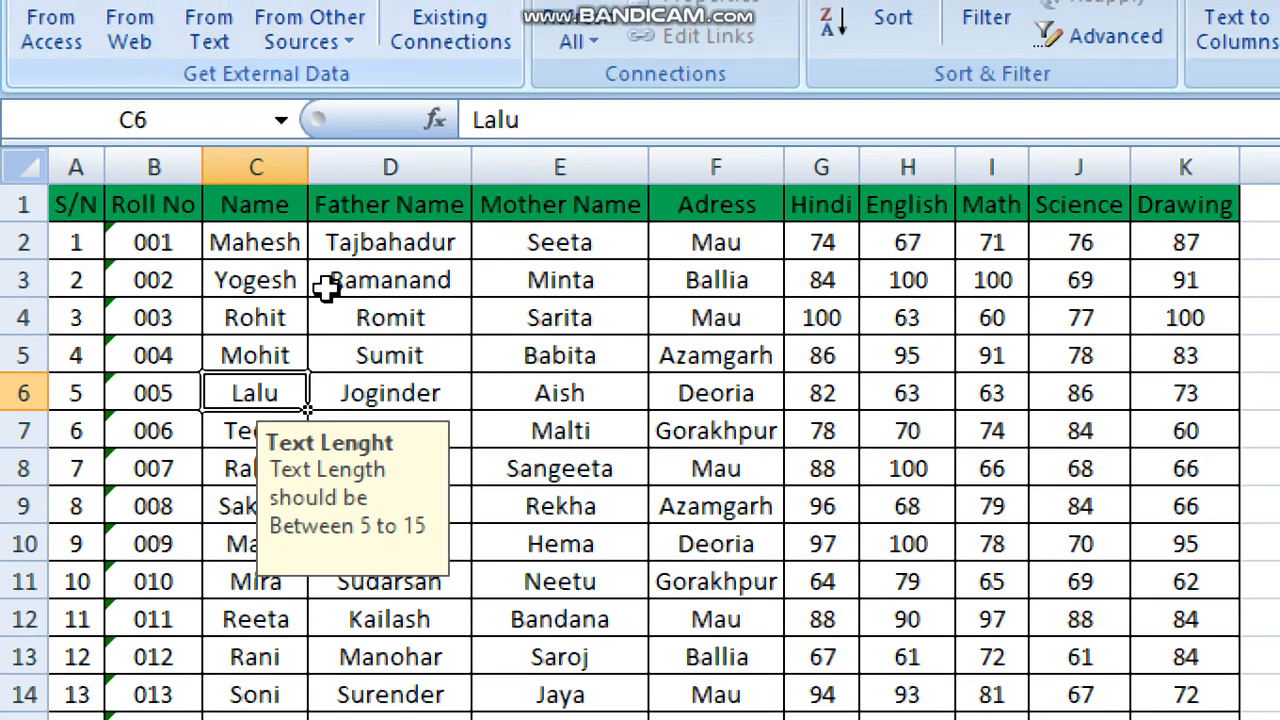
left_click(258, 168)
left_click(254, 466)
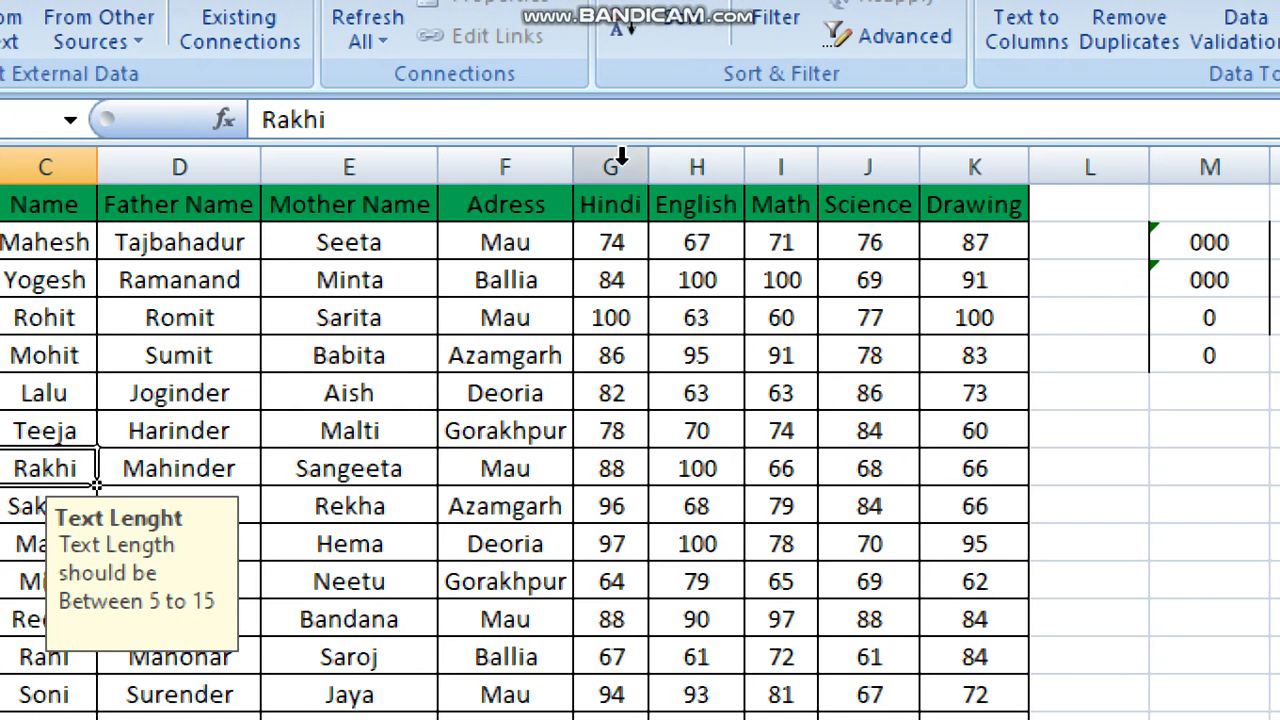
Open the data validation criteria for all marks from Hindi to Drawing (G2:K21).
left_click_drag(612, 245, 986, 289)
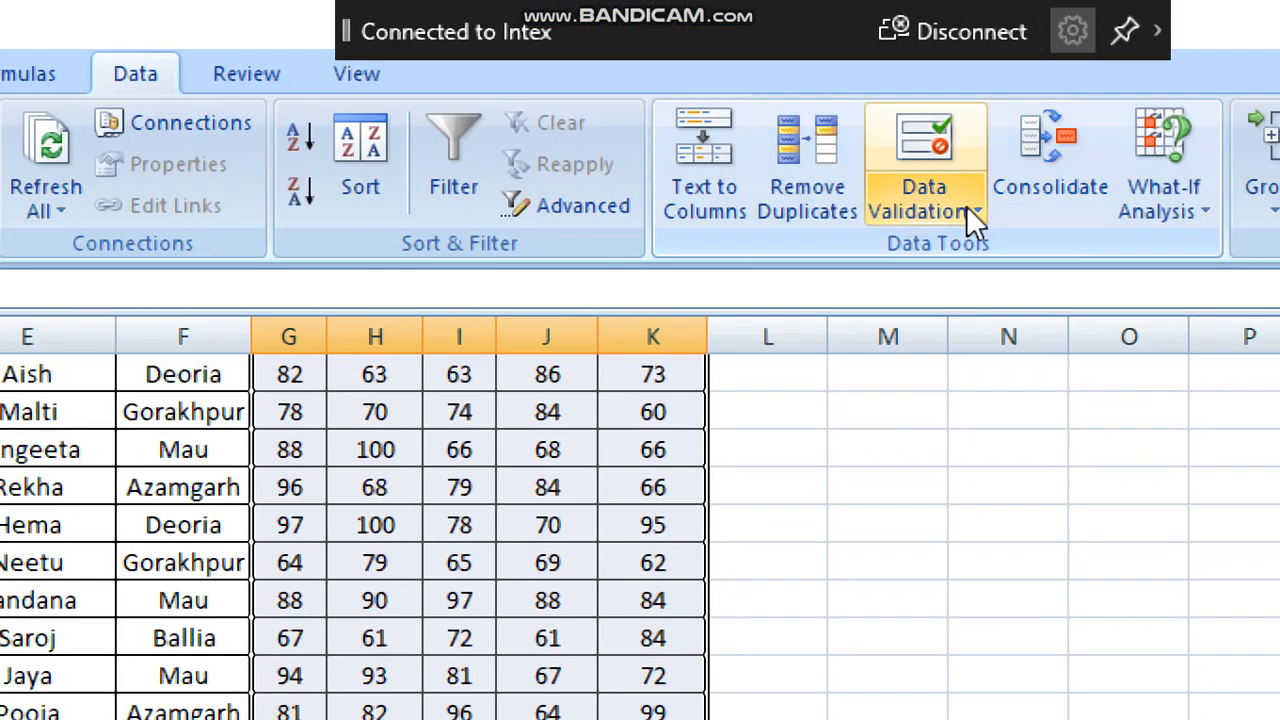
left_click(968, 208)
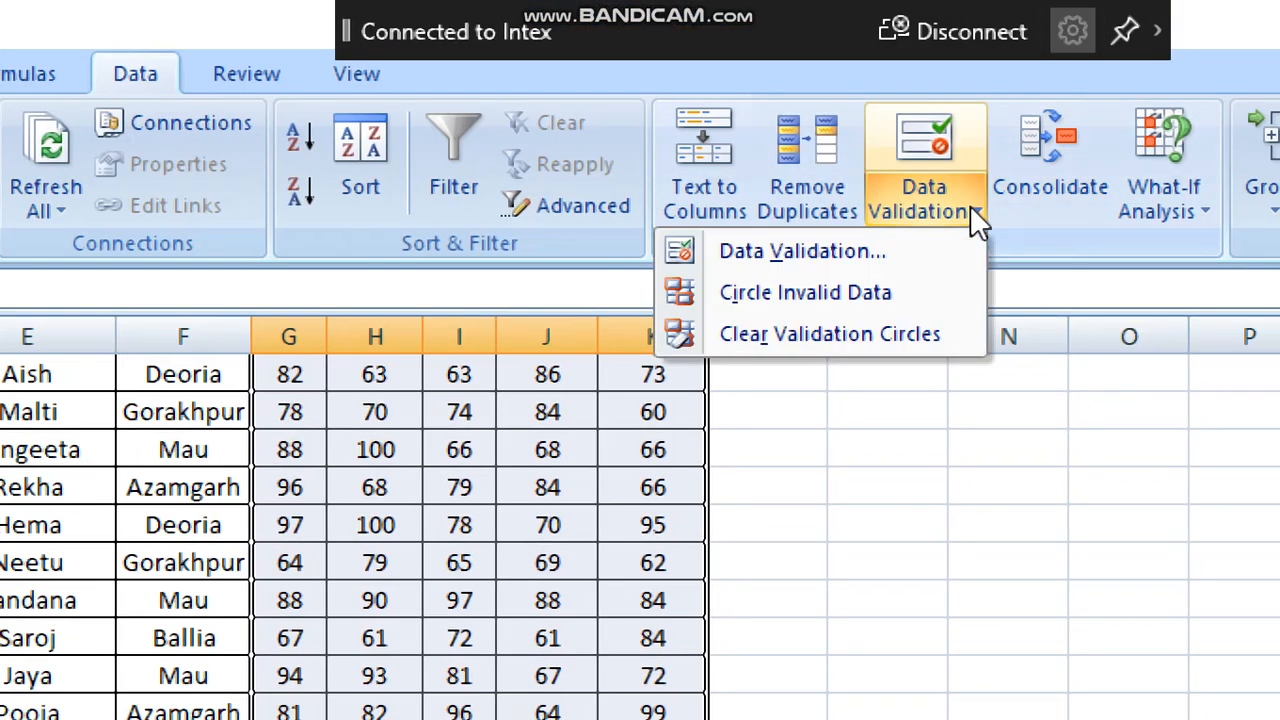
left_click(853, 246)
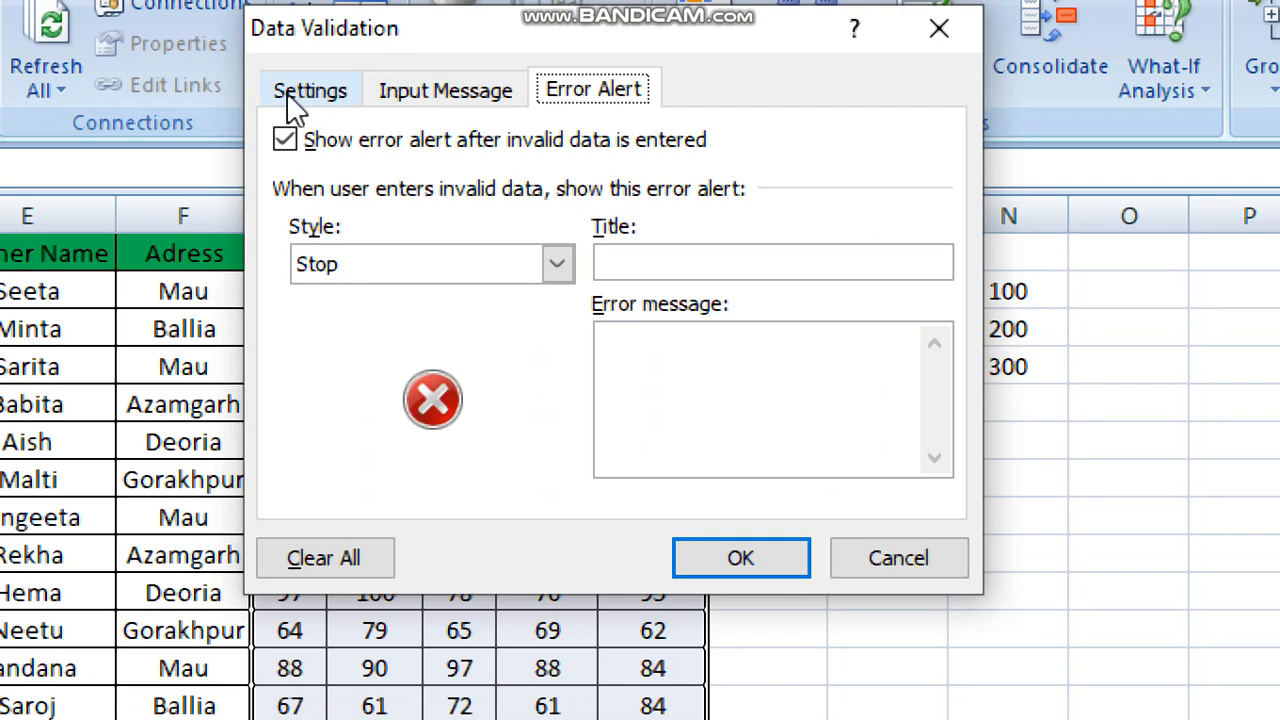
left_click(305, 106)
left_click(546, 121)
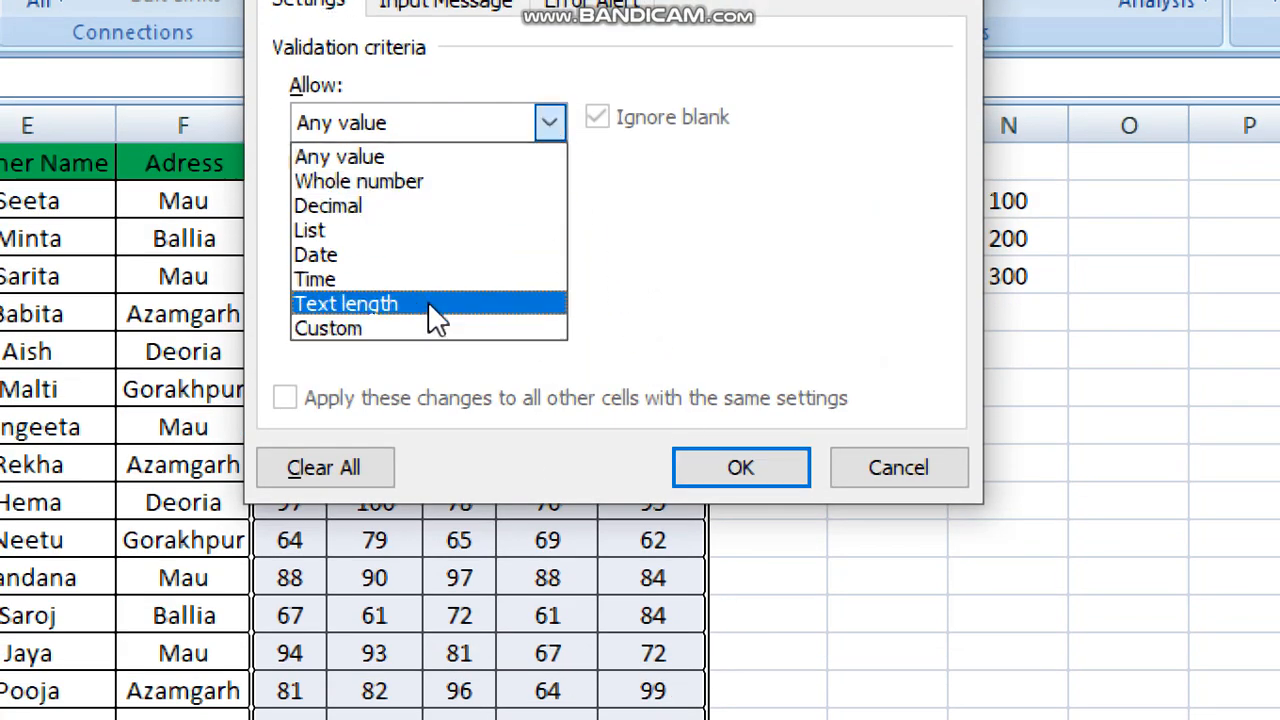
left_click(394, 303)
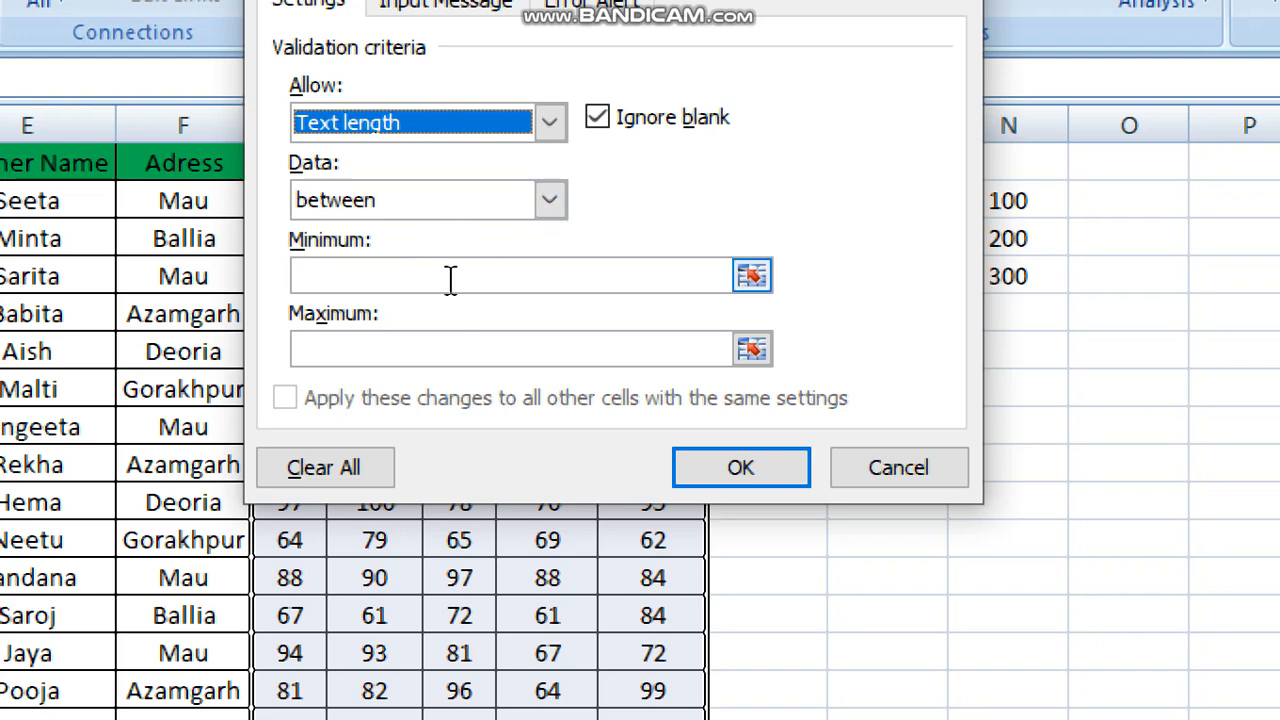
left_click(451, 279)
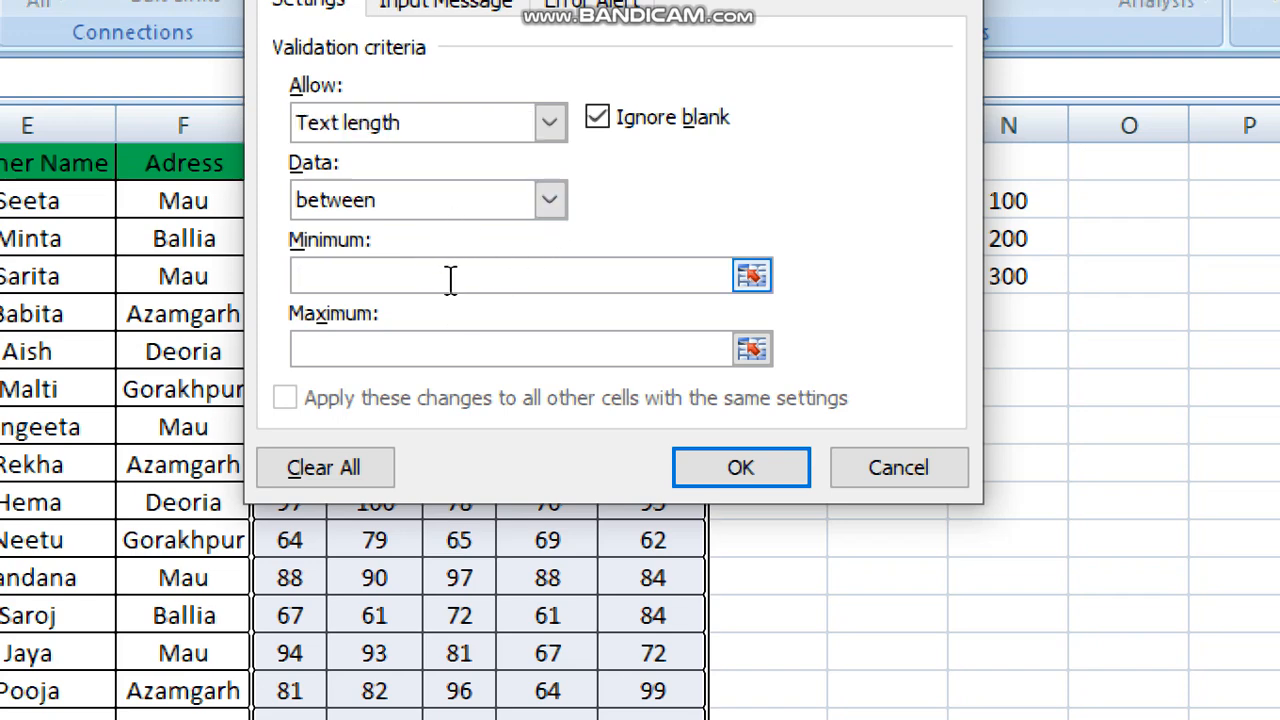
left_click(537, 201)
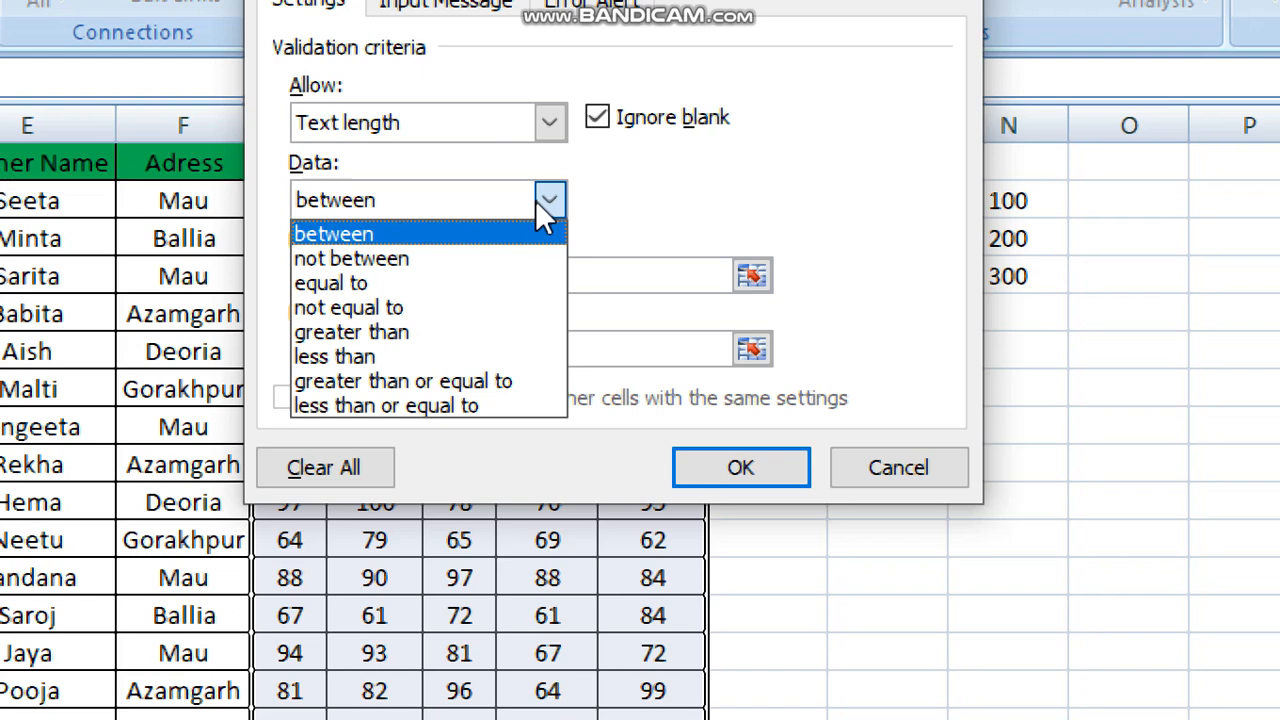
left_click(548, 125)
Restrict the selected marks to whole numbers between 50 and 100 and apply the validation rule.
left_click(549, 124)
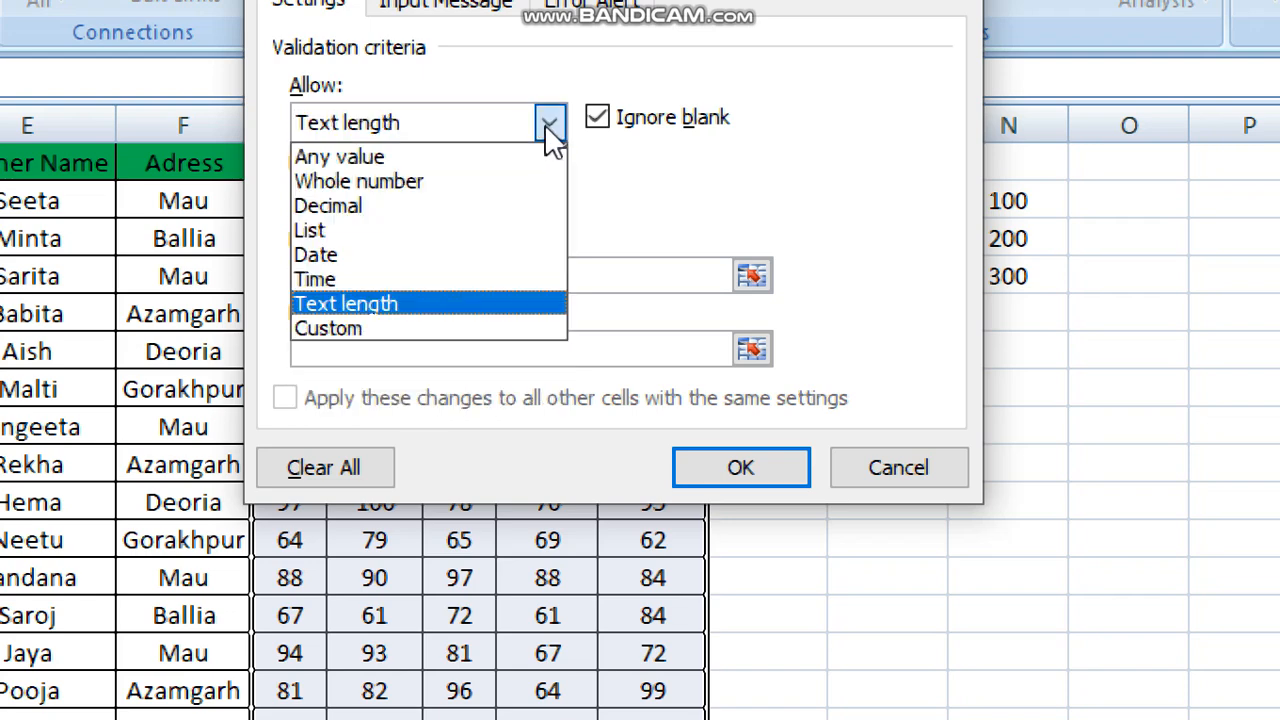
left_click(410, 184)
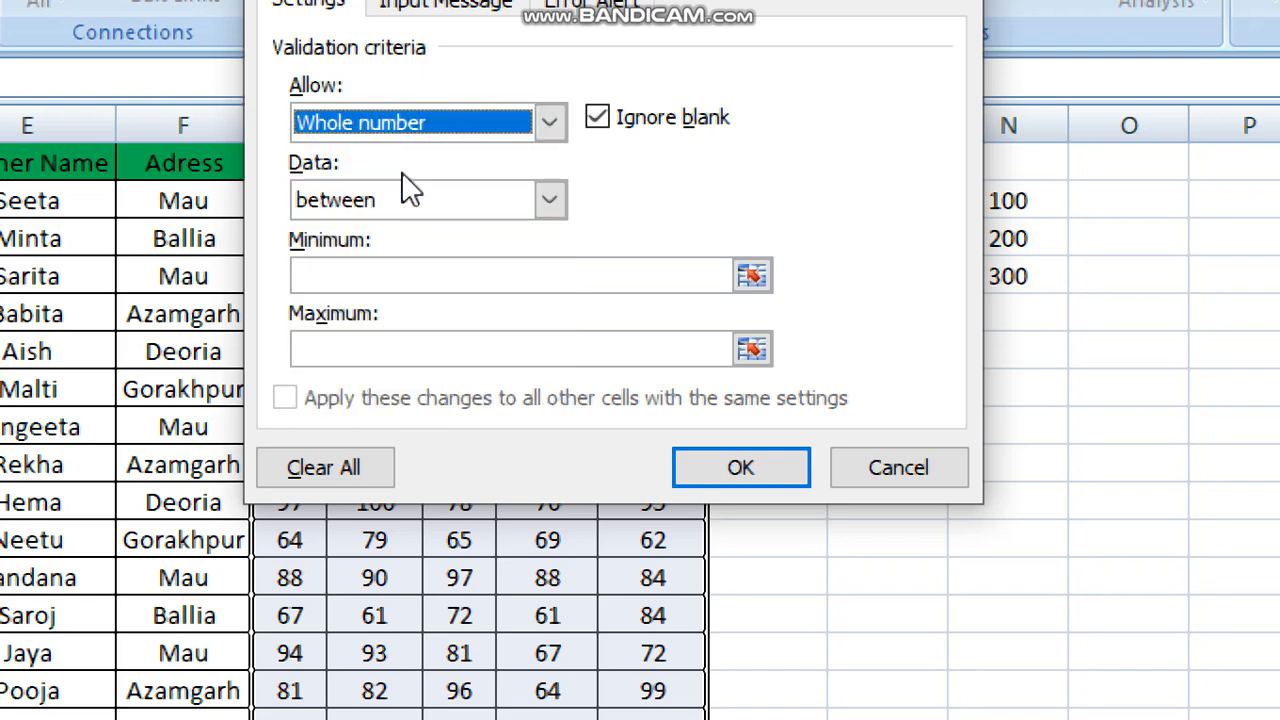
left_click(392, 279)
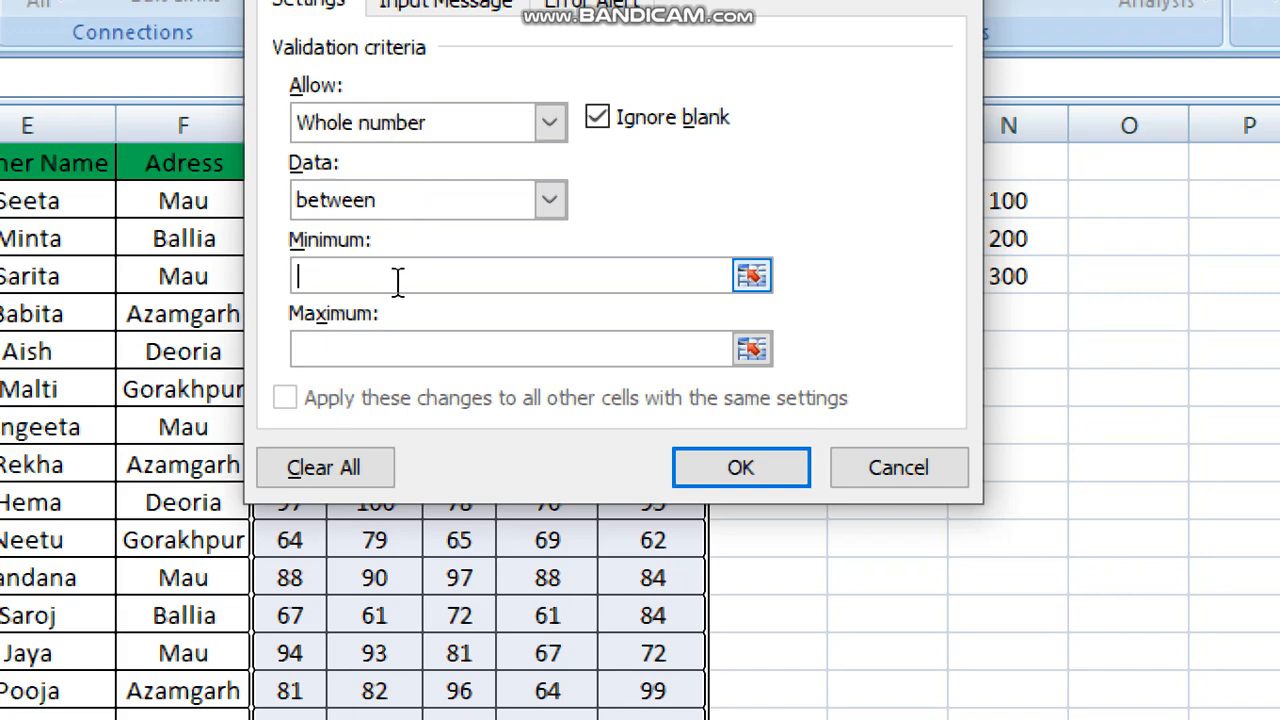
type("50")
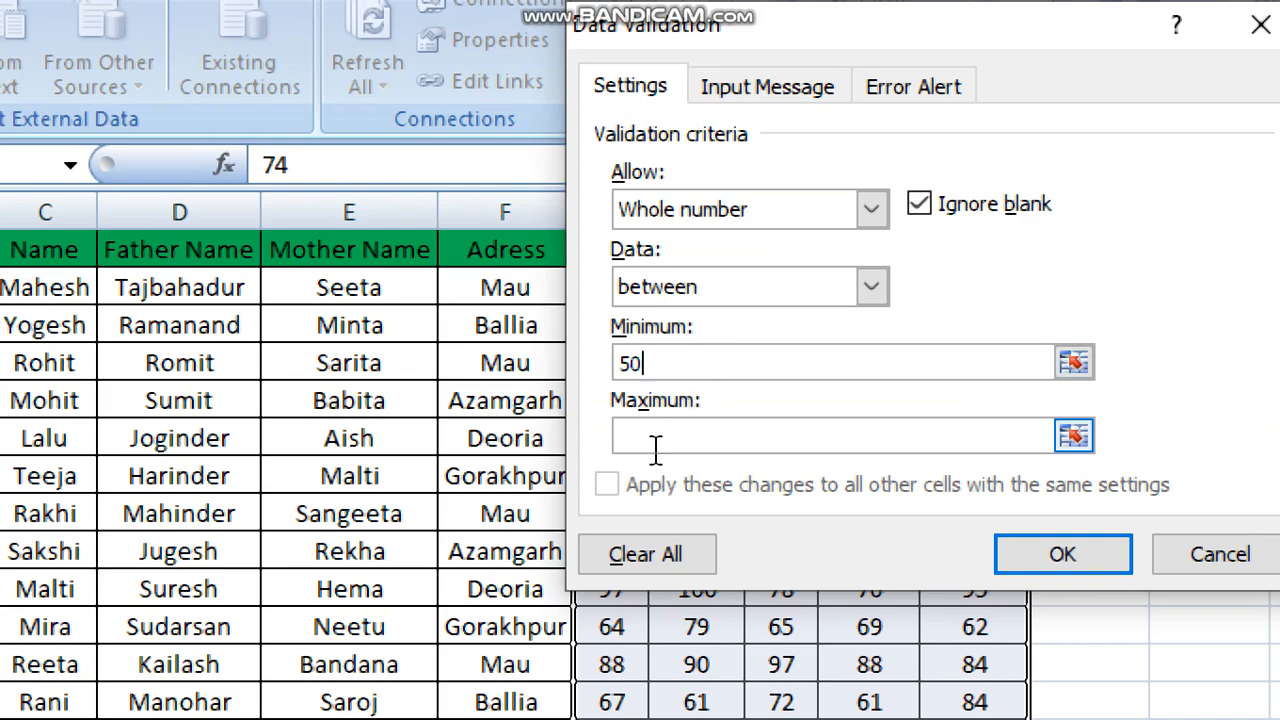
left_click(655, 447)
type("100")
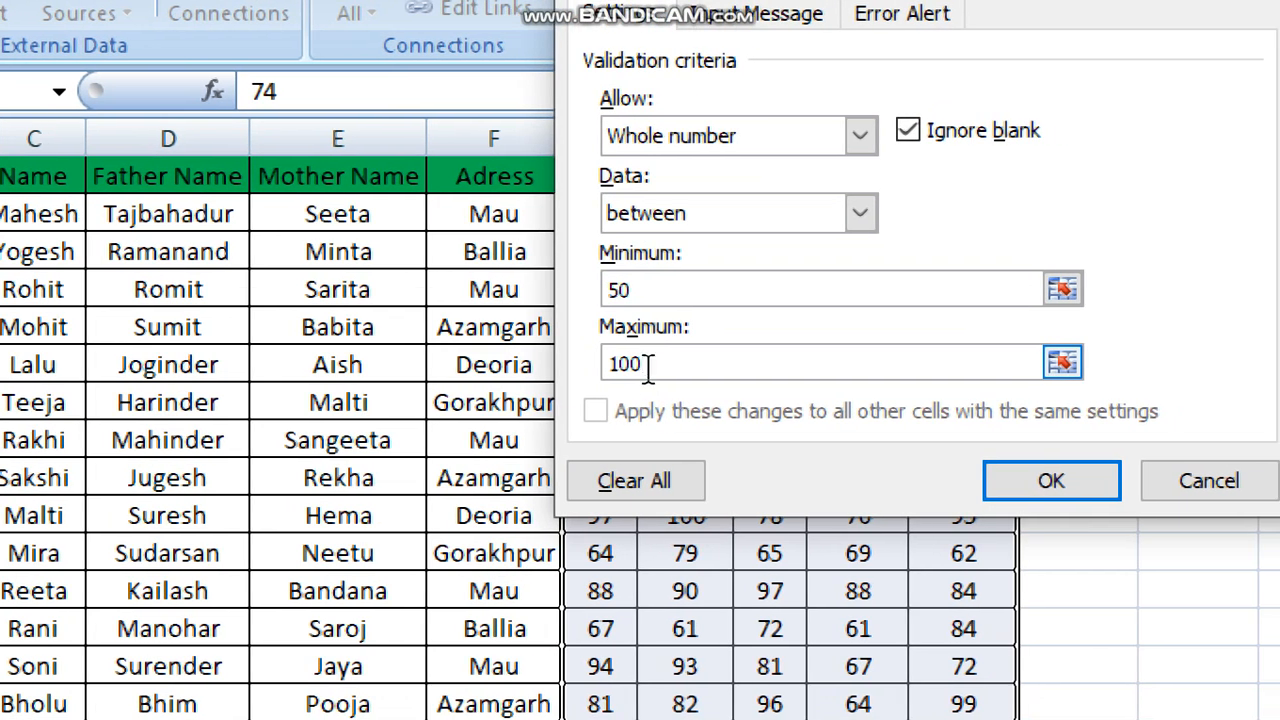
left_click(1056, 488)
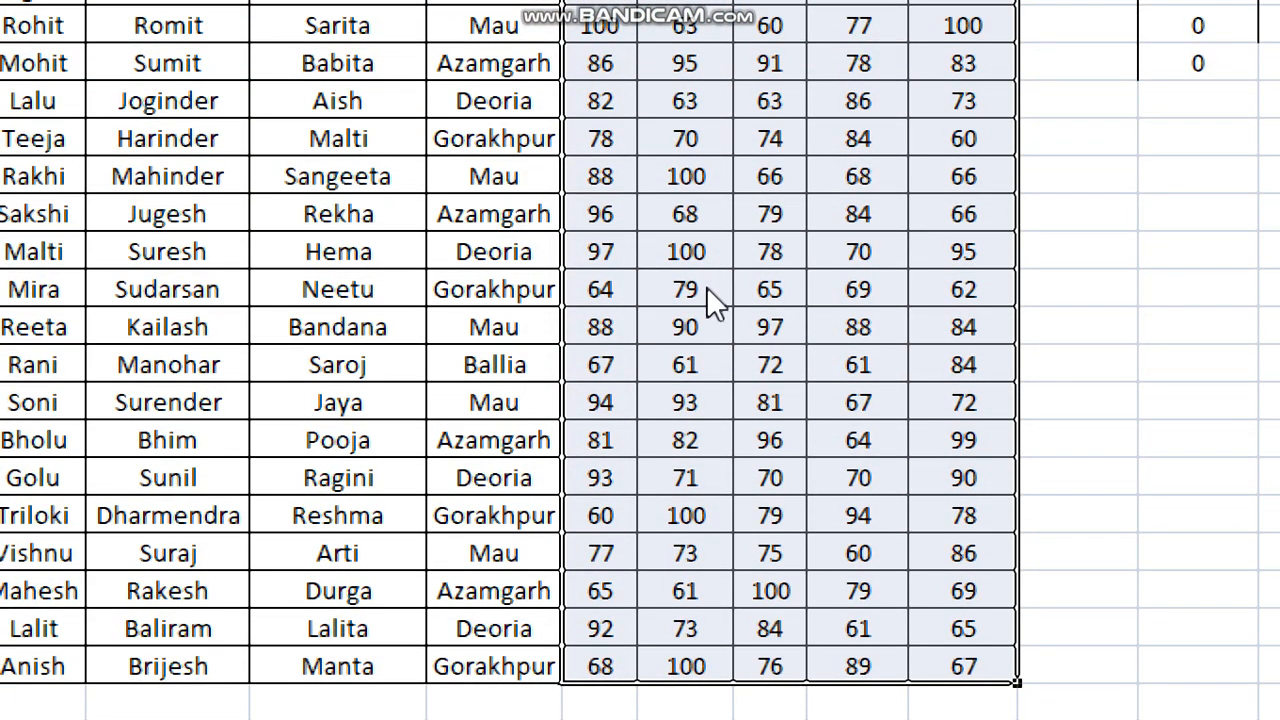
Try to enter the out-of-range marks 40 and 1001 in cell H11, cancelling each entry.
left_click(700, 553)
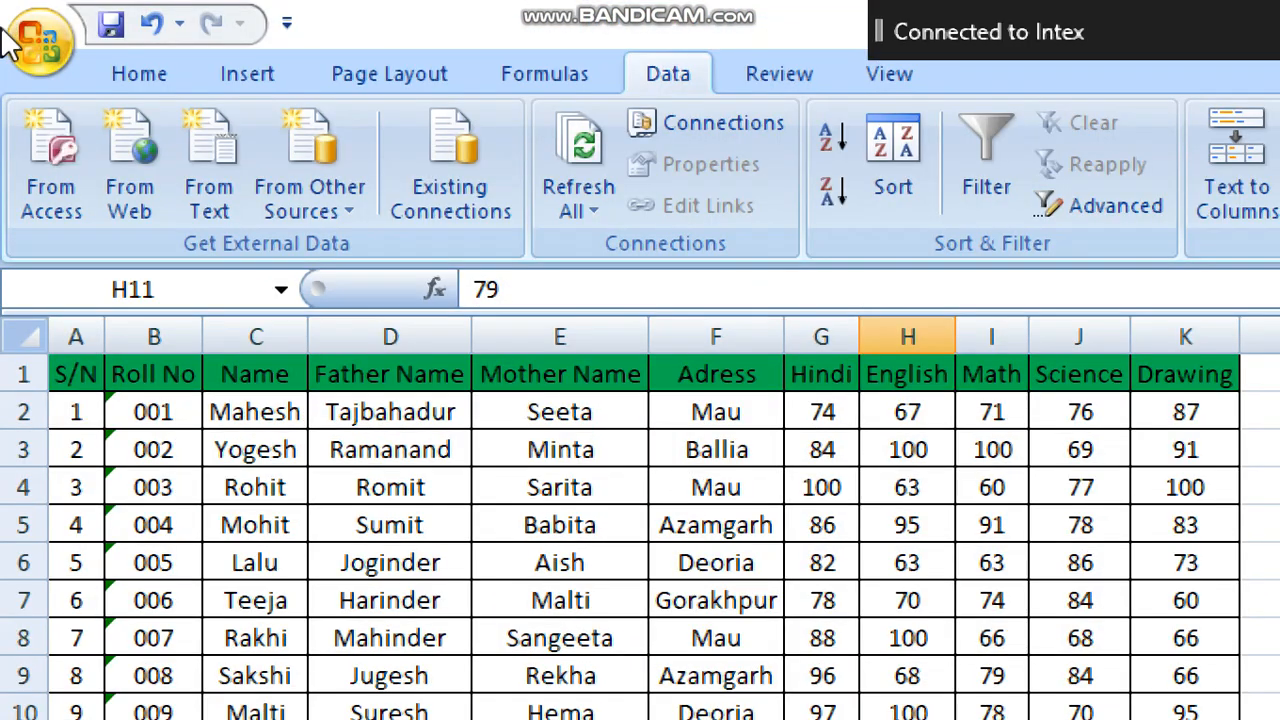
type("40")
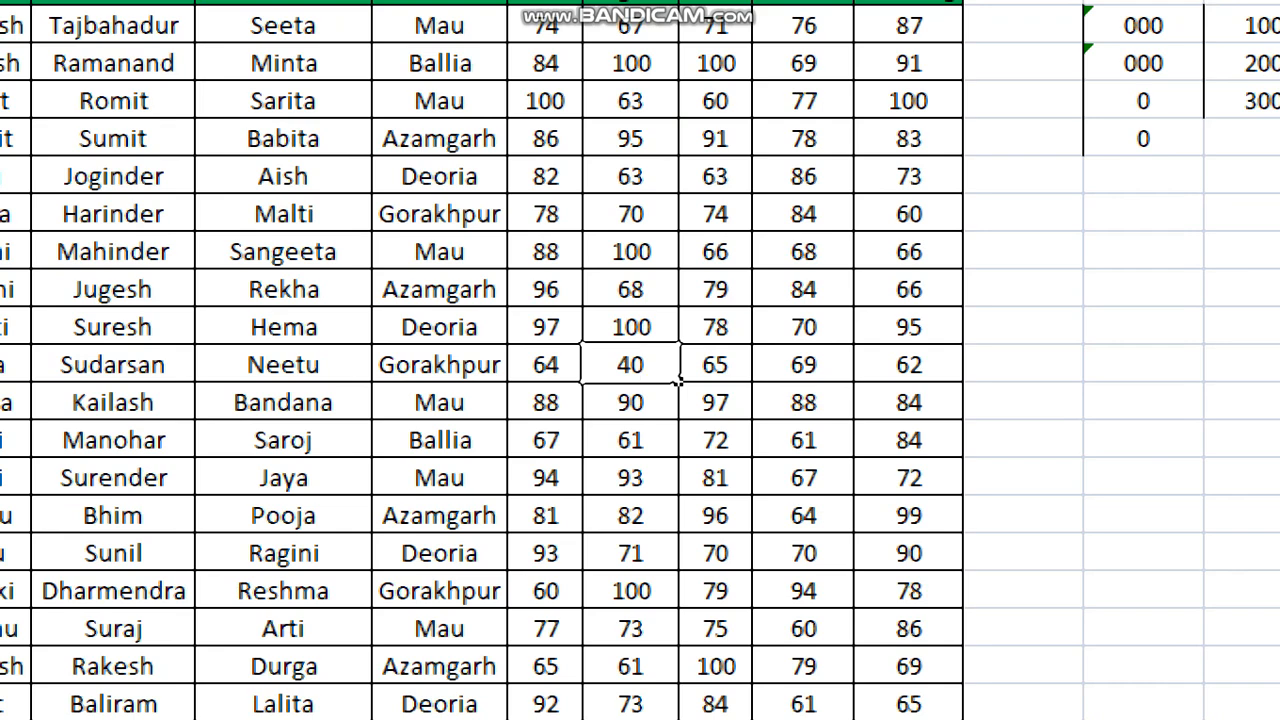
key("Return")
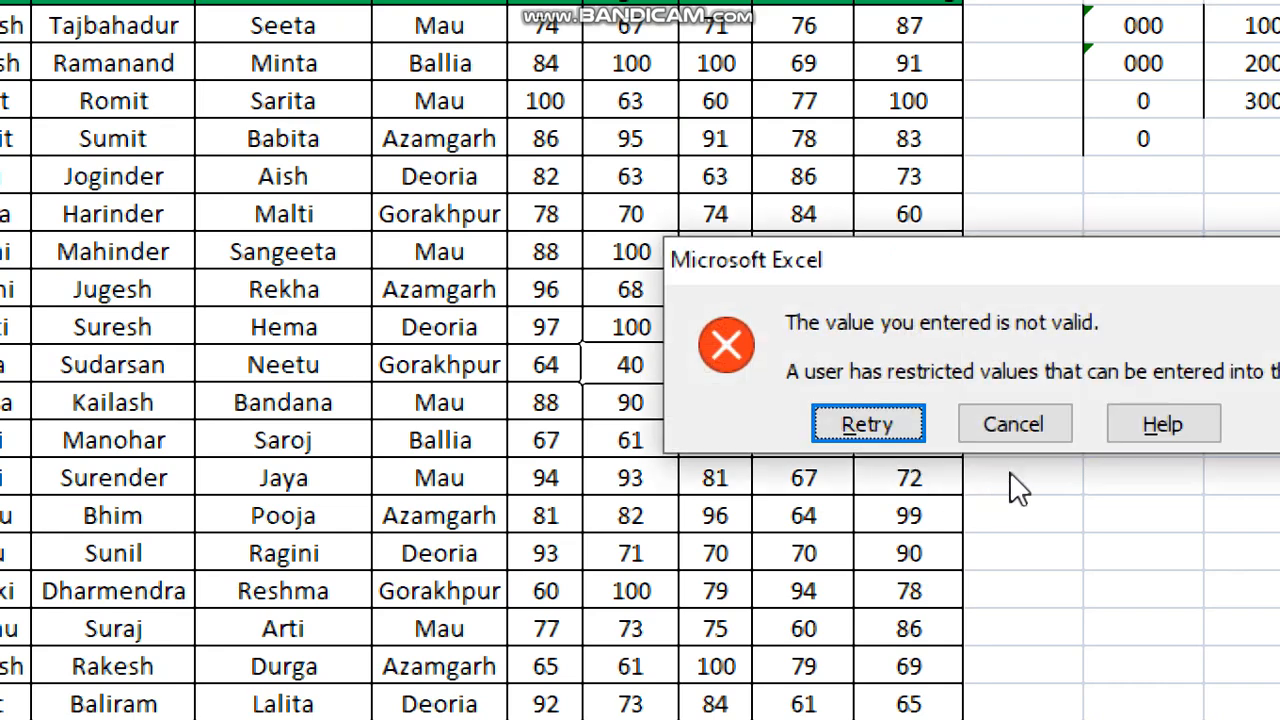
left_click(1040, 426)
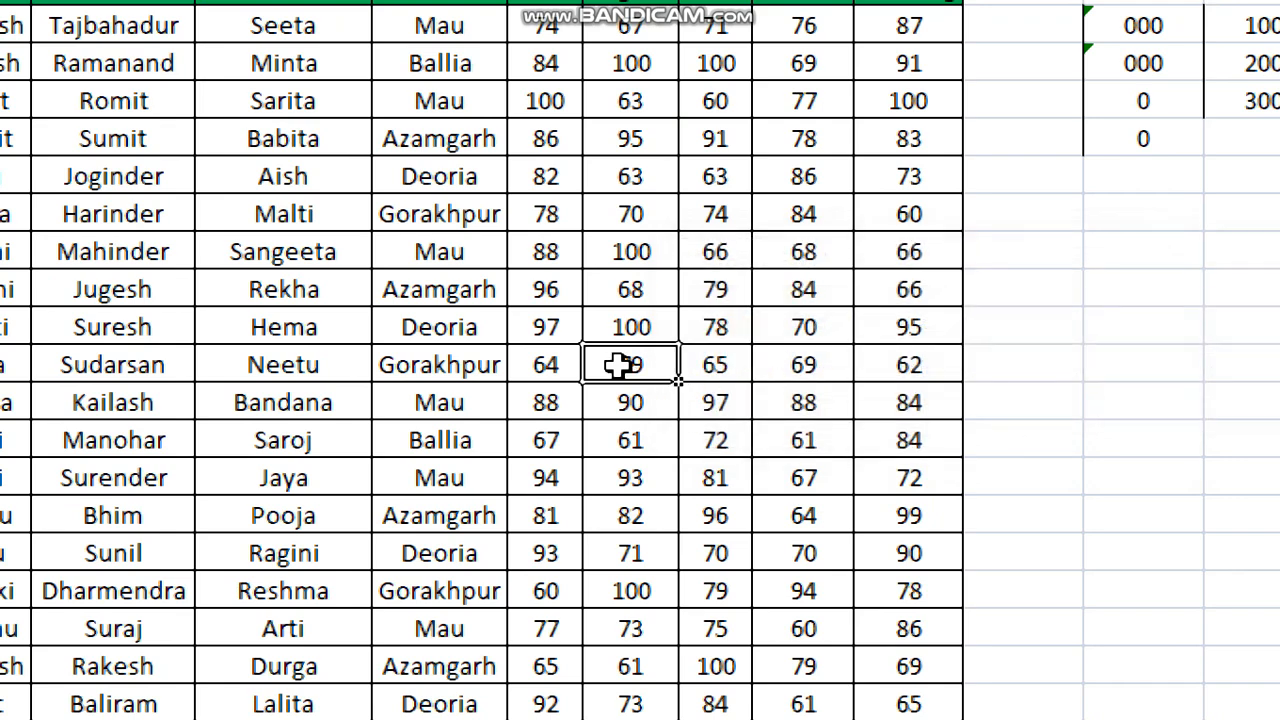
type("1001")
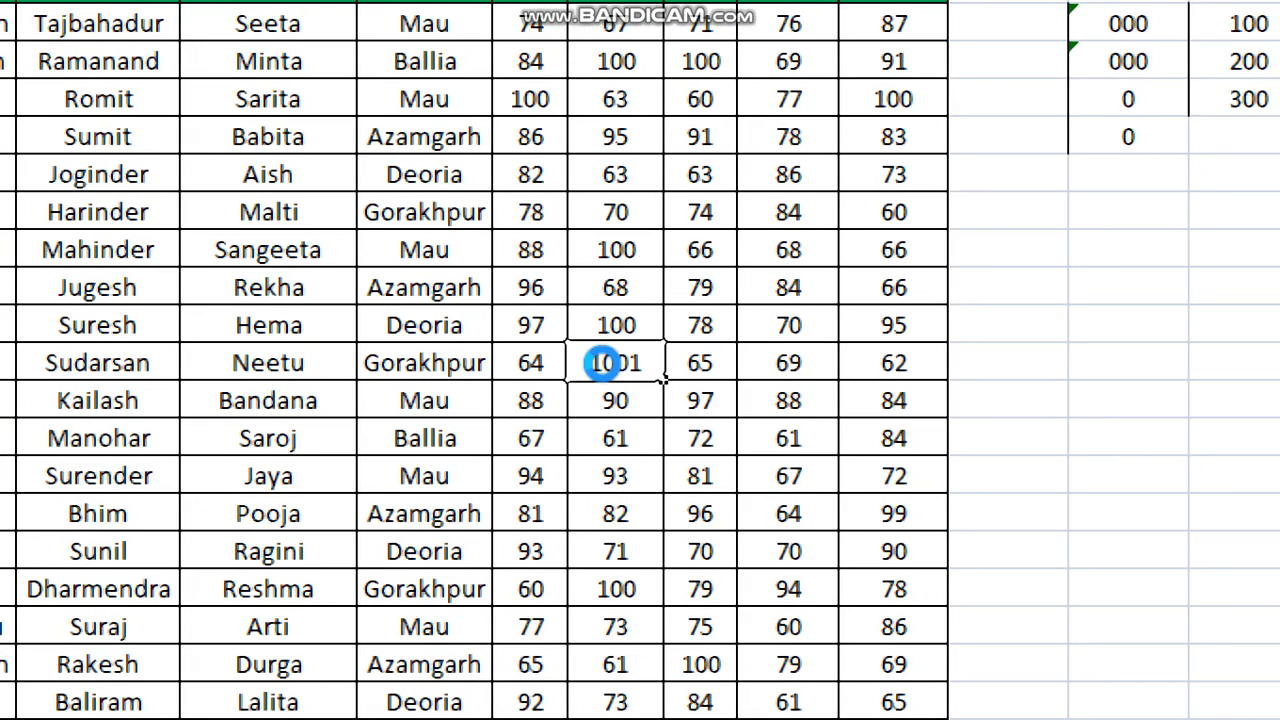
key("Return")
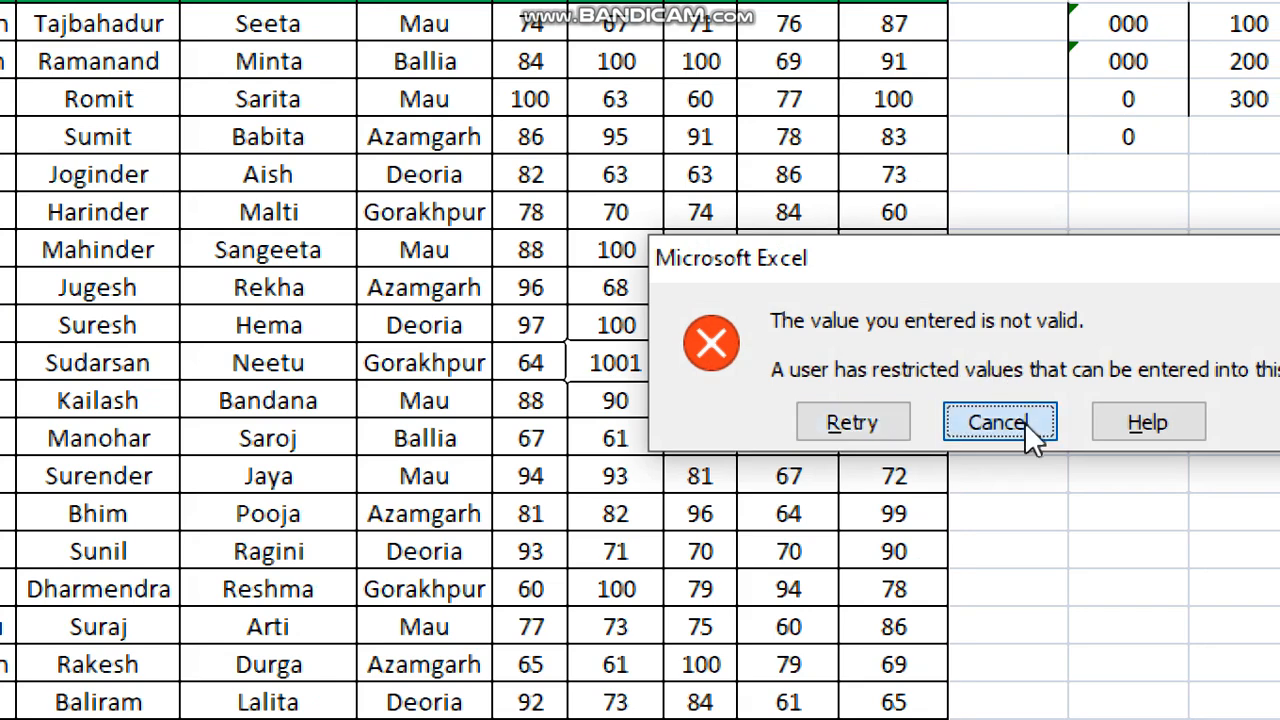
left_click(955, 426)
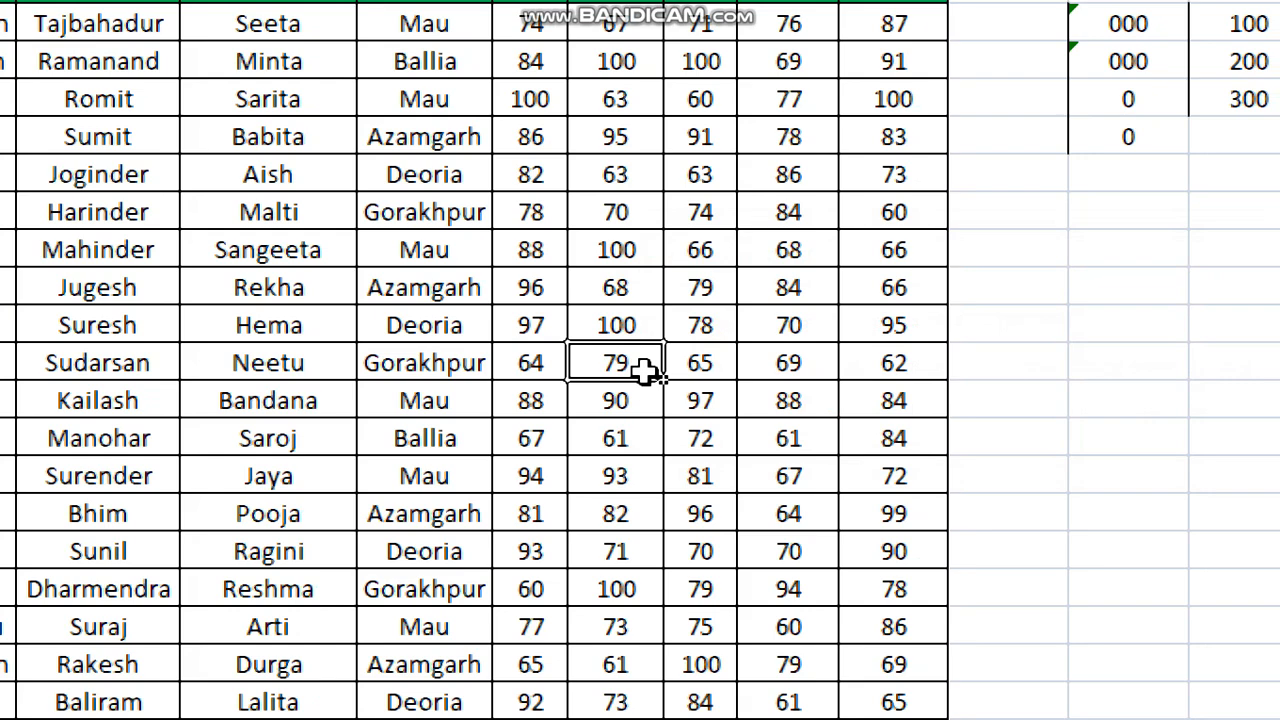
Enter the mark 80 in cell H11 of the English column to test a value within the limits.
type("80")
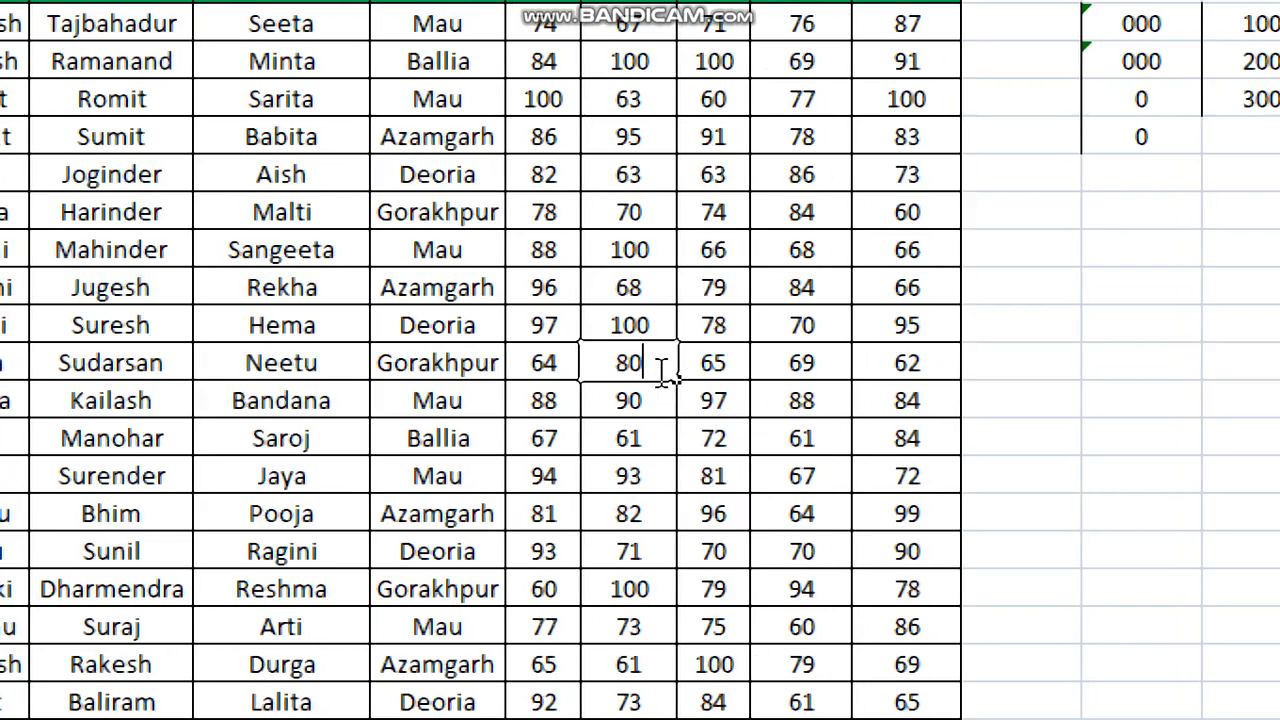
key("Return")
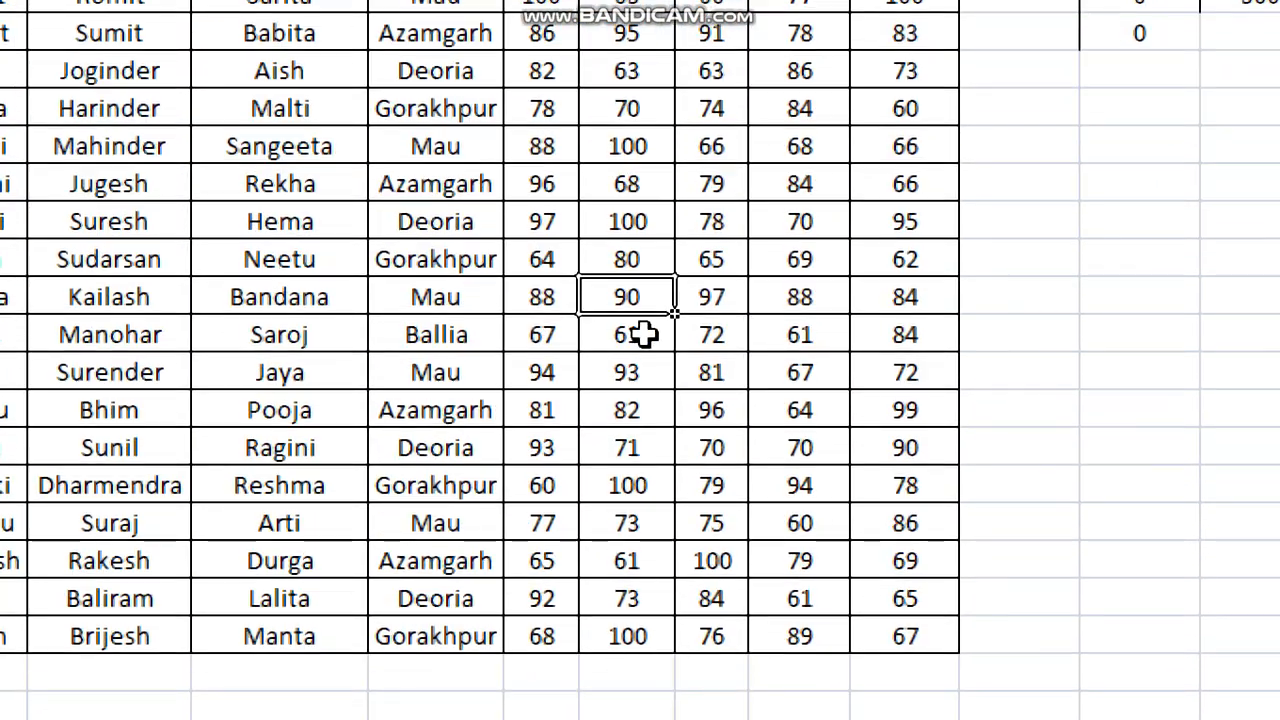
left_click(990, 676)
left_click(766, 212)
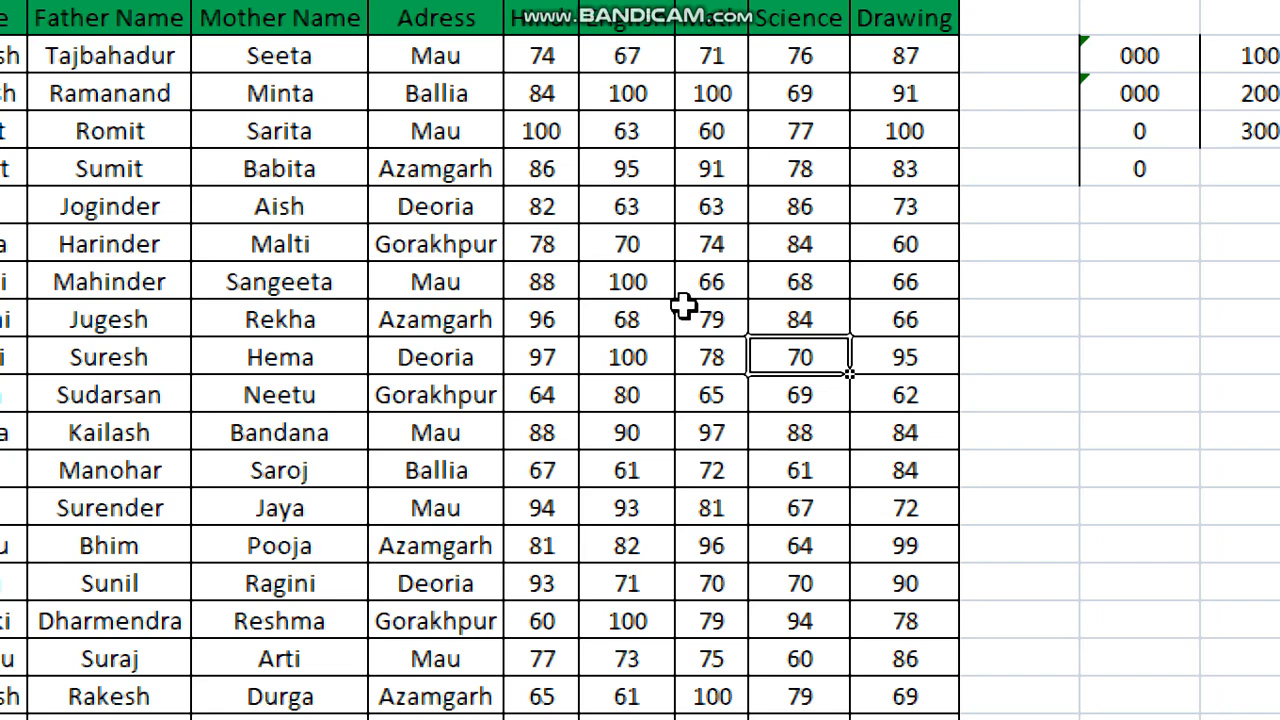
Try to enter the mark 20 in cell I9 of the Math column, and cancel the entry.
left_click(736, 319)
type("20")
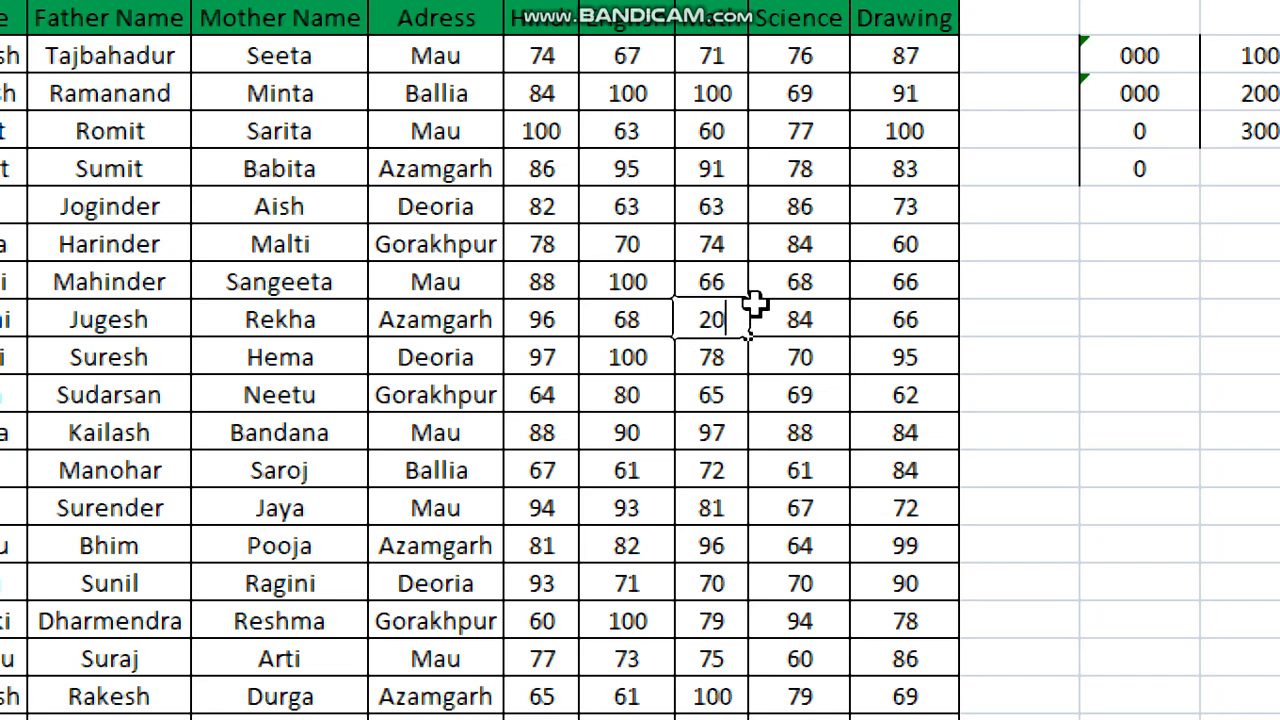
key("Return")
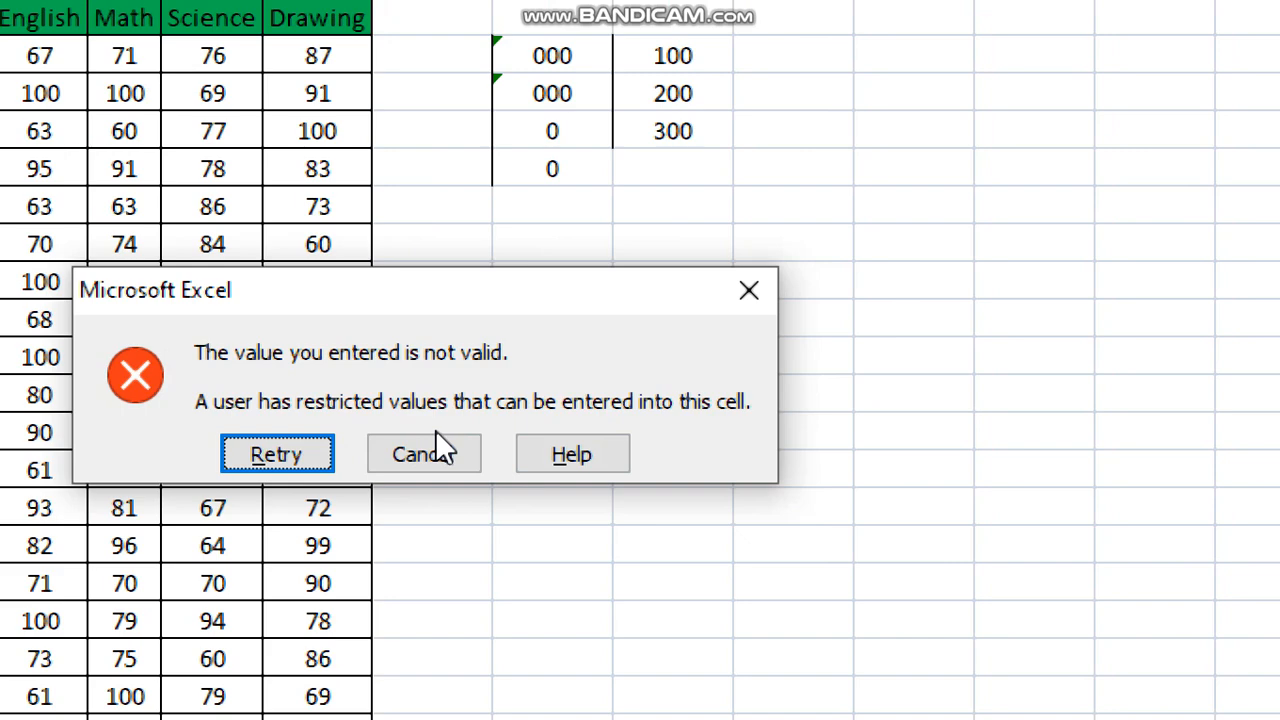
left_click(450, 454)
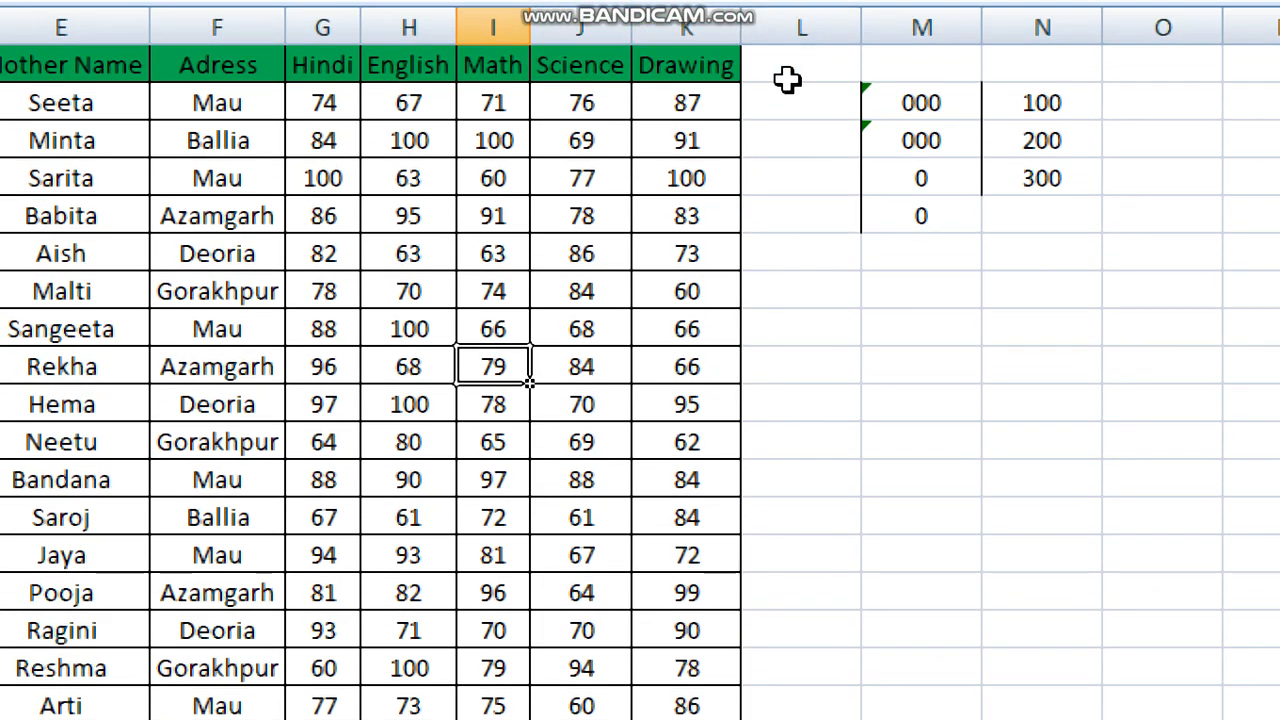
Add the header Pincode in cell L1, beside the Drawing column.
left_click(789, 48)
type("Pinco")
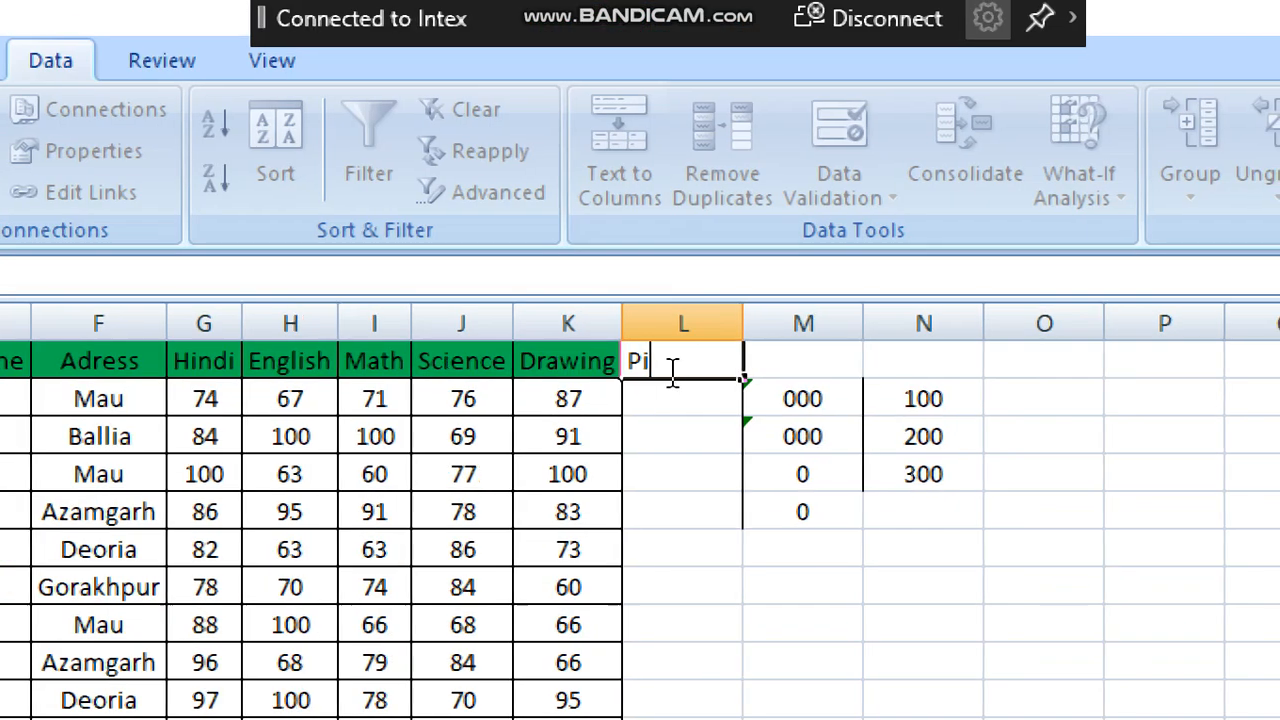
type("de")
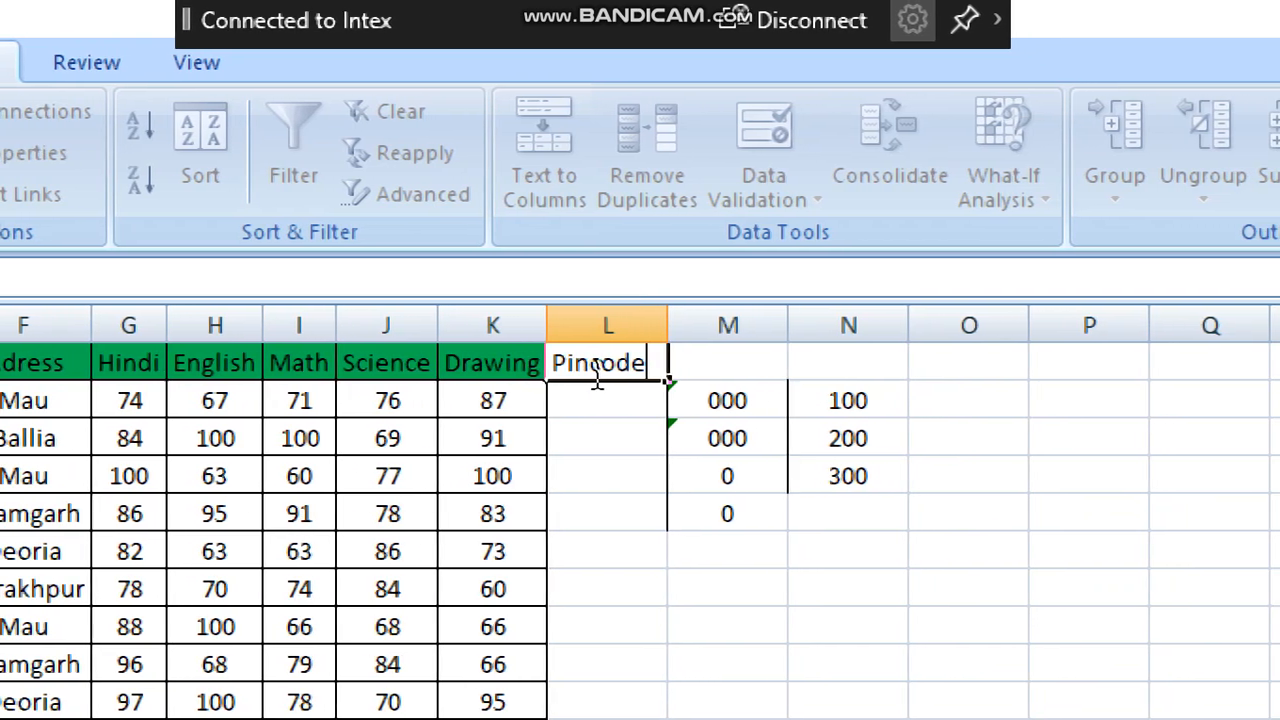
left_click(657, 400)
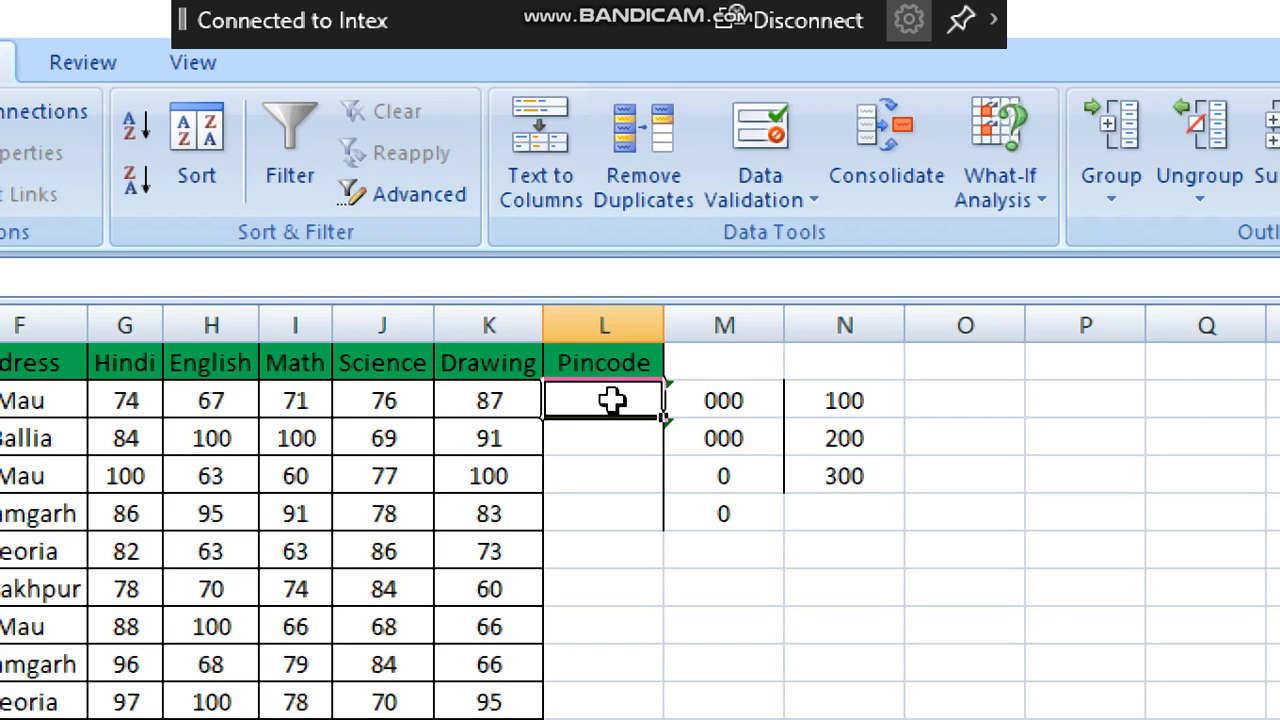
Set up a data validation rule for the whole Pincode column that allows text length equal to a fixed value.
left_click(625, 322)
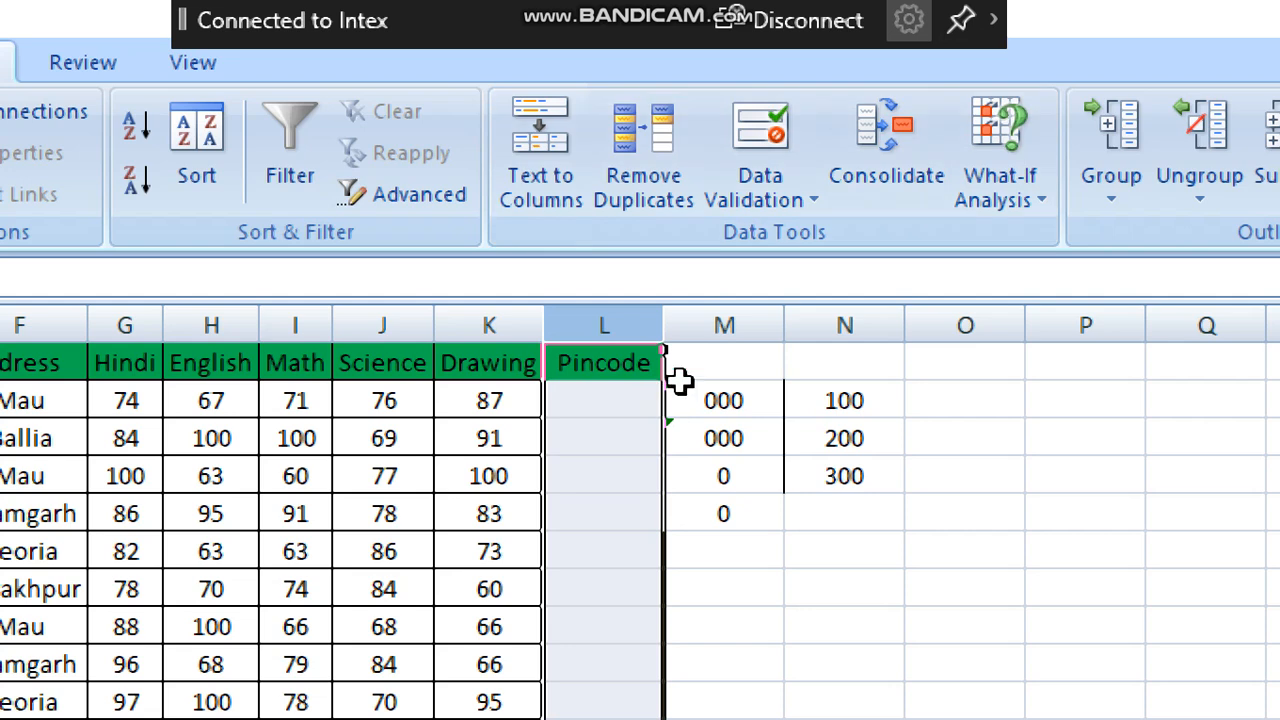
left_click(812, 198)
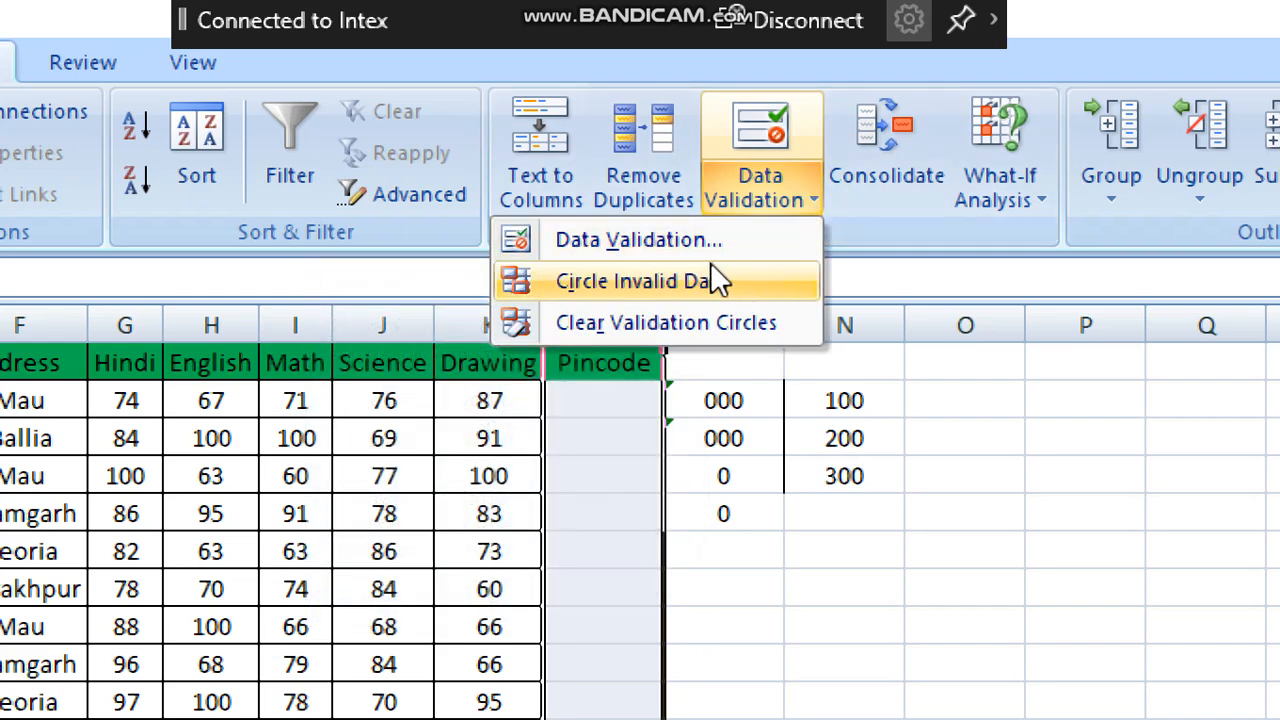
left_click(698, 242)
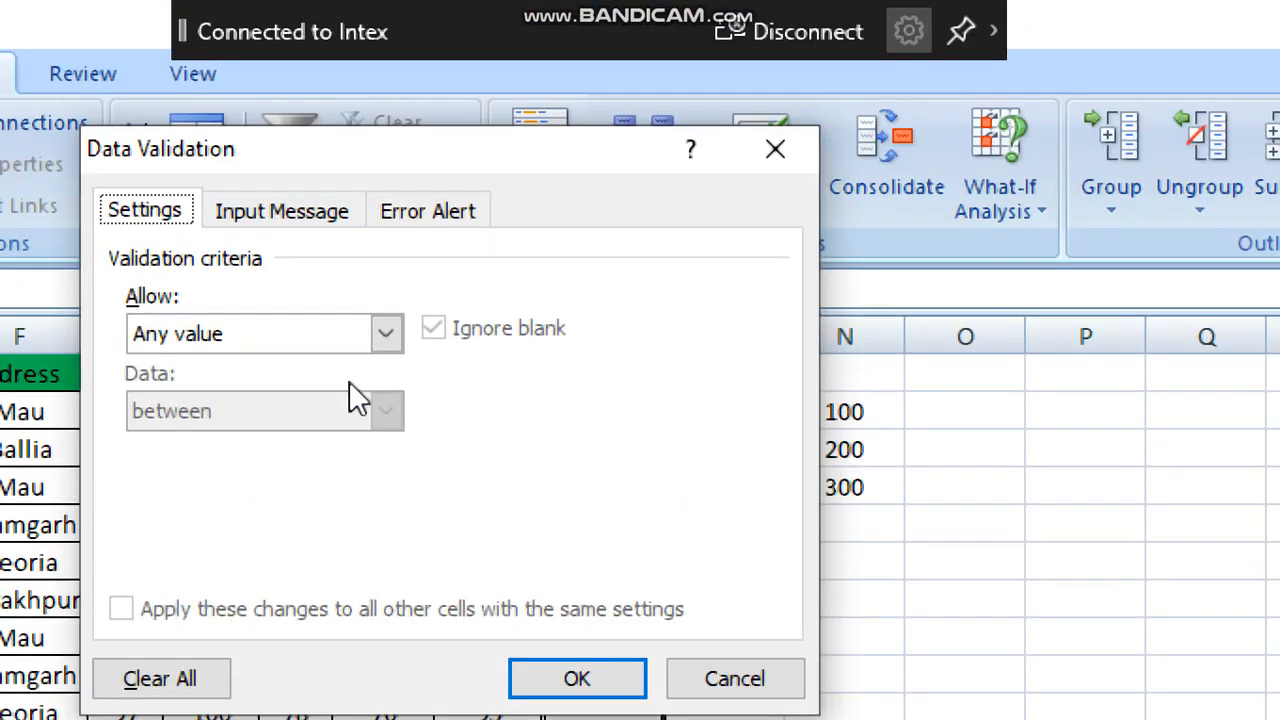
left_click(389, 335)
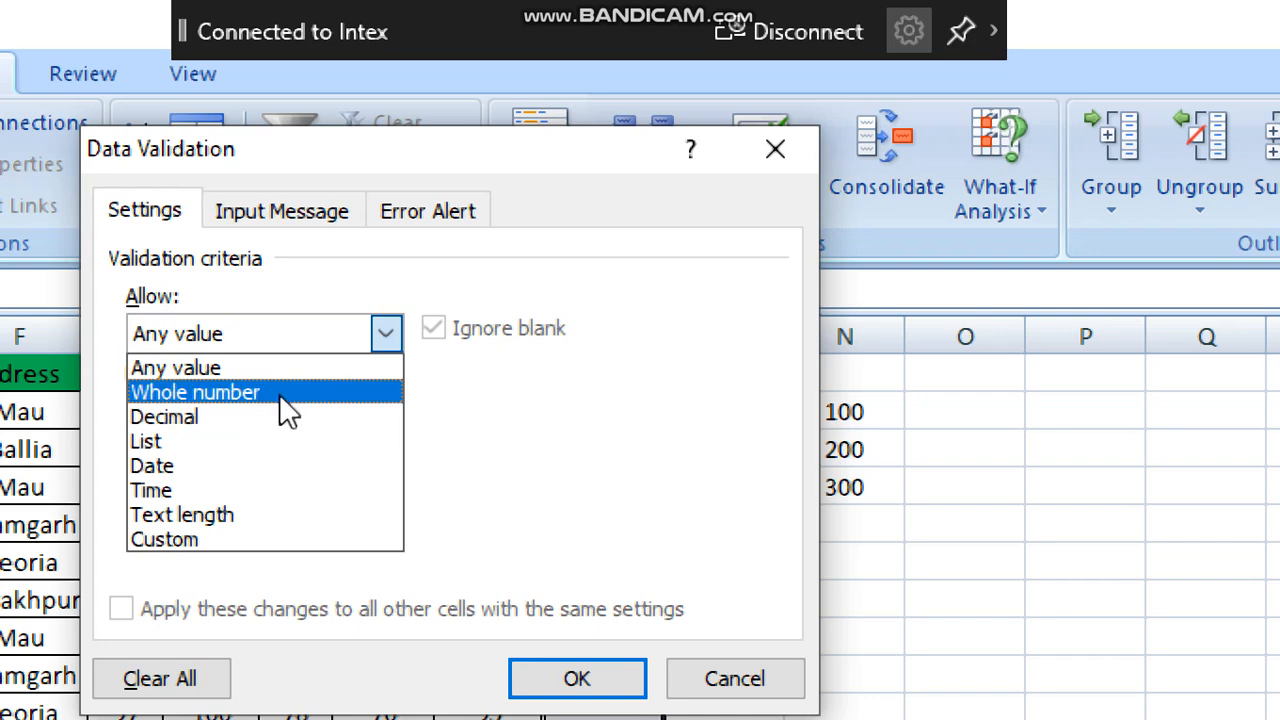
left_click(245, 512)
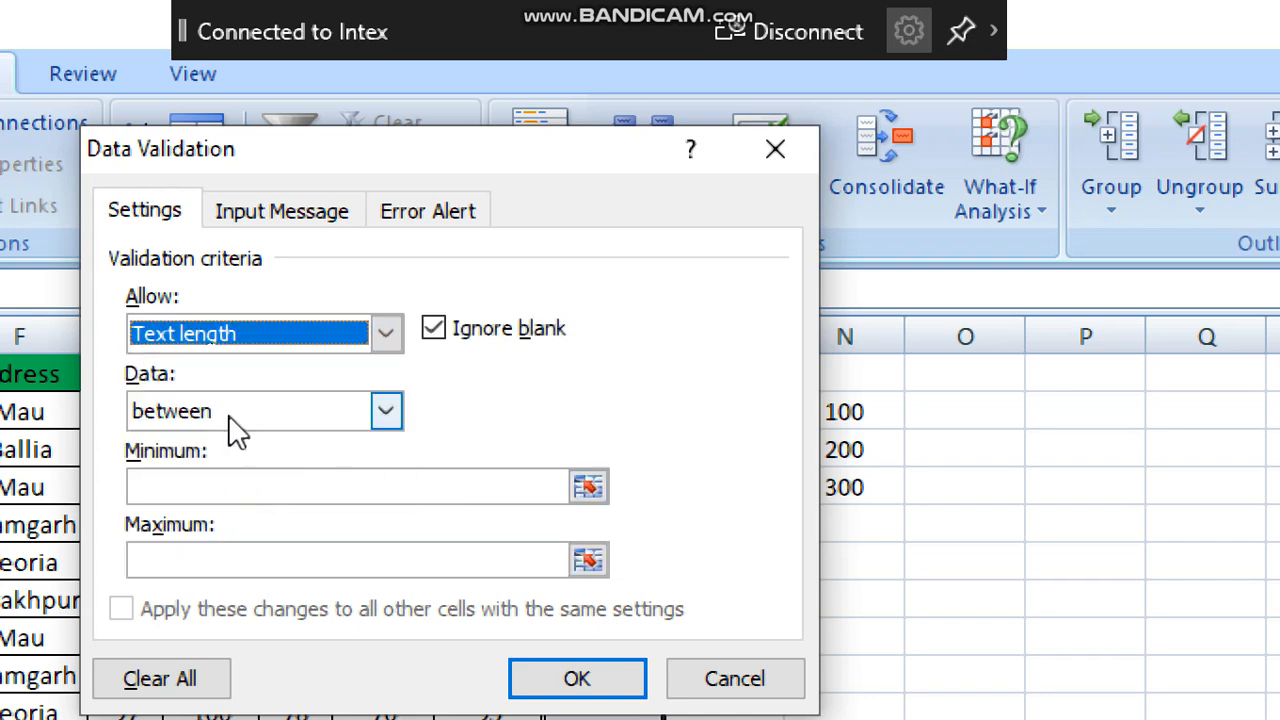
left_click(382, 414)
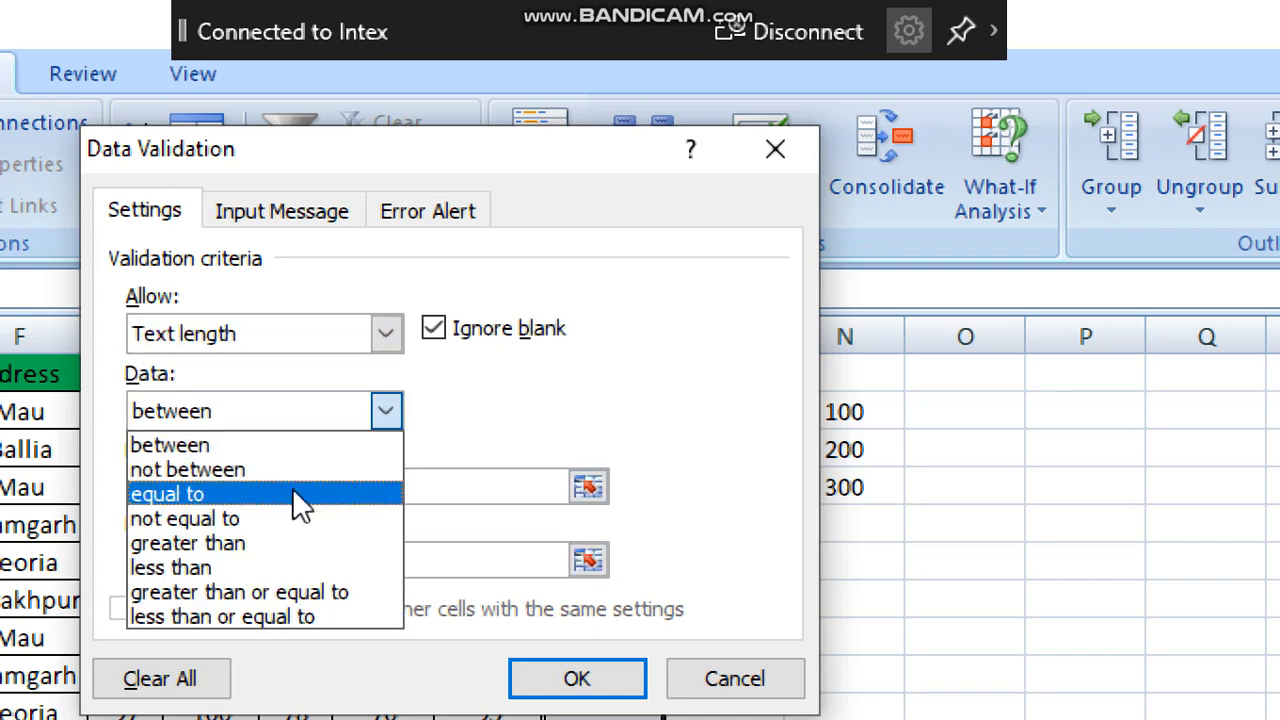
left_click(372, 484)
Set the required text length to 6 and apply the validation rule to the Pincode column.
left_click(296, 488)
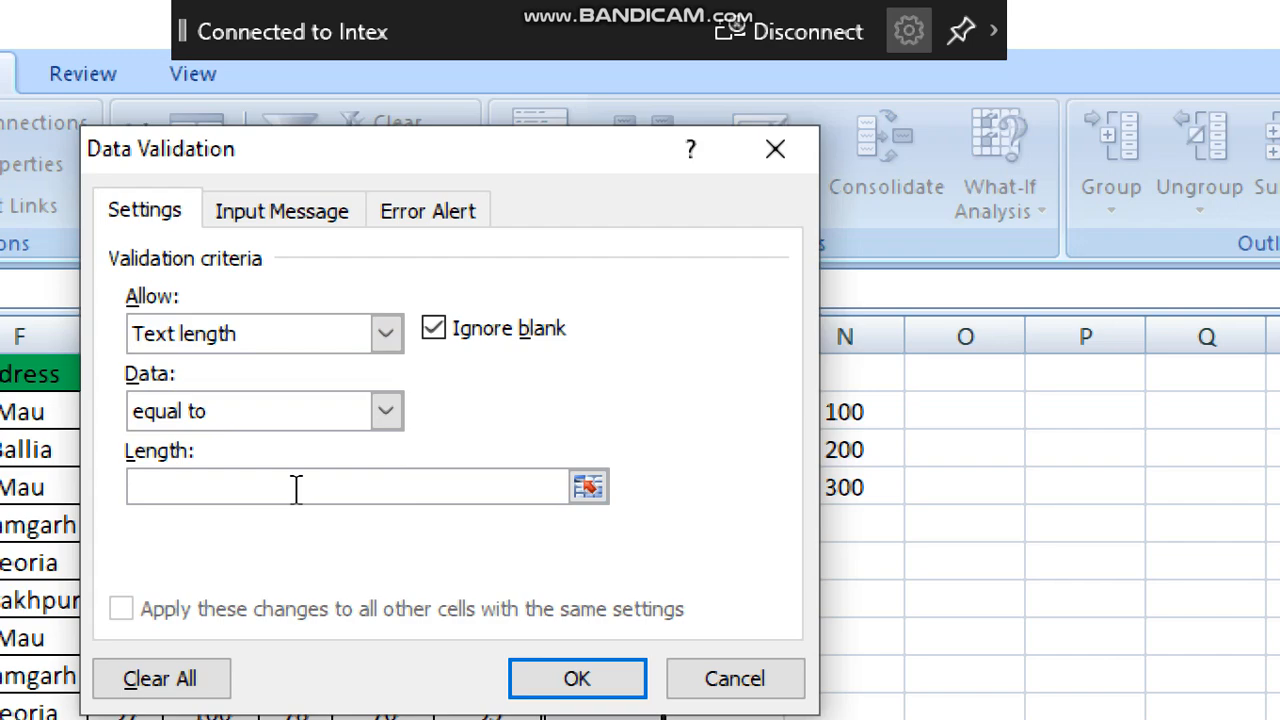
type("10")
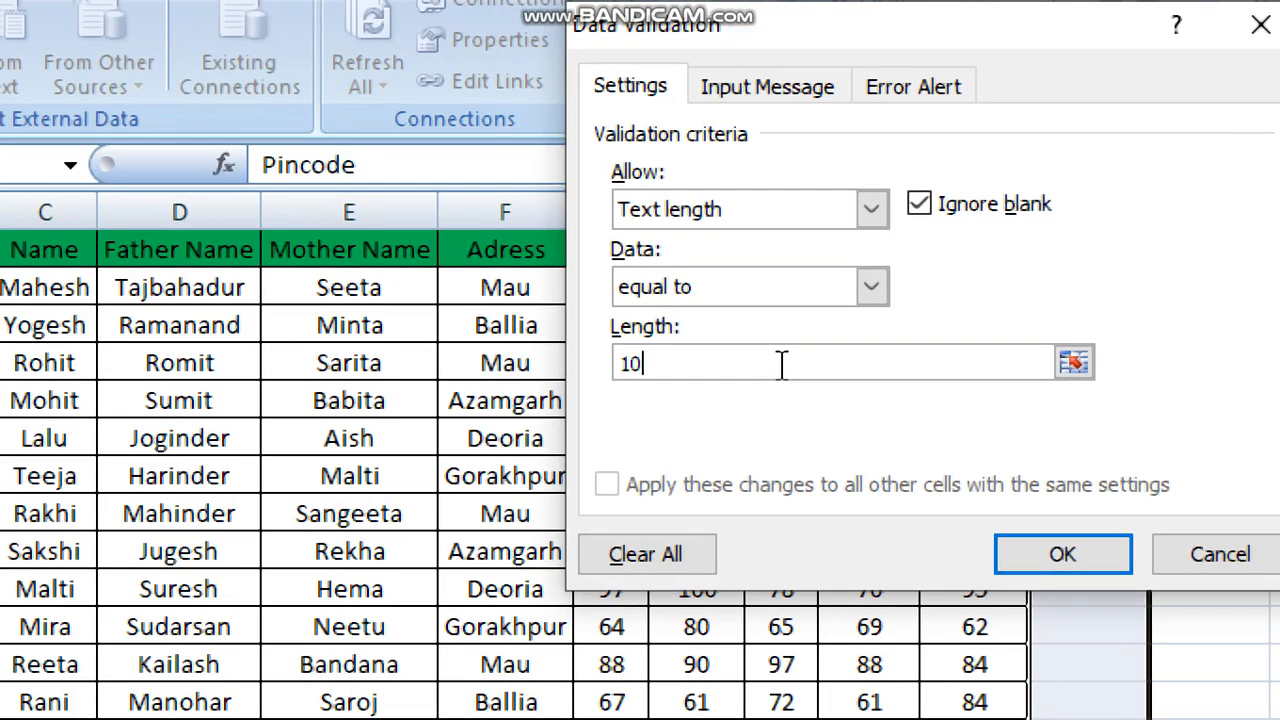
key("BackSpace")
key("BackSpace")
type("6")
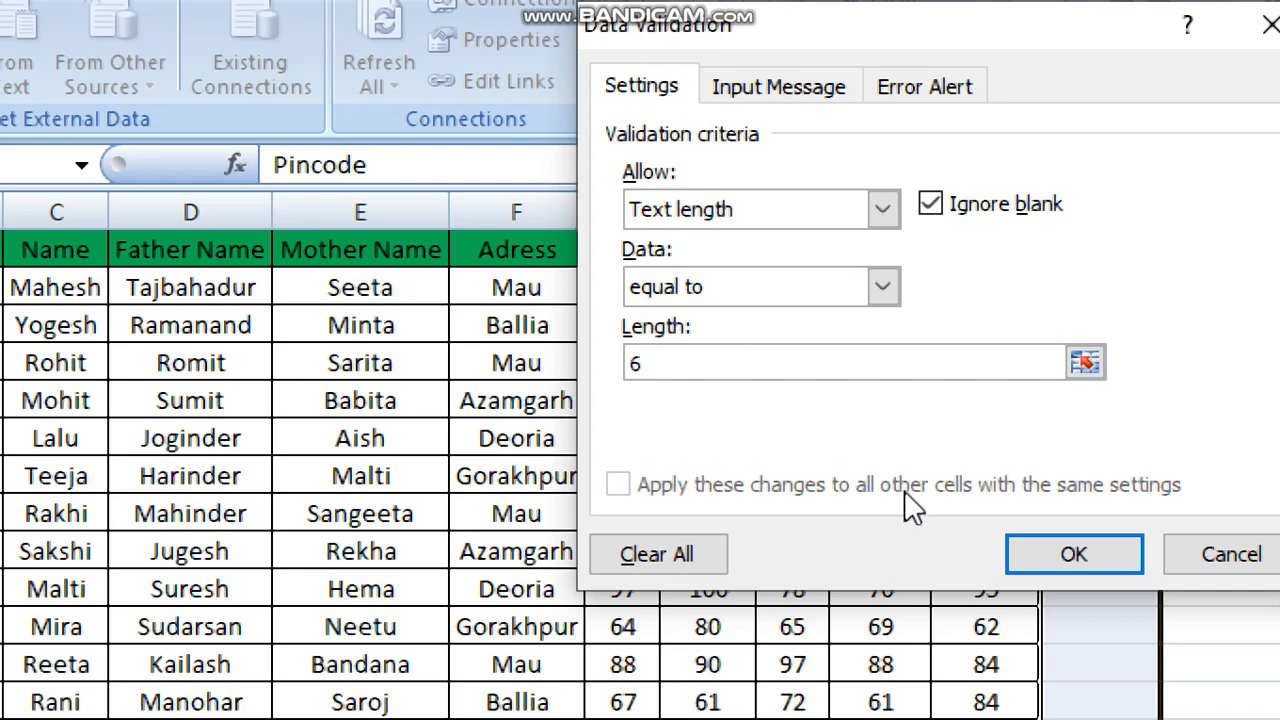
left_click(1104, 554)
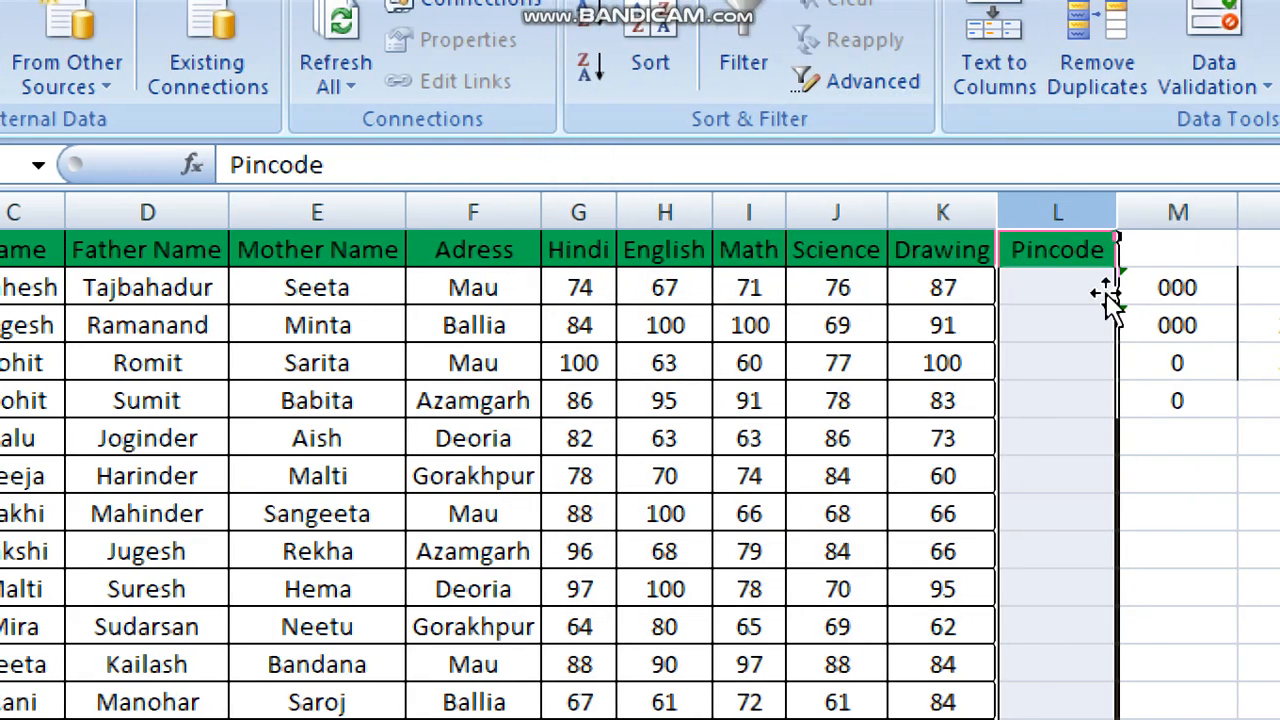
Enter the six-digit pincode 221603 in cell L2 to test the length rule.
left_click(1071, 287)
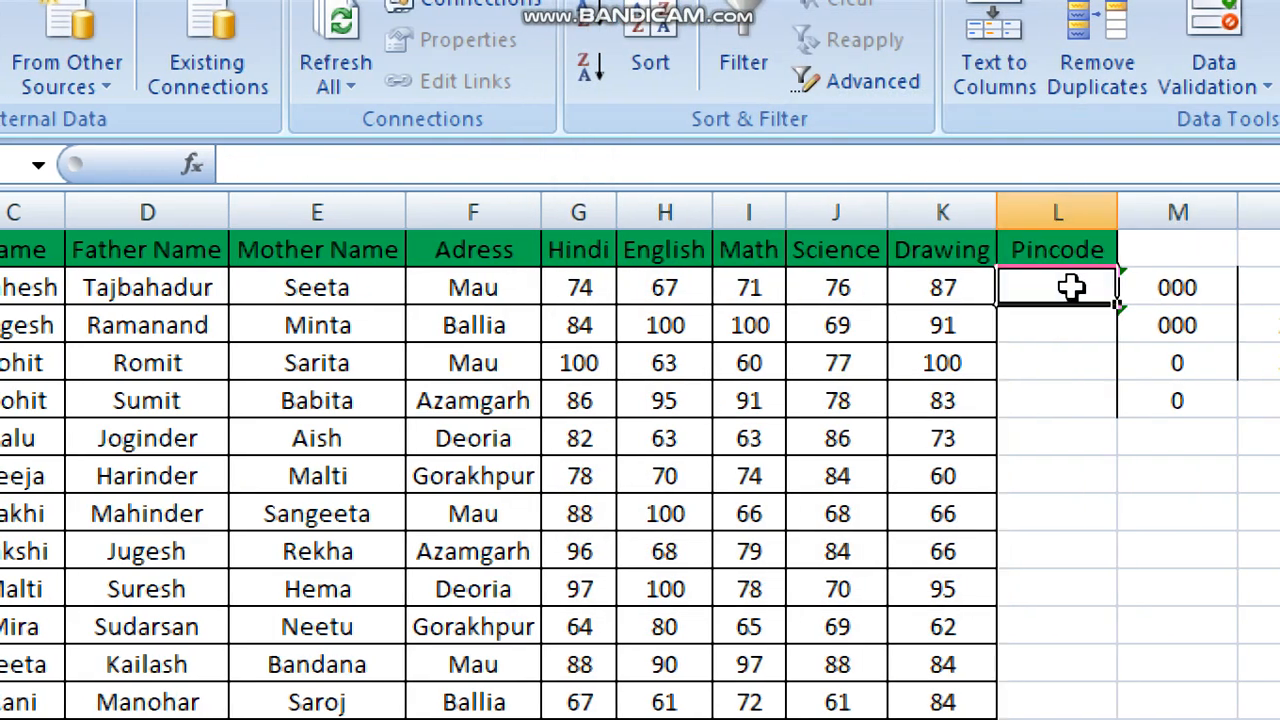
type("221")
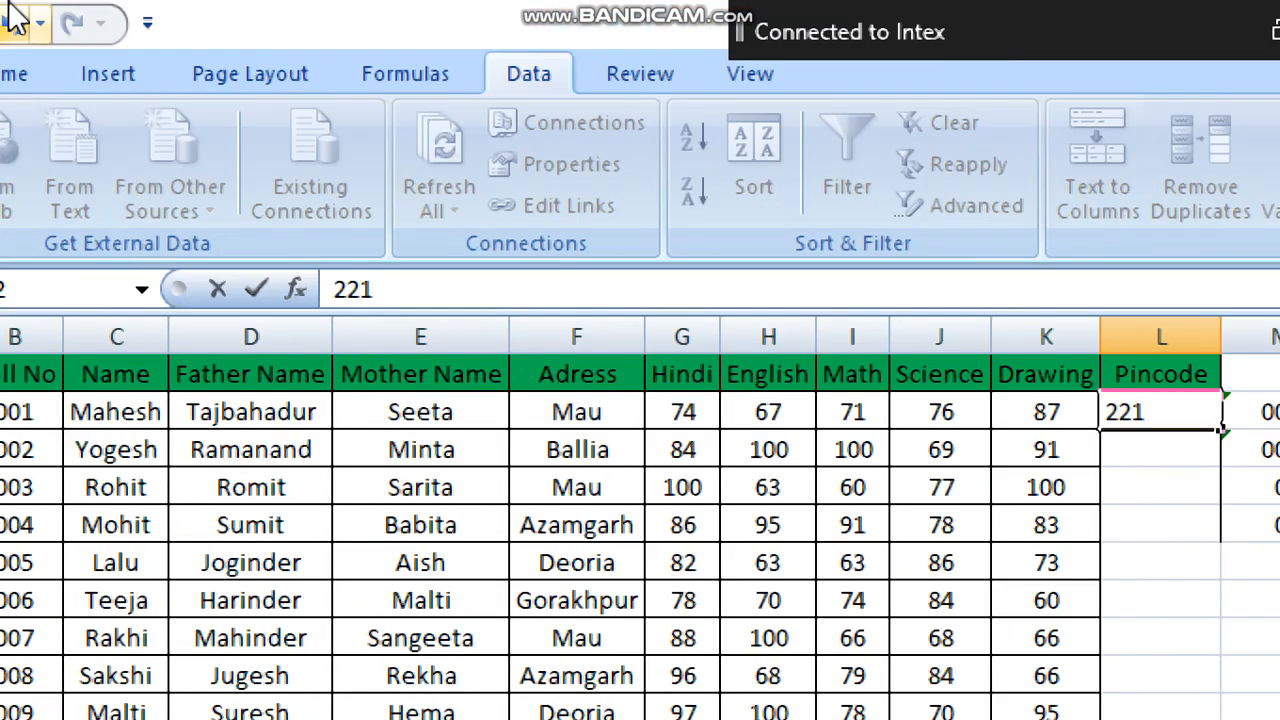
type("603")
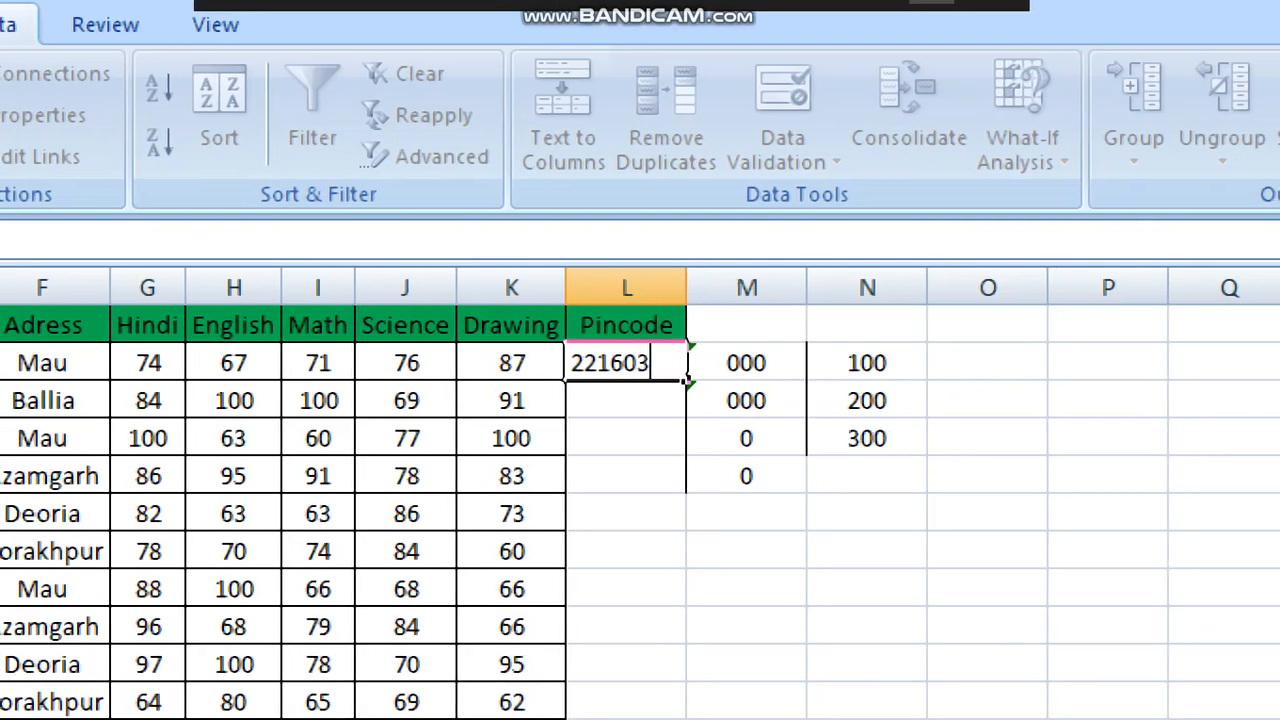
key("Return")
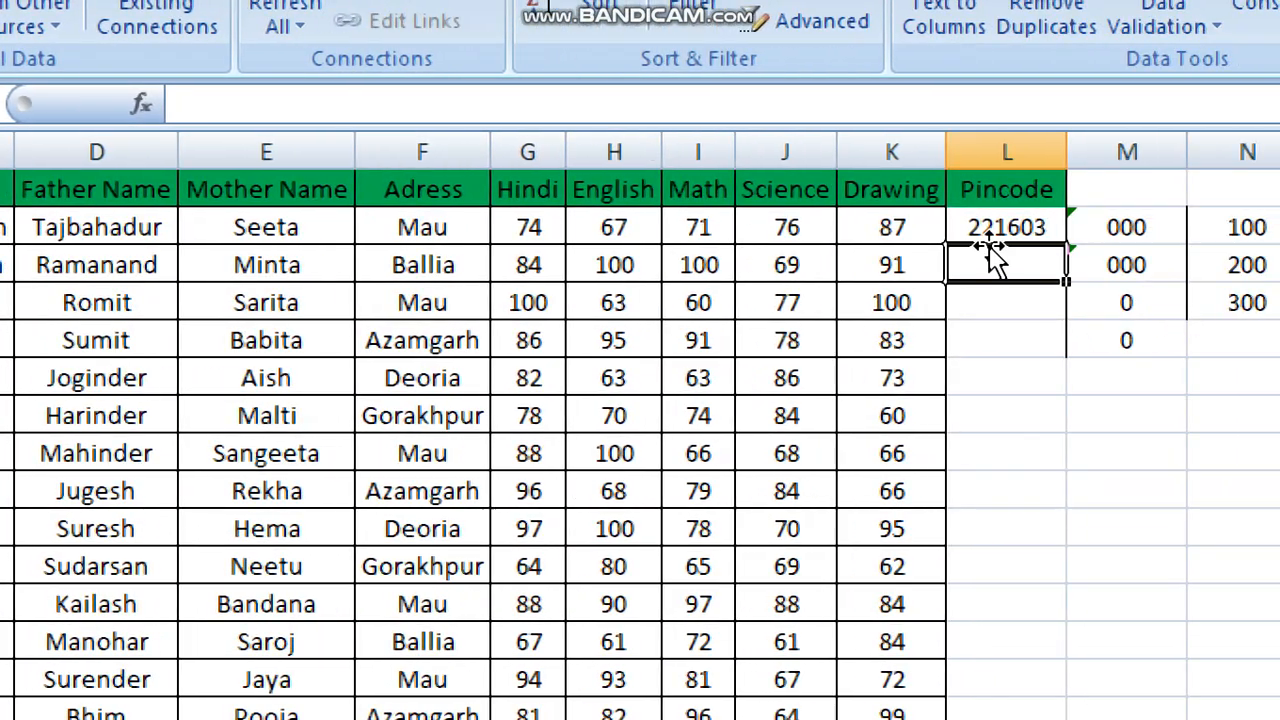
Try to enter the five-digit pincode 22161 in cell L3, and cancel the entry.
type("22160")
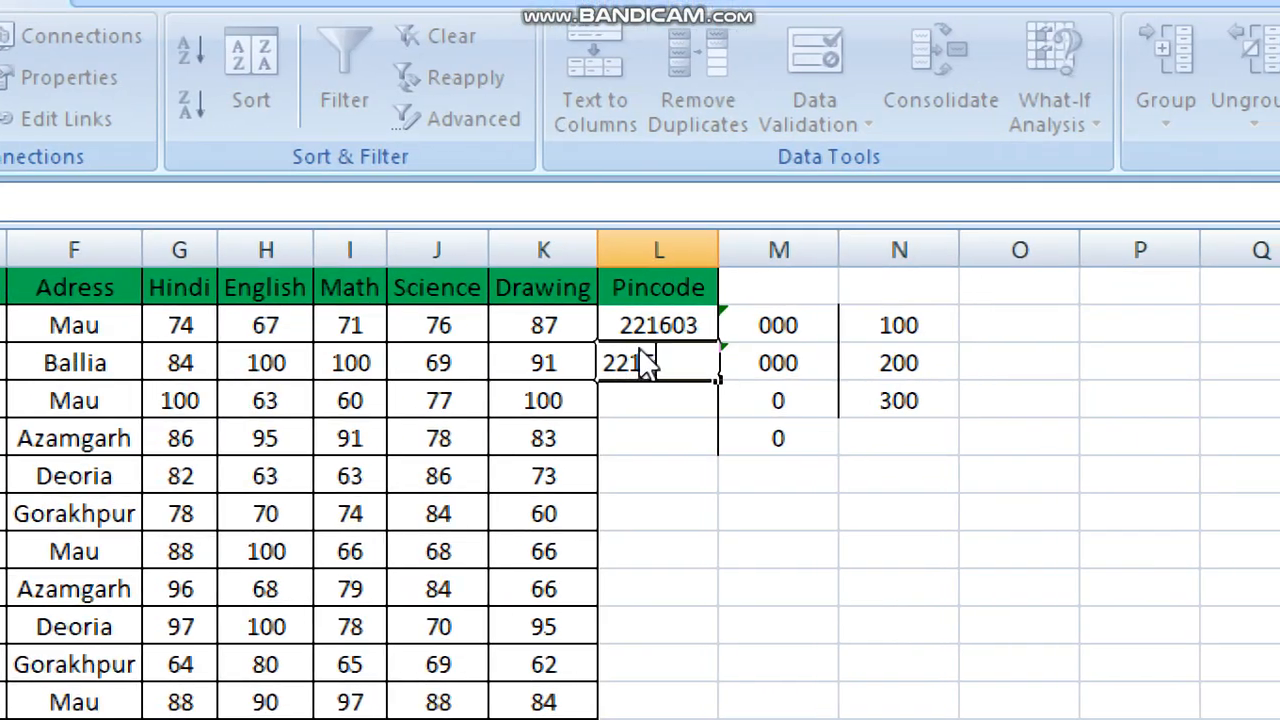
key("BackSpace")
type("1")
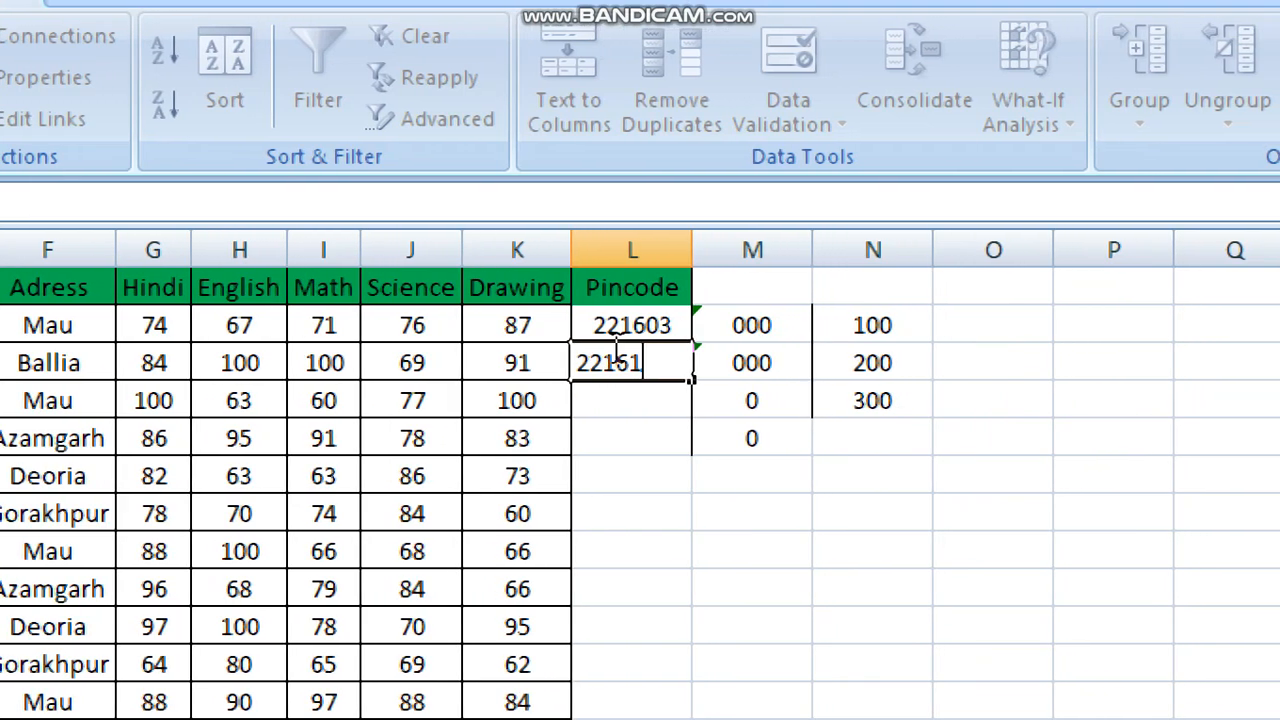
key("Return")
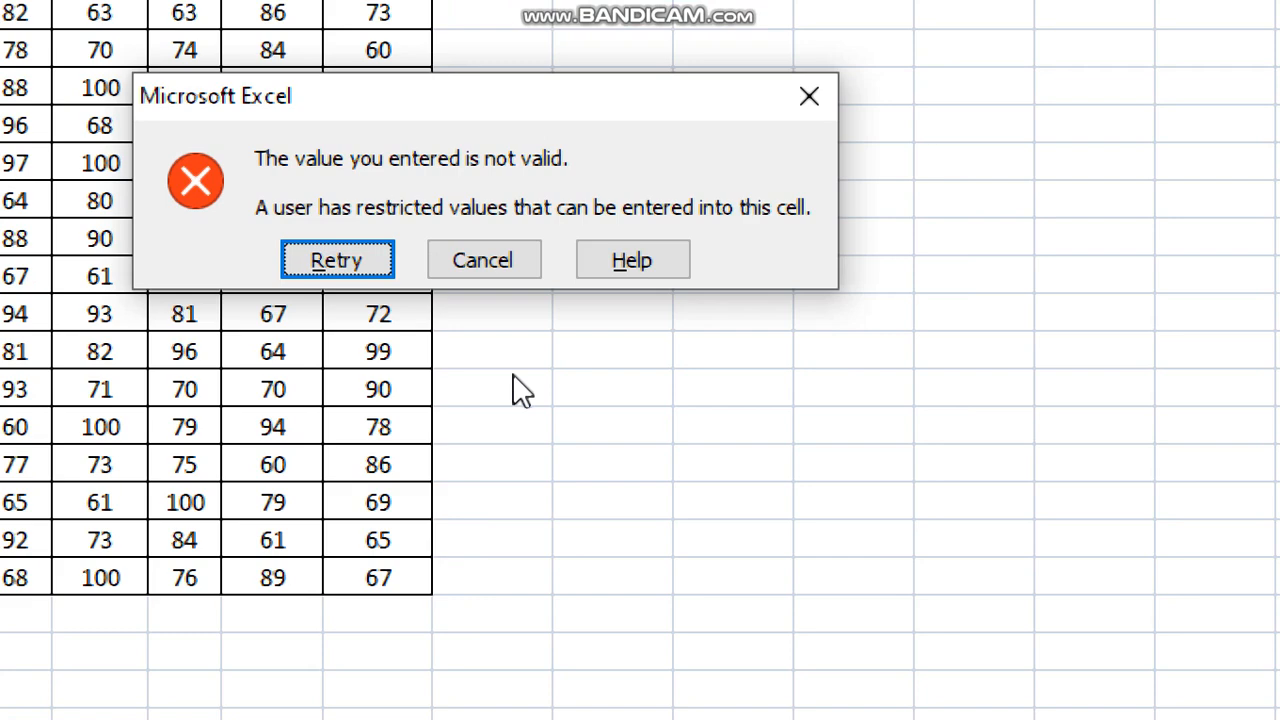
left_click(501, 269)
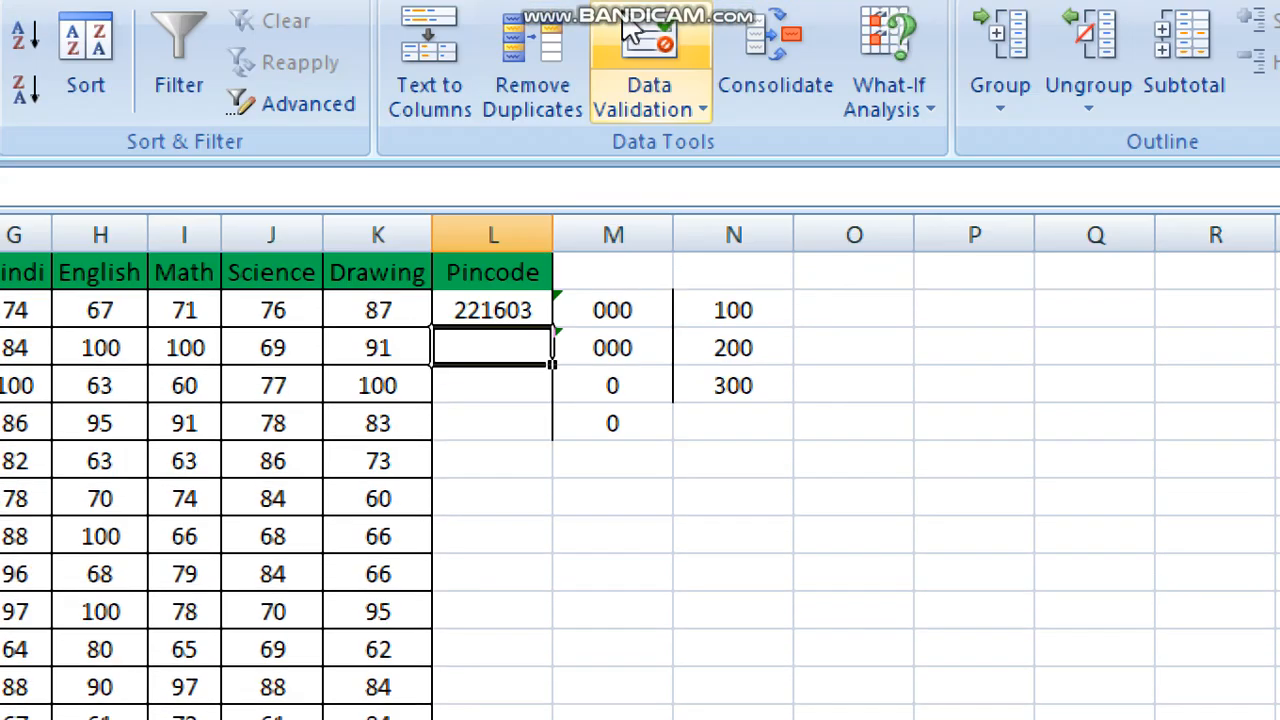
left_click(491, 320)
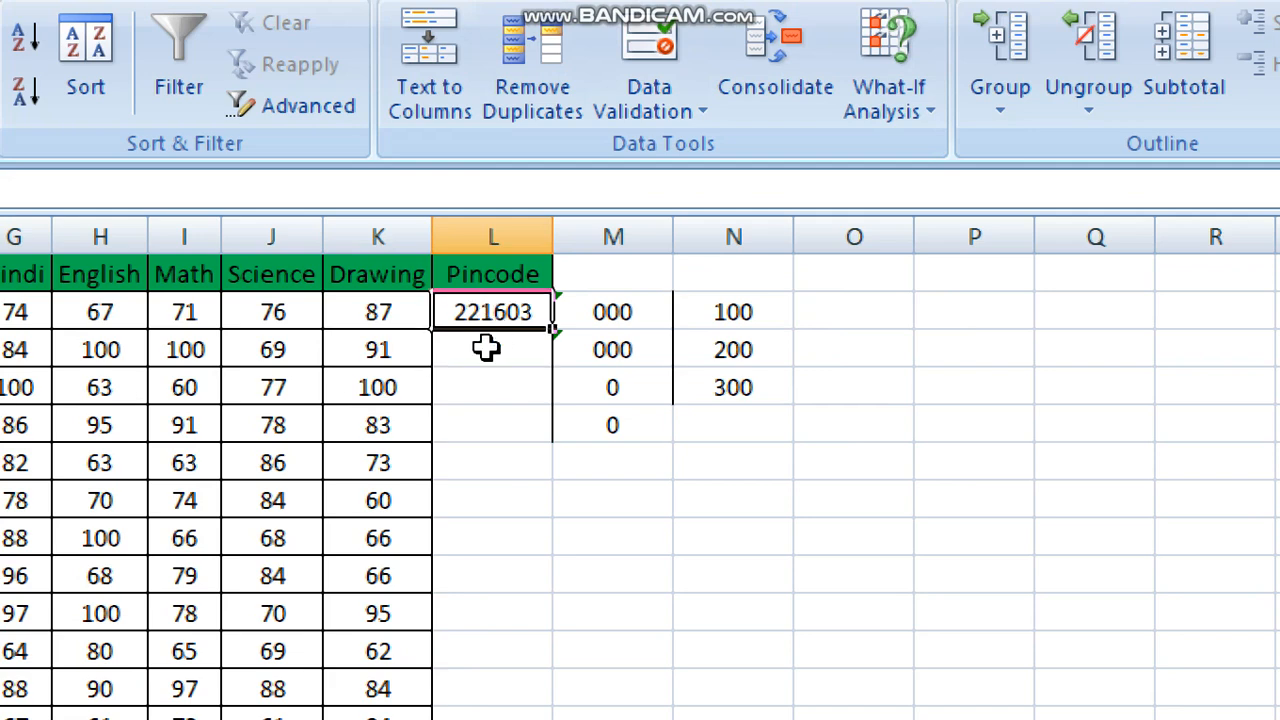
left_click(491, 346)
left_click(481, 316)
Open the data validation settings for cell L4 and display the list of allowed value types.
left_click(483, 376)
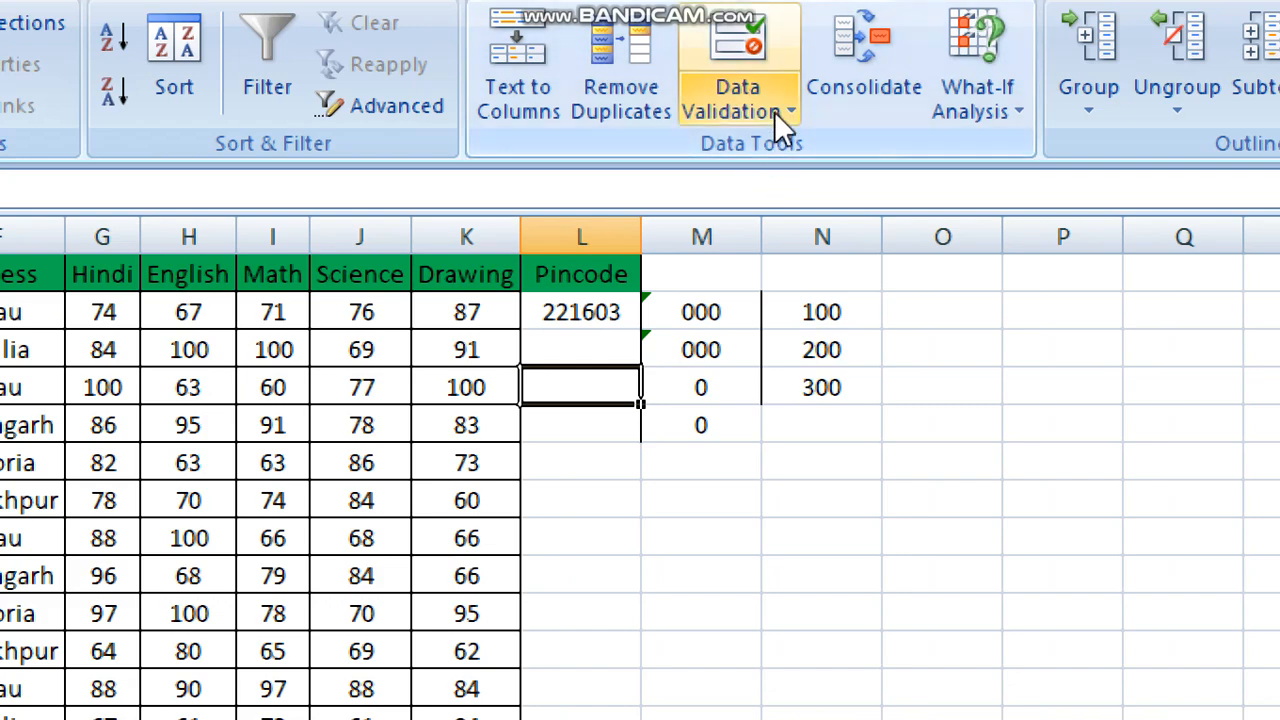
left_click(788, 110)
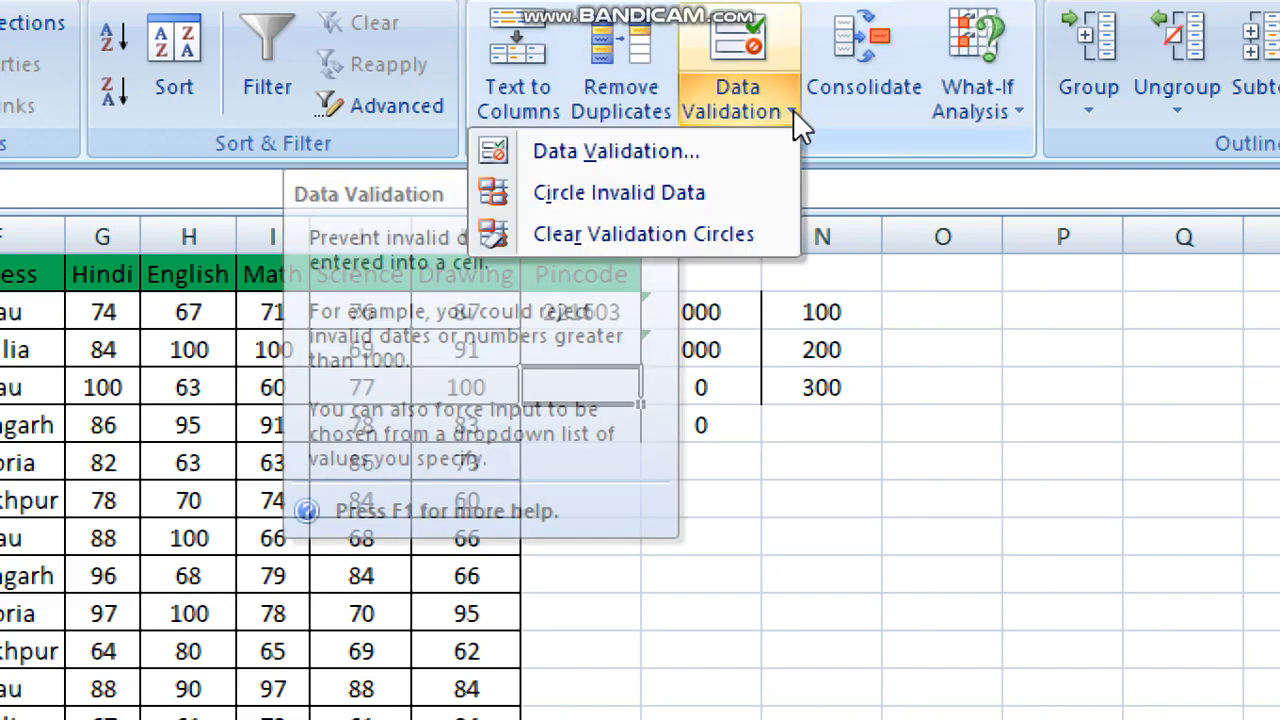
left_click(599, 151)
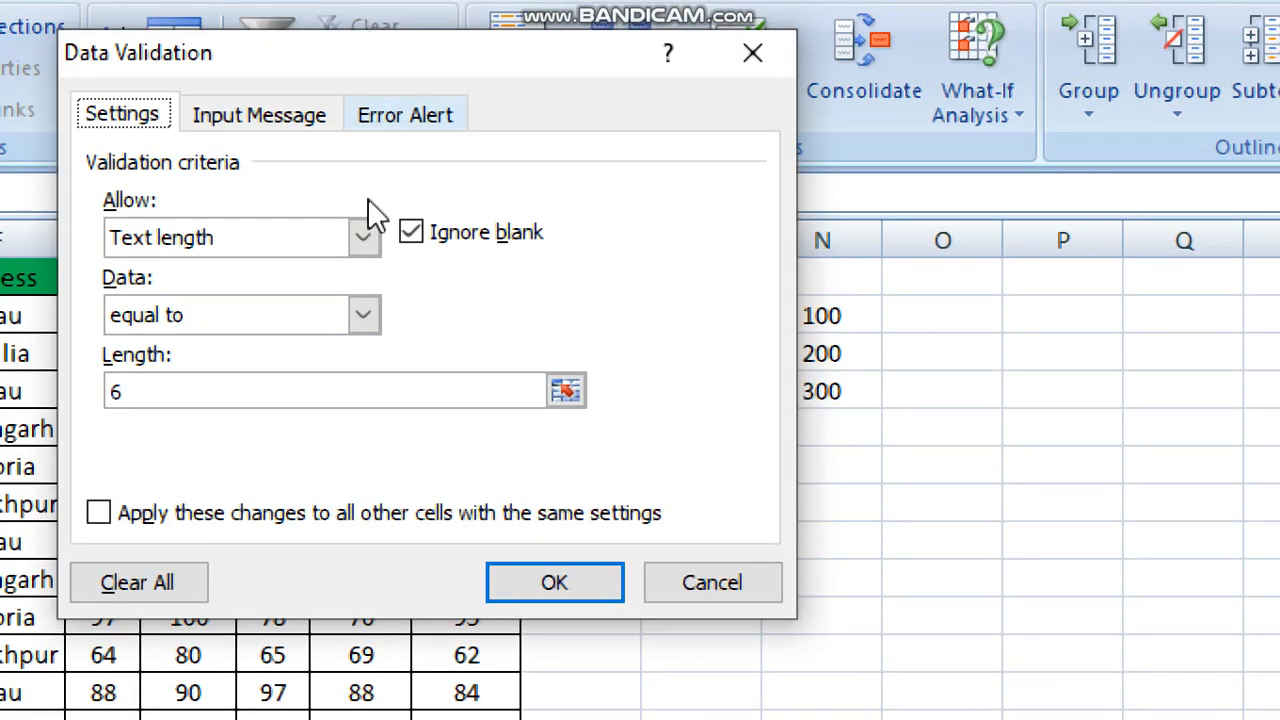
left_click(362, 245)
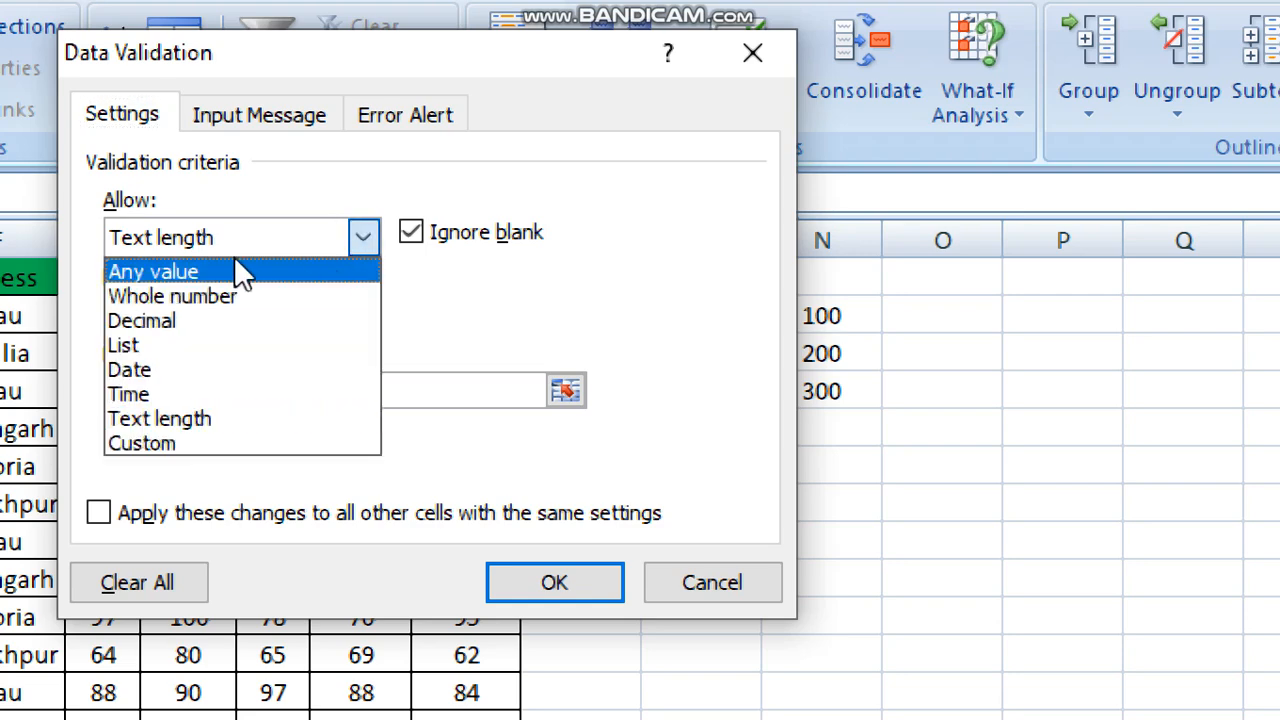